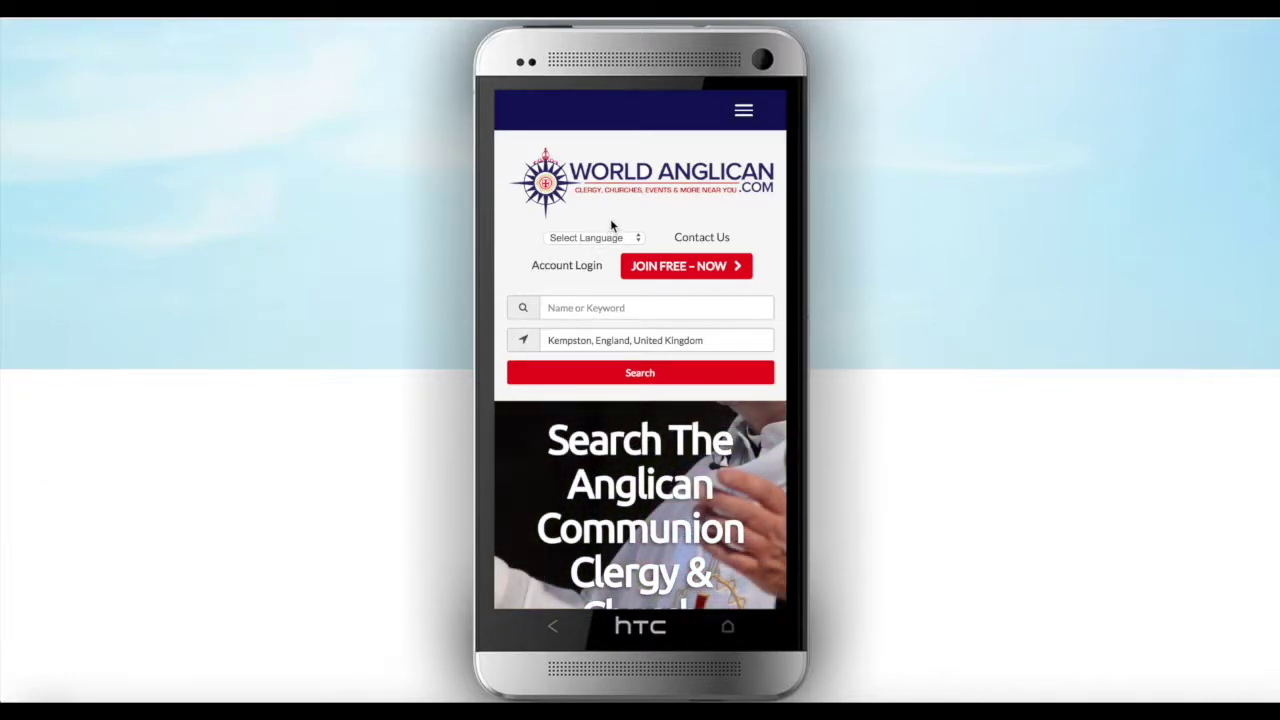
Open the Member Login page and bring the email, password and Login Now fields into view
left_click(558, 276)
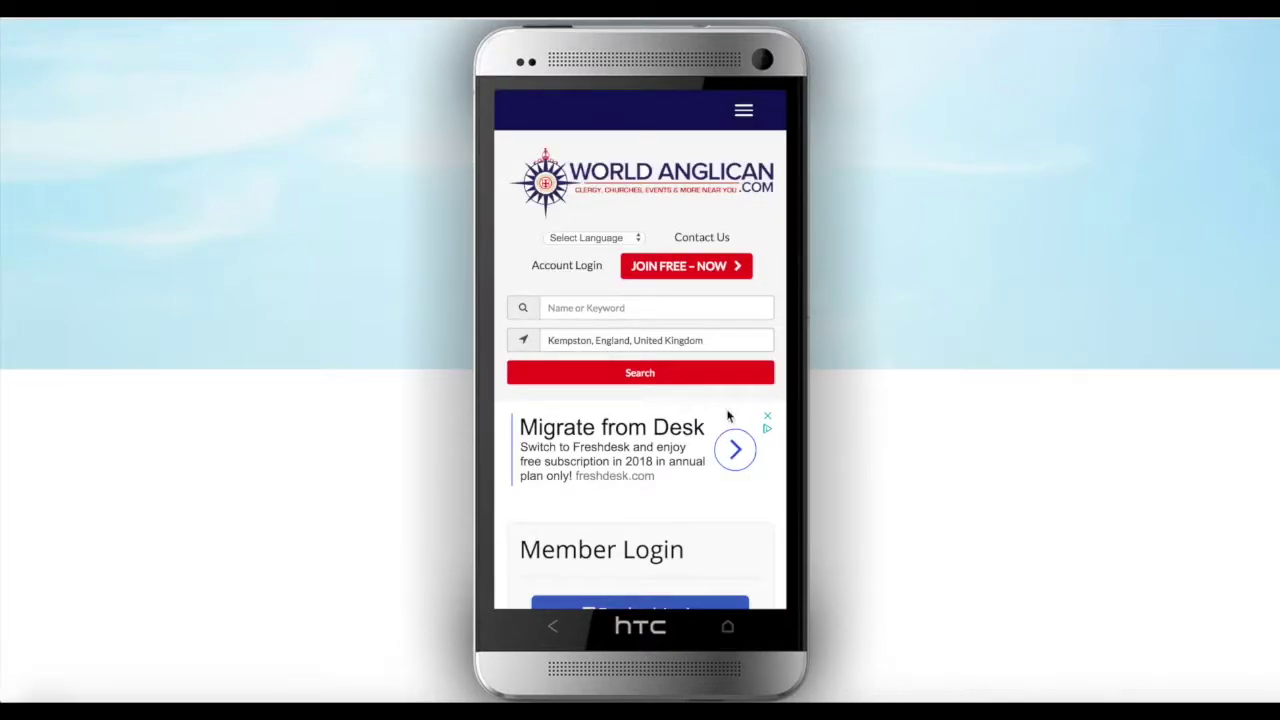
scroll(735, 413, "down", 1)
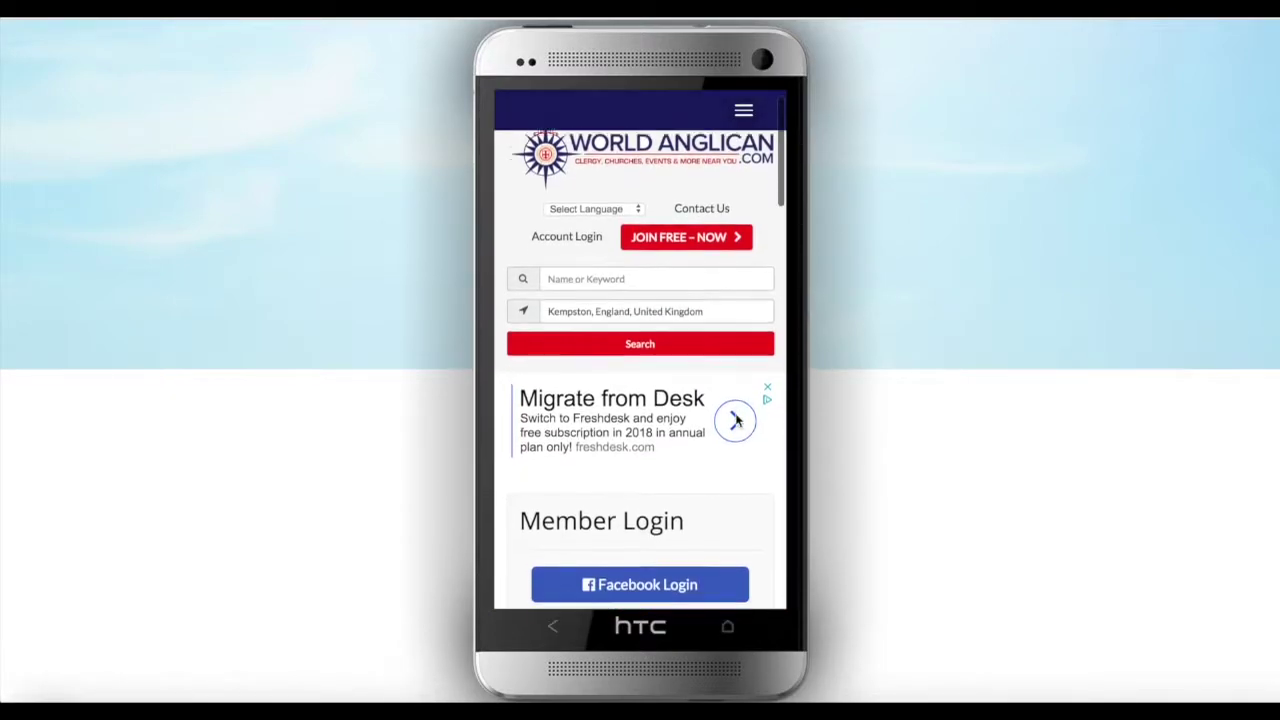
scroll(735, 420, "down", 3)
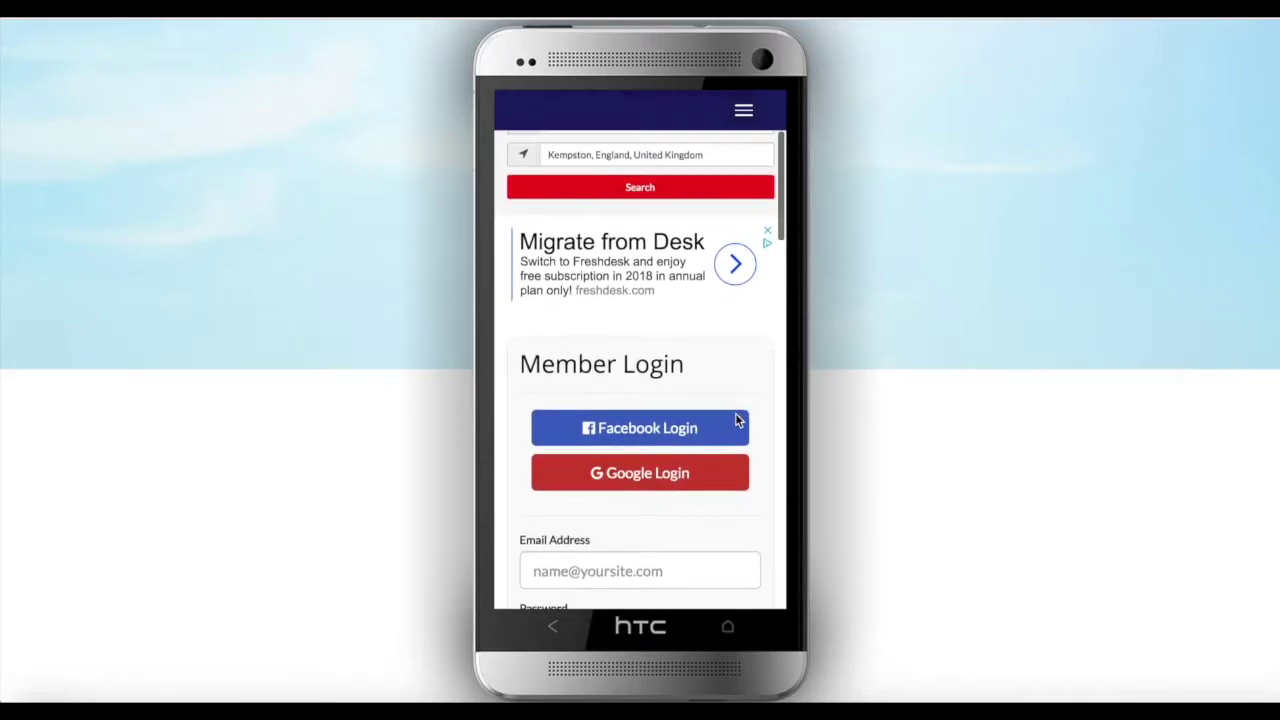
scroll(737, 420, "down", 2)
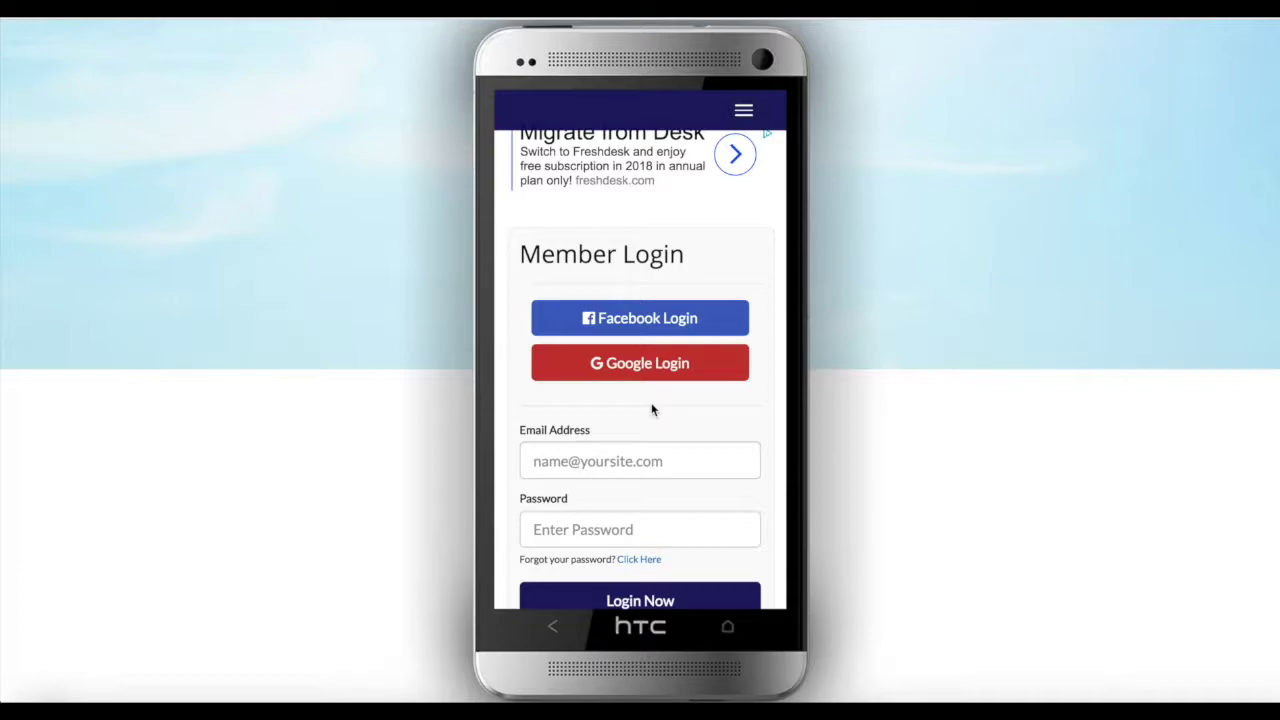
scroll(651, 409, "down", 1)
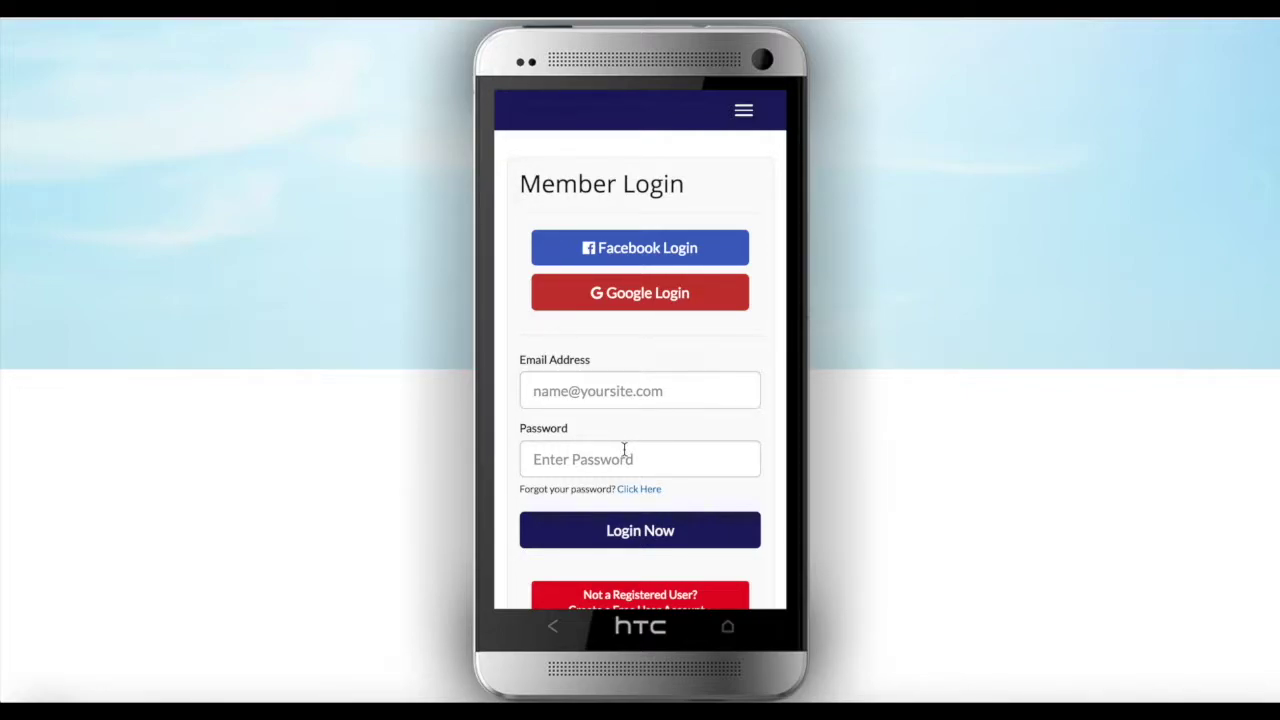
scroll(640, 370, "down", 1)
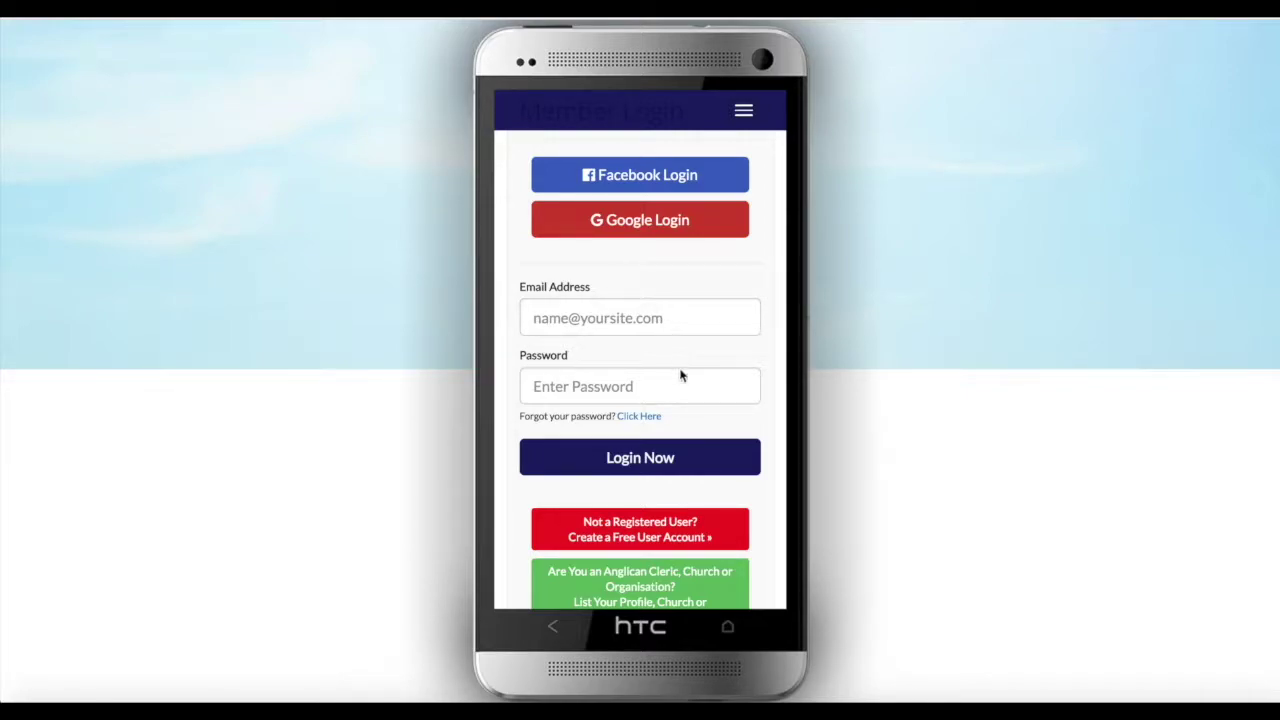
scroll(678, 372, "down", 1)
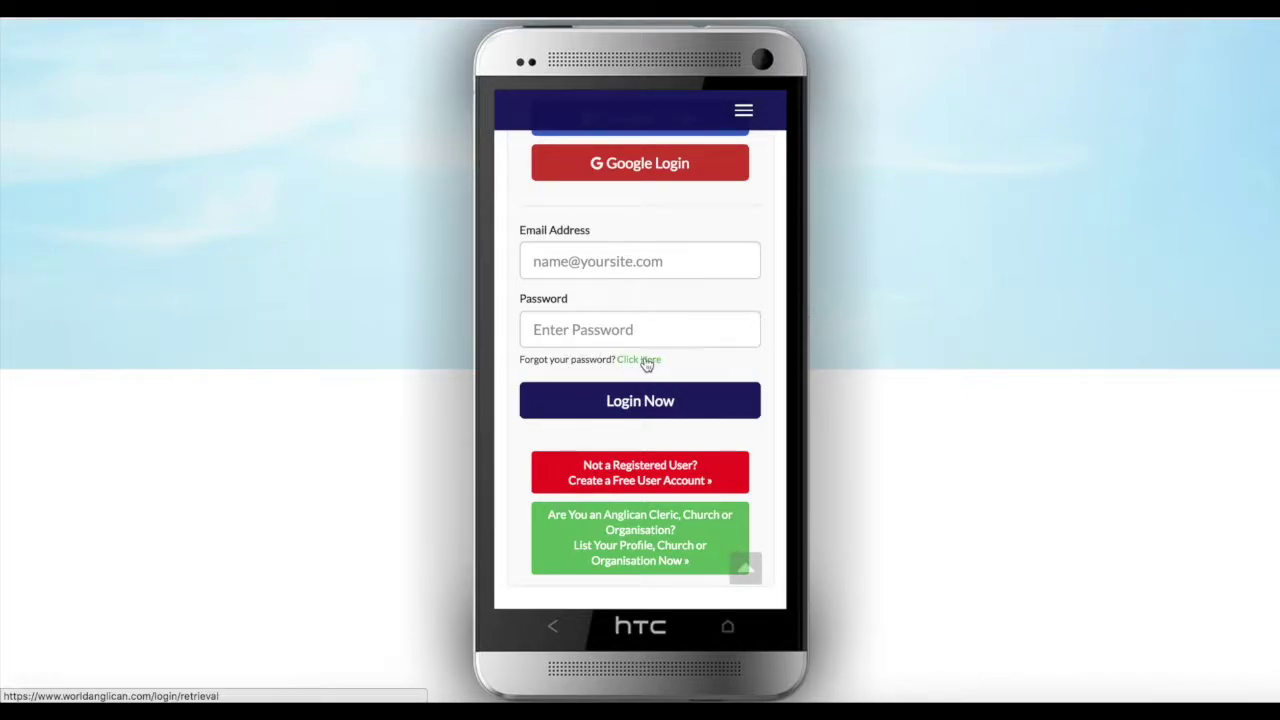
Open the Password Retrieval page and place the cursor in the Enter Email Address field
left_click(645, 362)
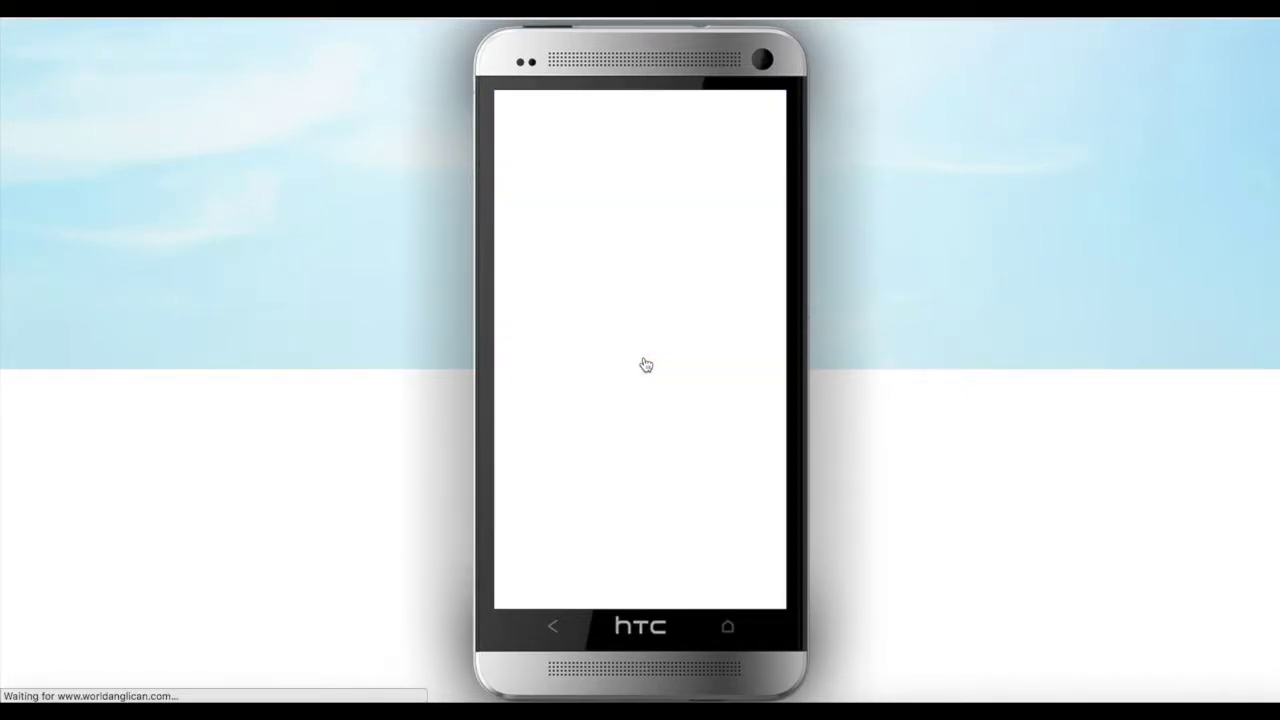
scroll(667, 403, "down", 2)
scroll(668, 403, "down", 3)
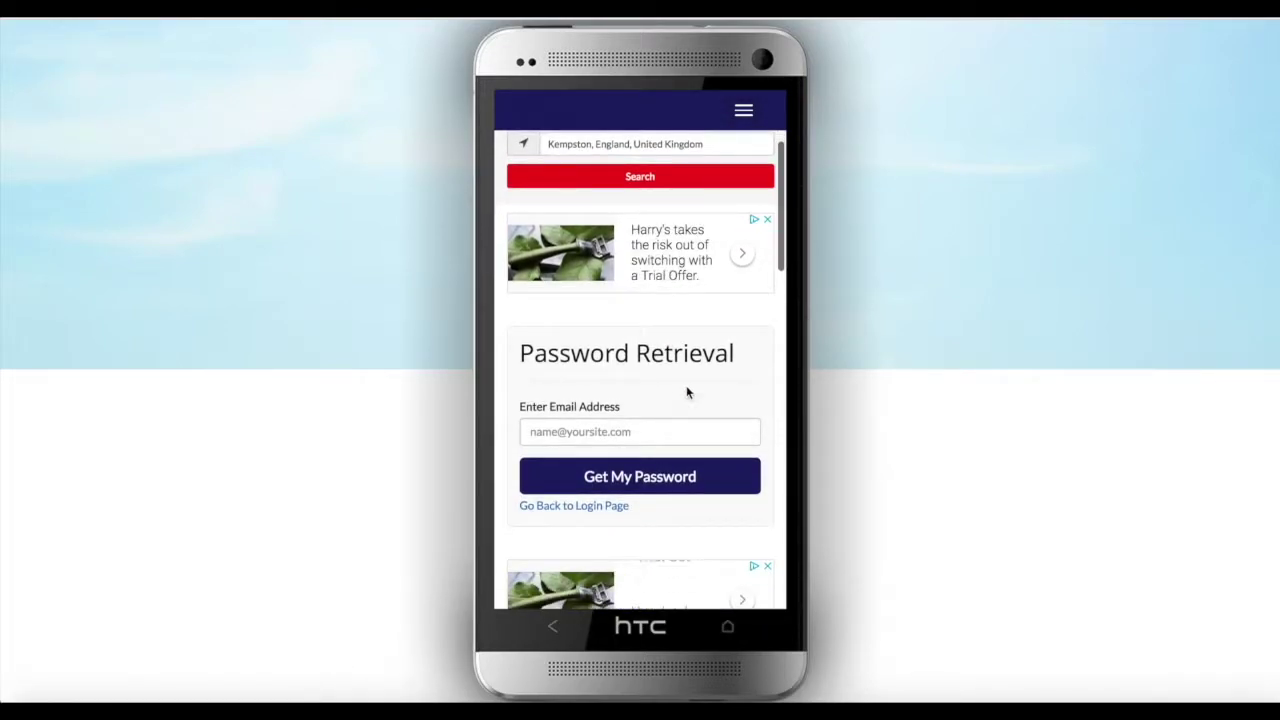
scroll(659, 431, "down", 1)
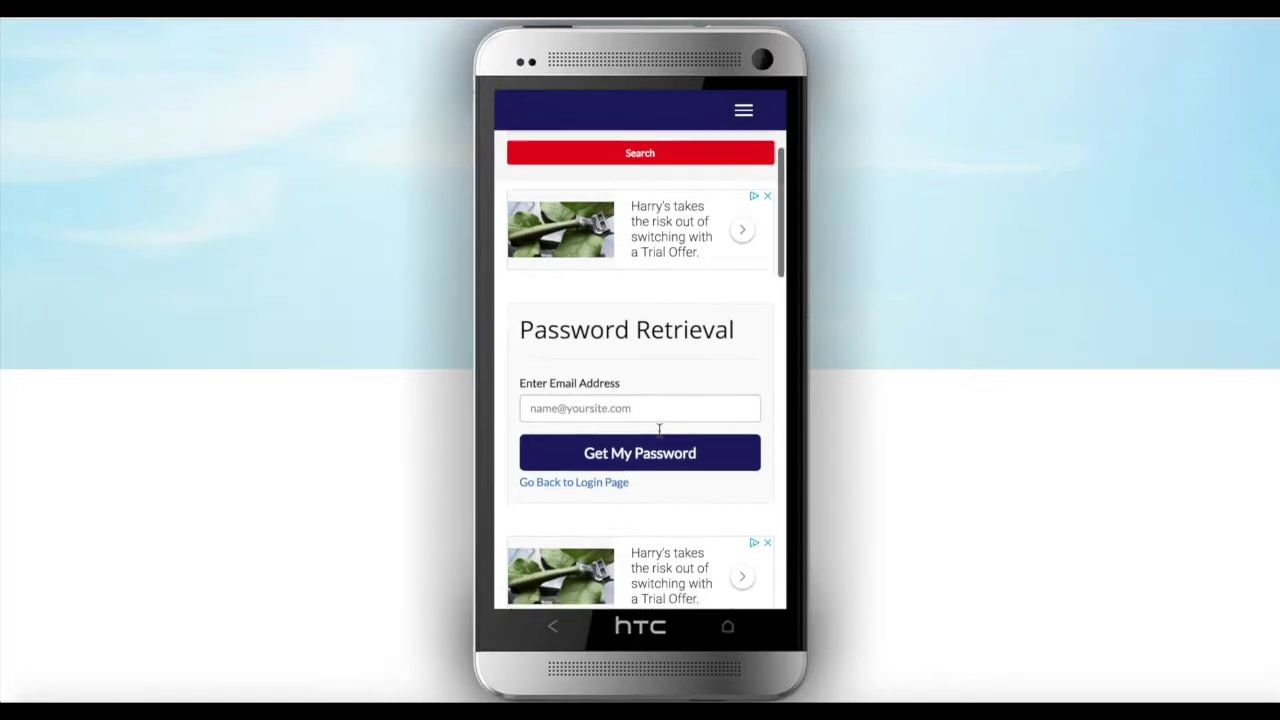
left_click(617, 408)
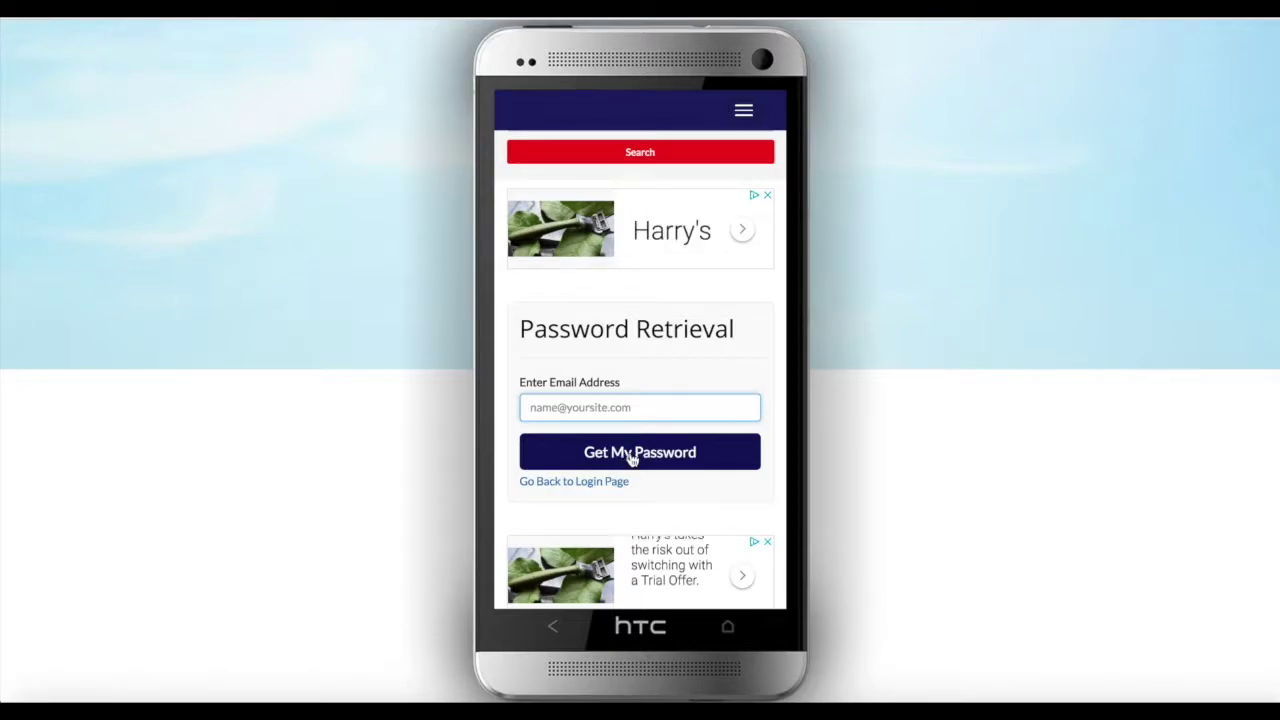
Leave password recovery and return to the Member Login page
scroll(646, 456, "down", 1)
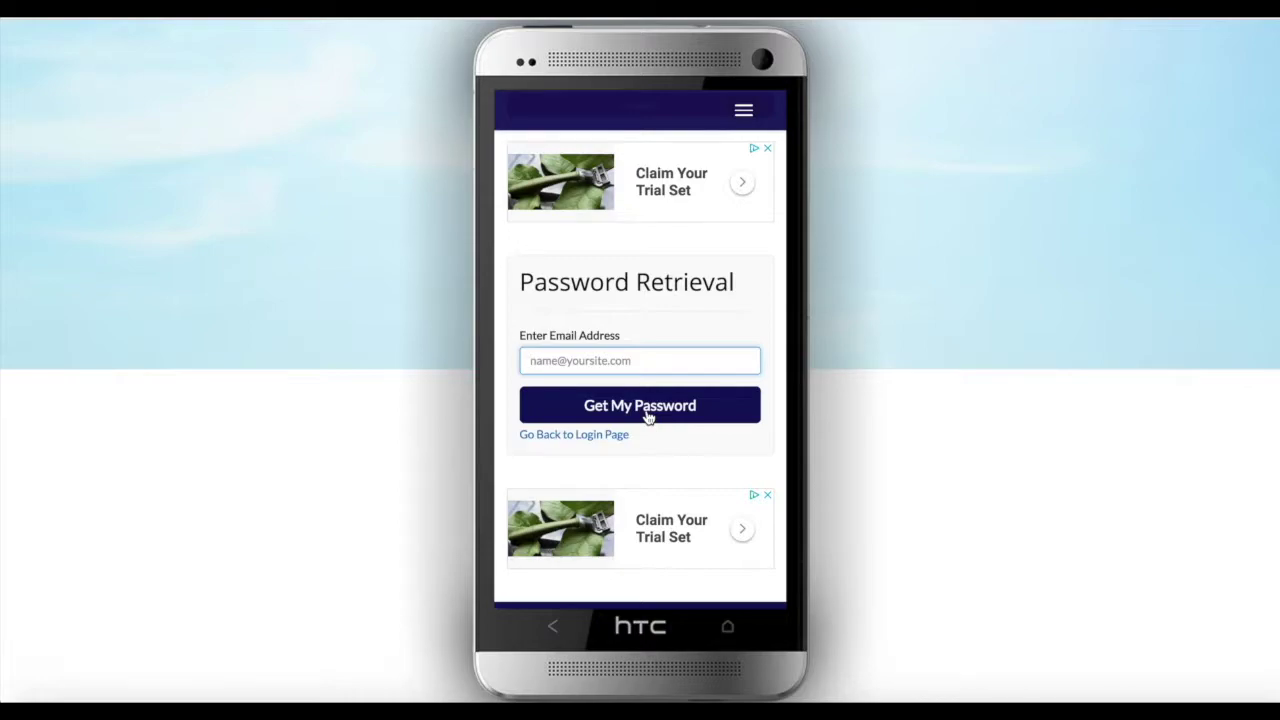
scroll(647, 417, "up", 5)
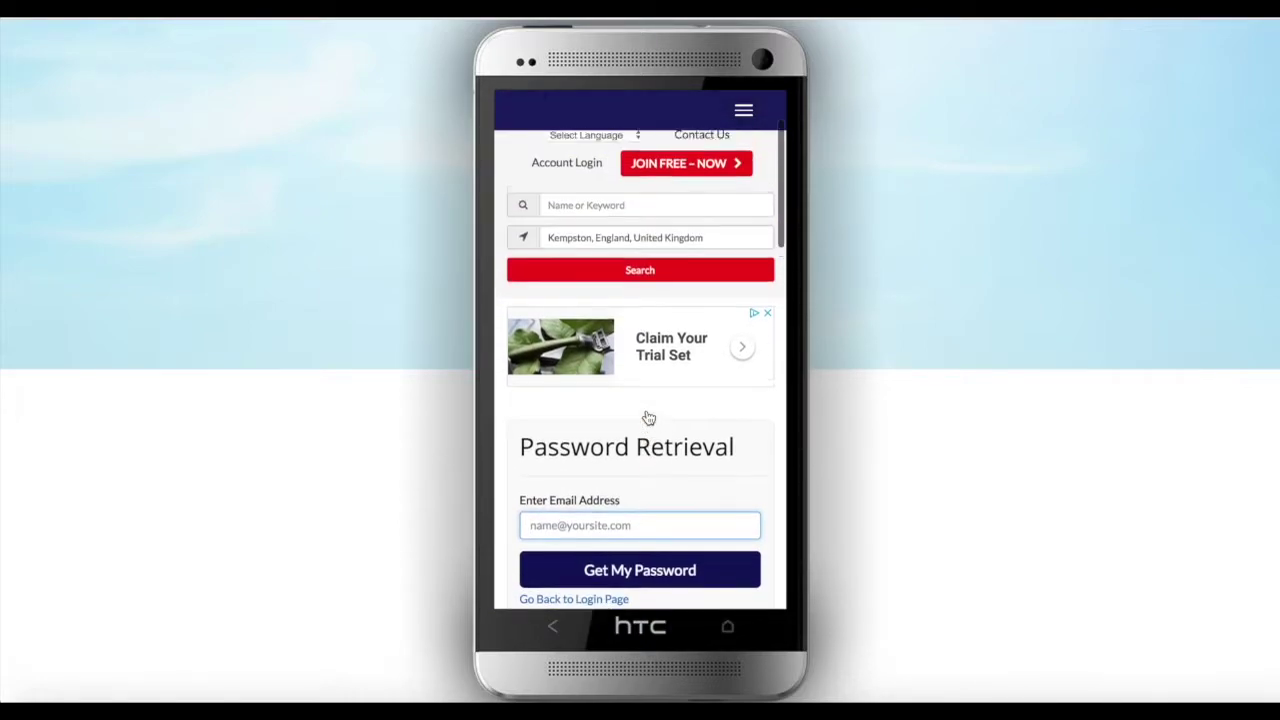
left_click(584, 318)
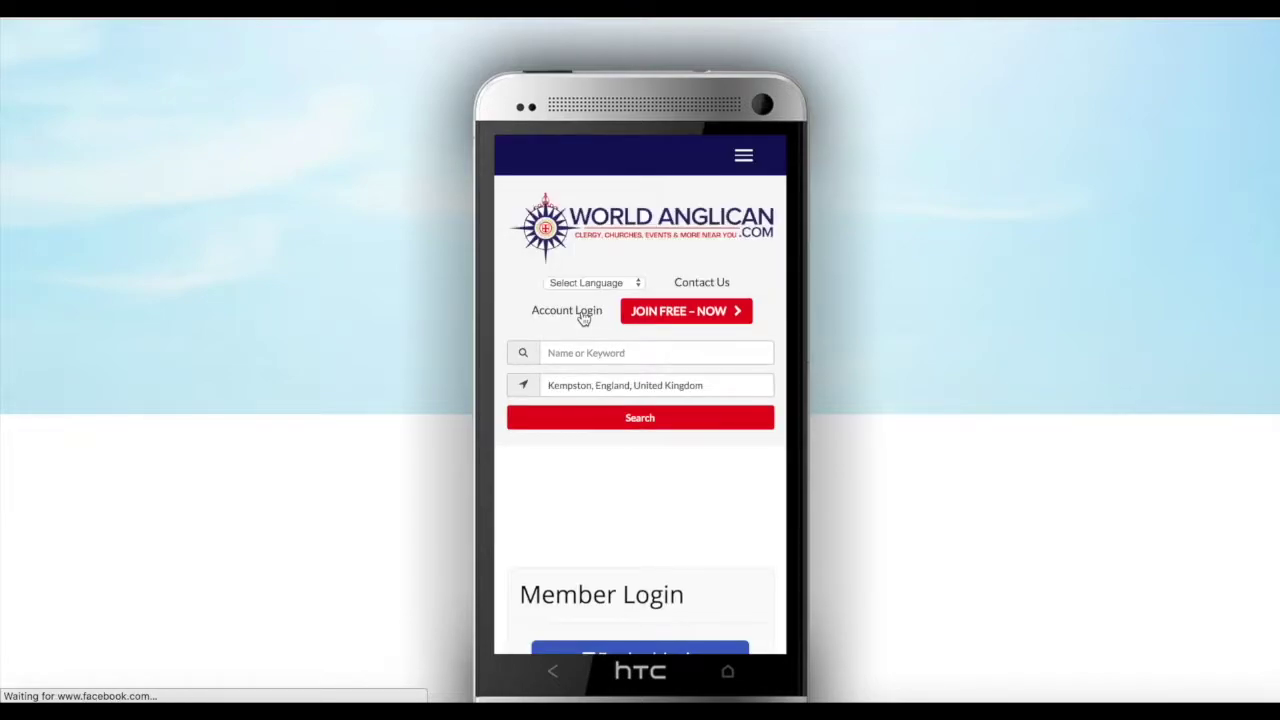
Sign in with the clergy account's email address and password using Login Now
scroll(614, 350, "down", 1)
scroll(614, 374, "down", 6)
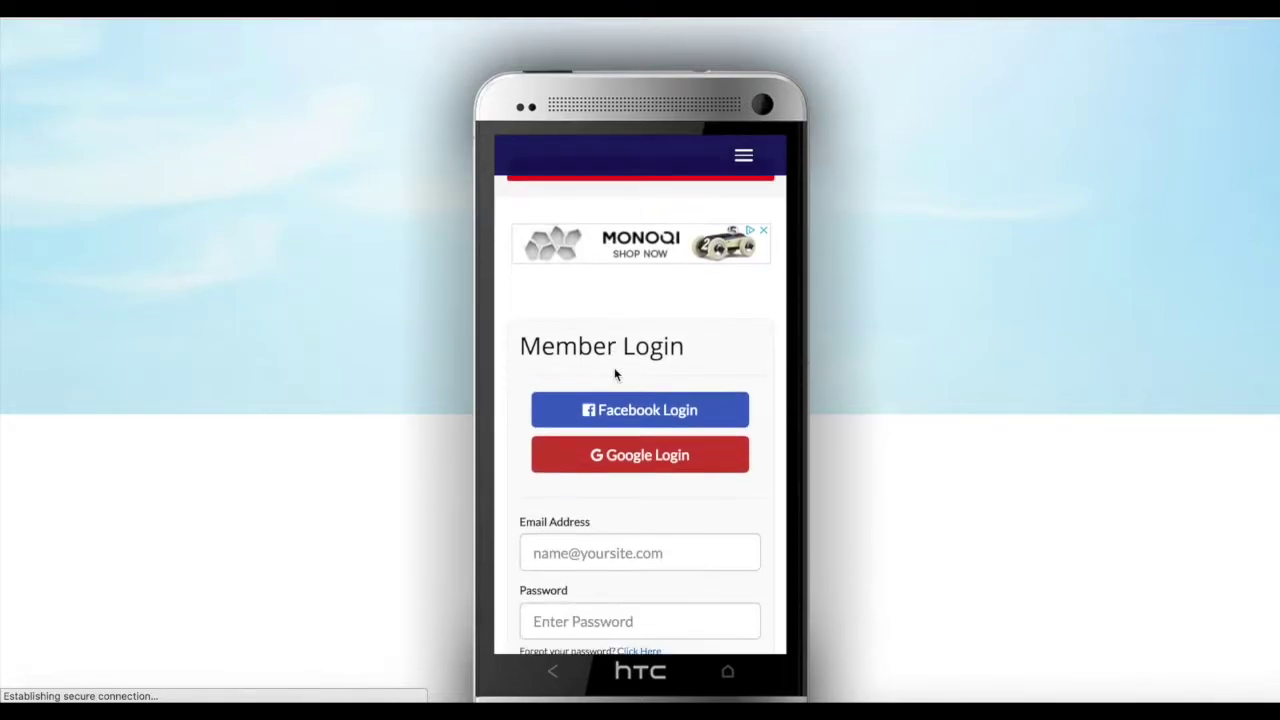
left_click(620, 344)
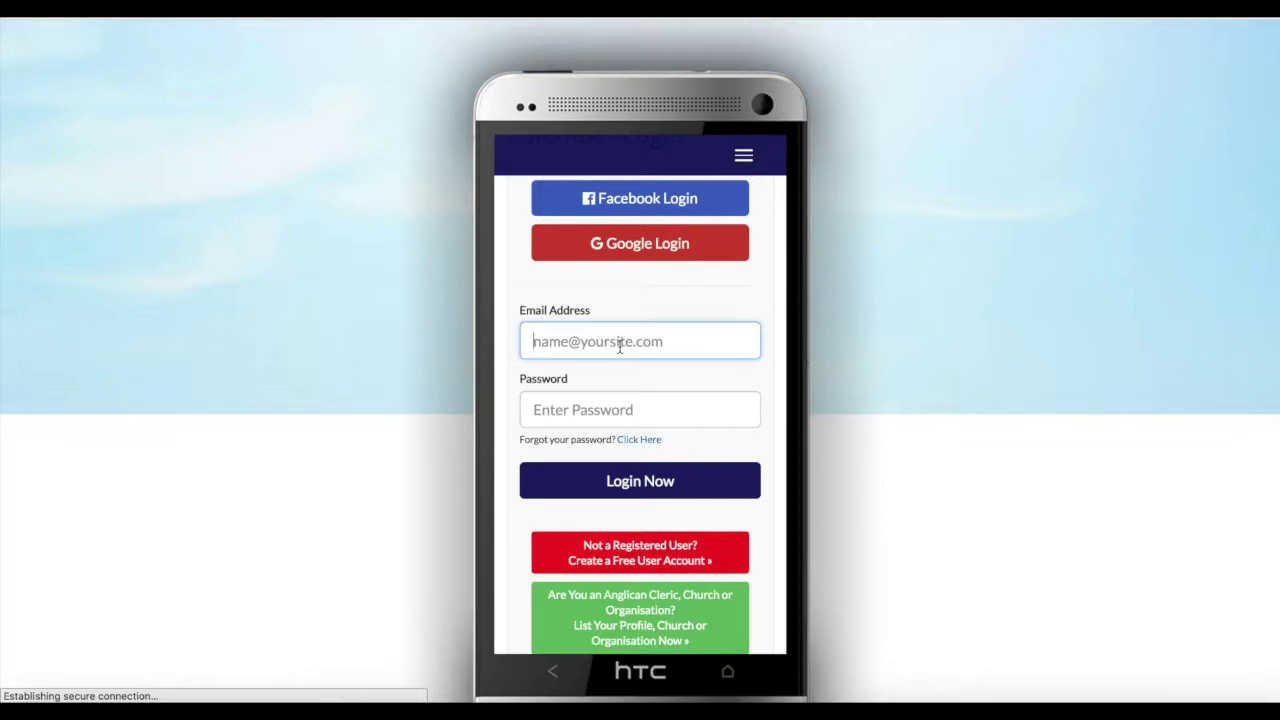
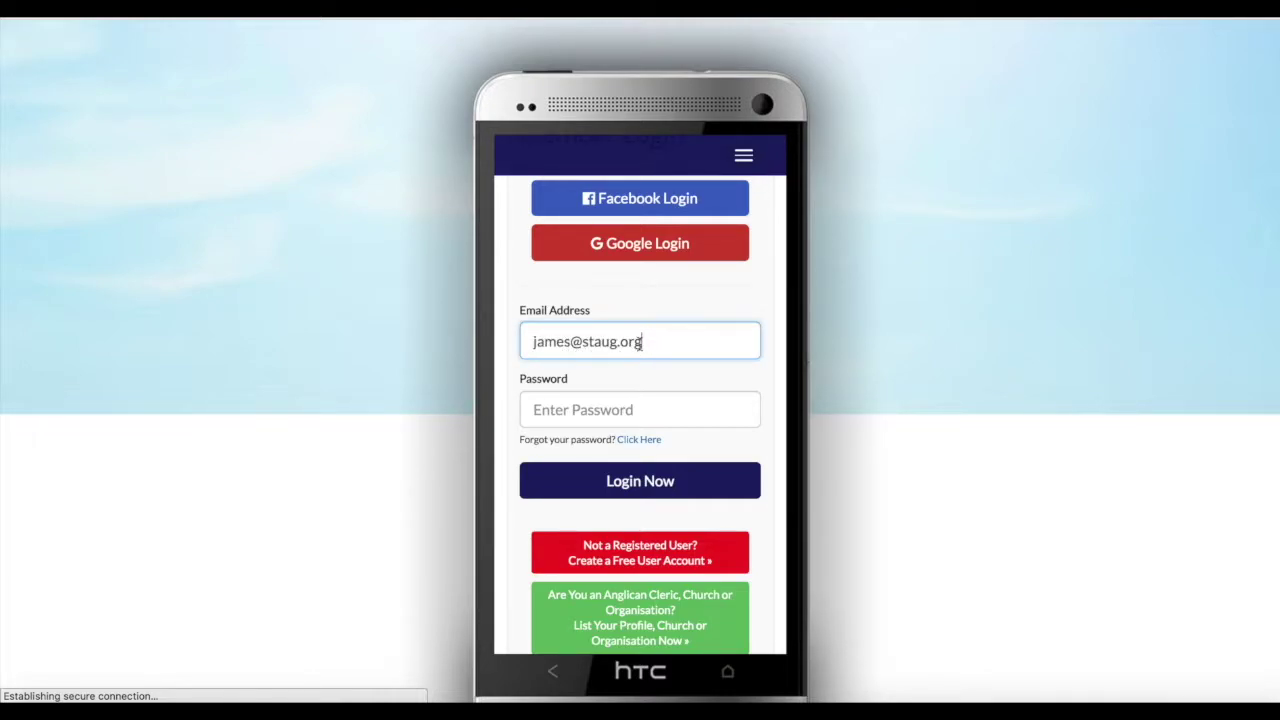
left_click(606, 404)
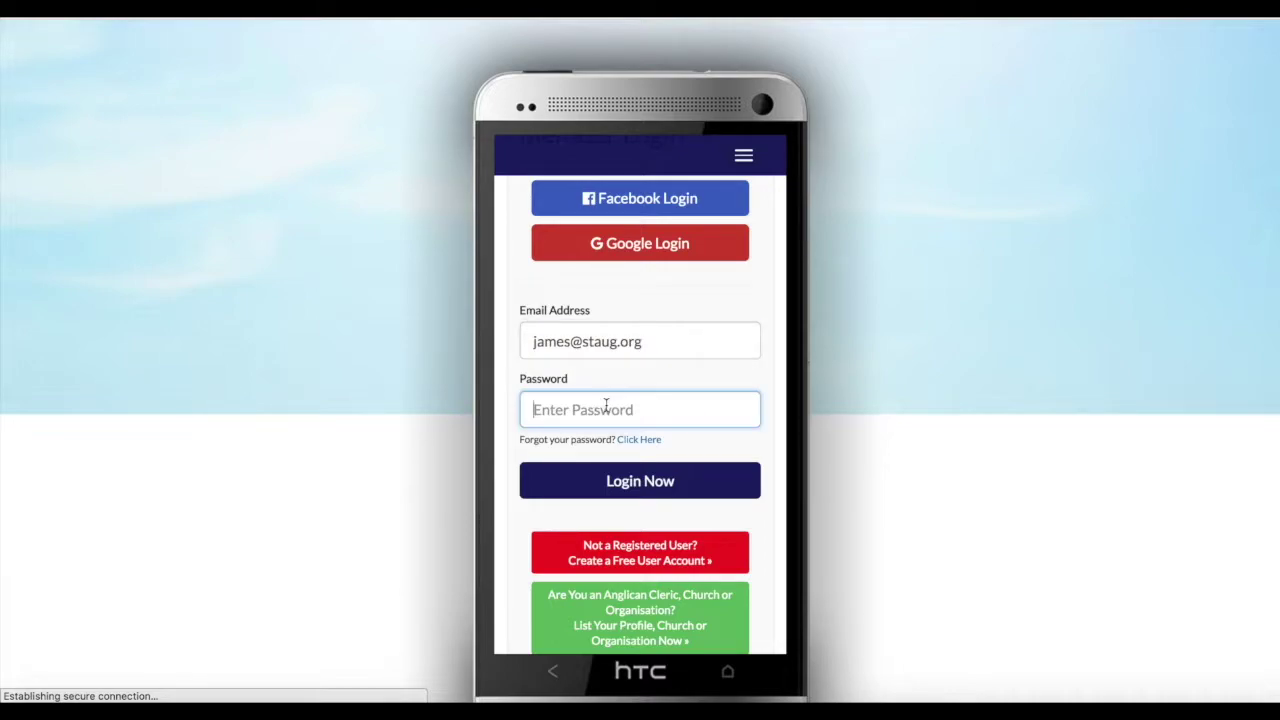
type("*")
left_click(648, 481)
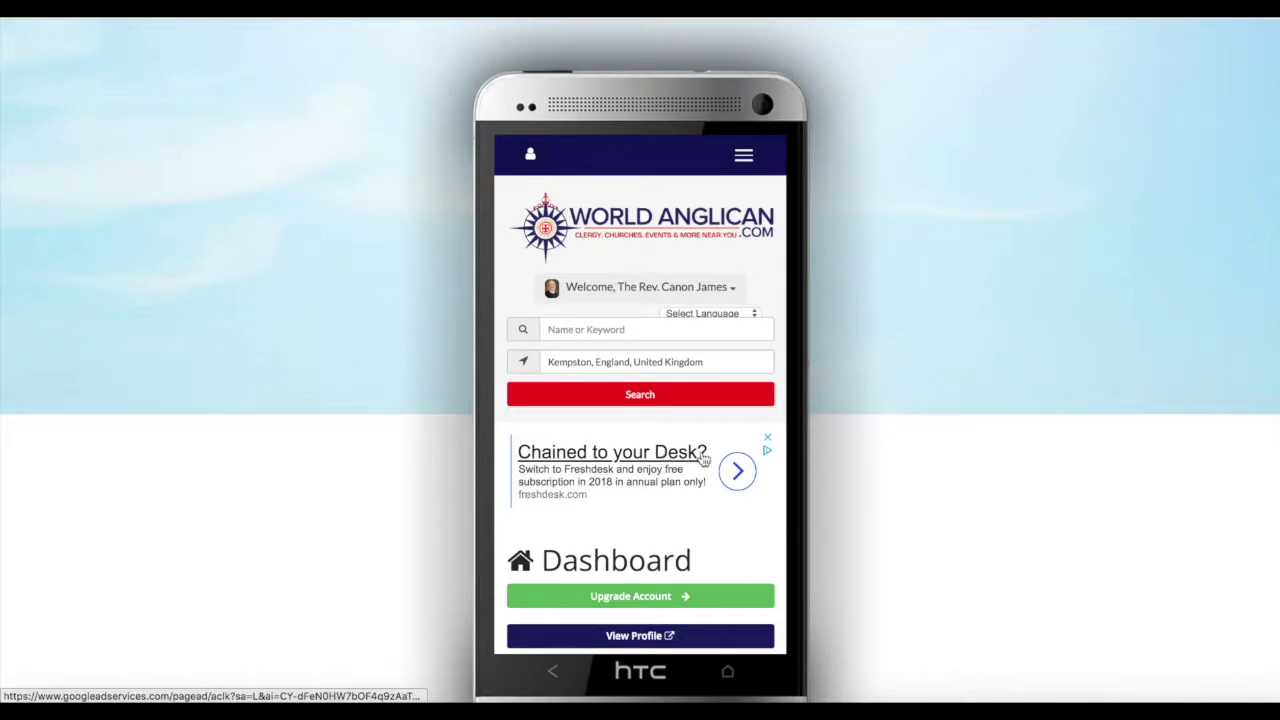
Close the advertisement above the Dashboard and show then hide the Welcome profile summary
left_click(767, 437)
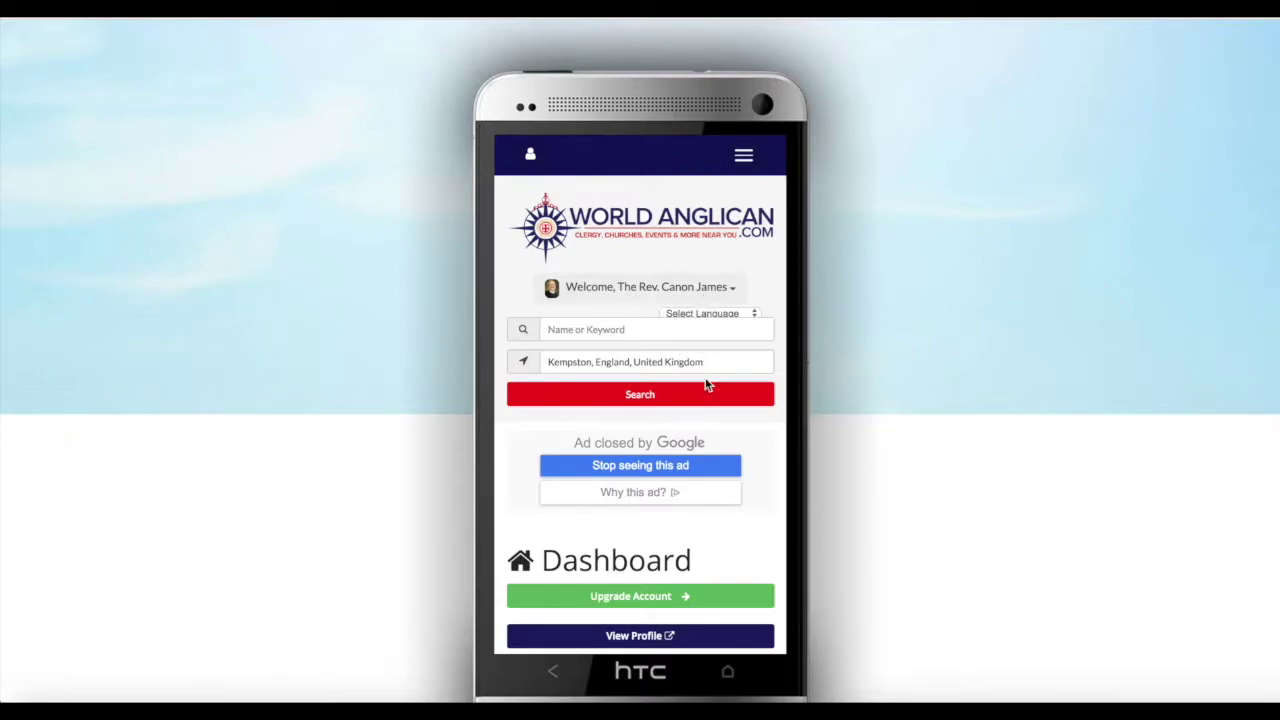
left_click(732, 291)
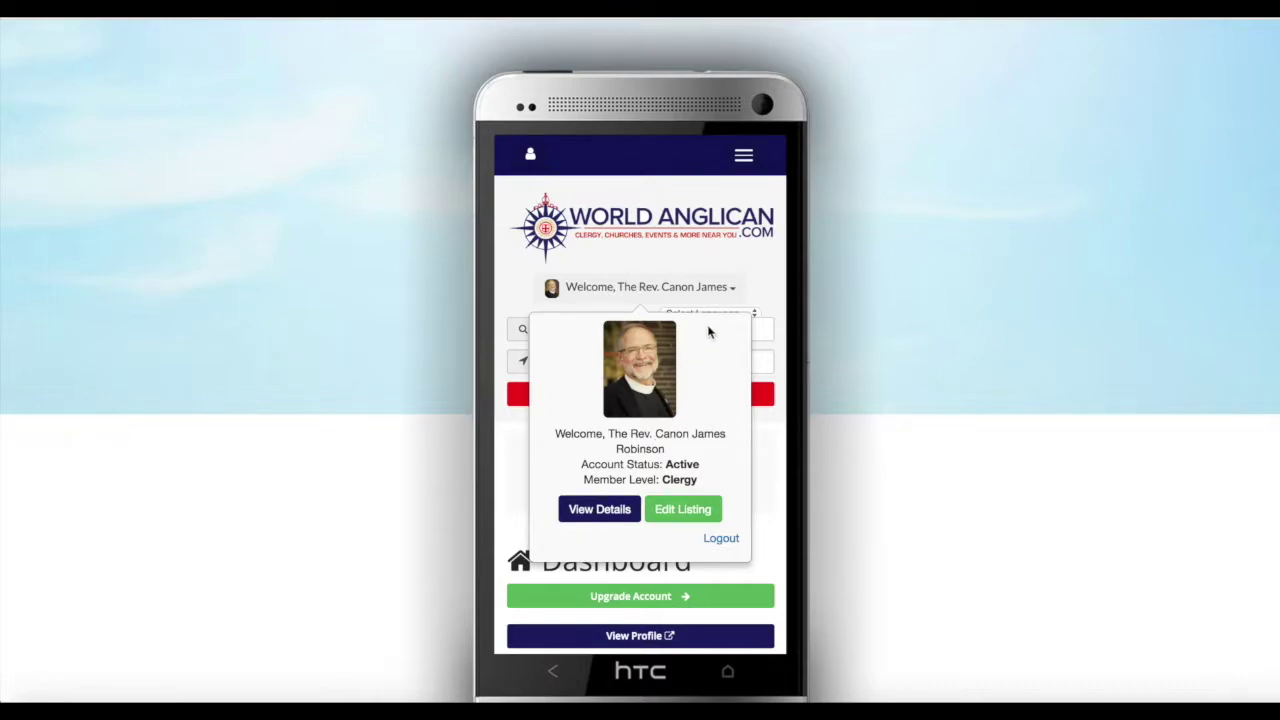
left_click(733, 292)
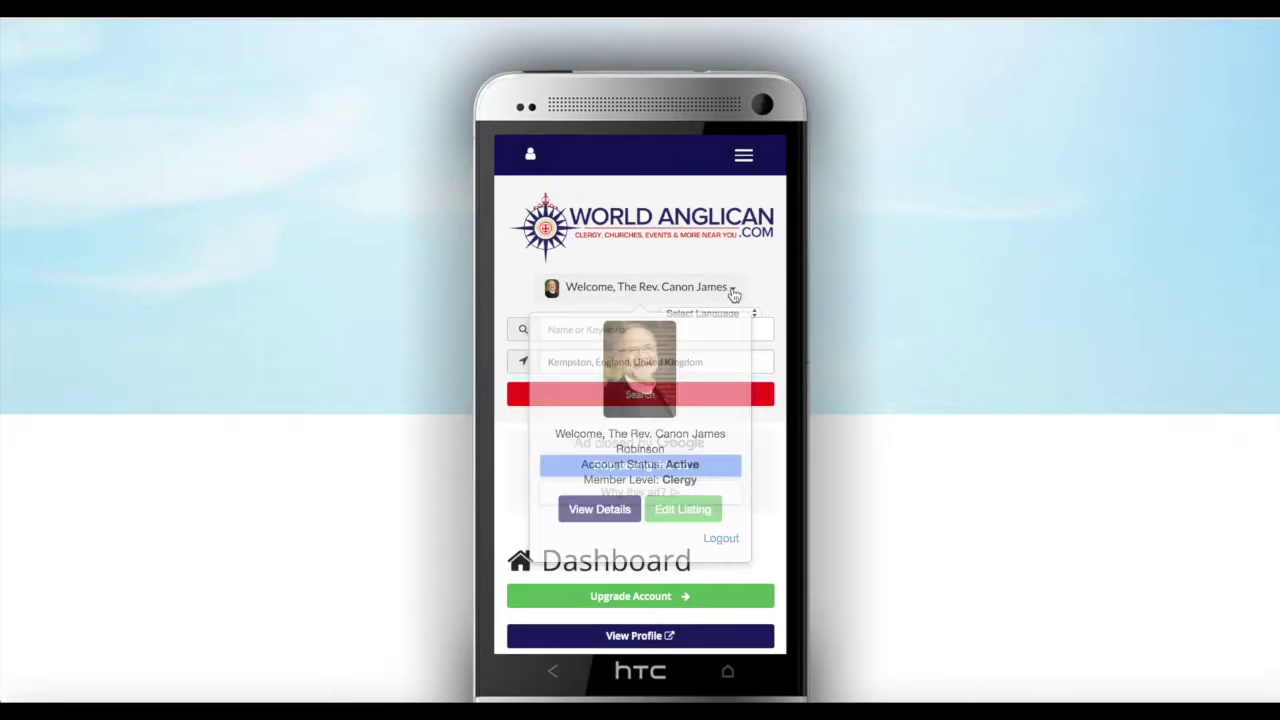
Look over the dashboard and bring up the site menu with Home, Profiles, Events, Sermons and Donate
scroll(699, 373, "down", 4)
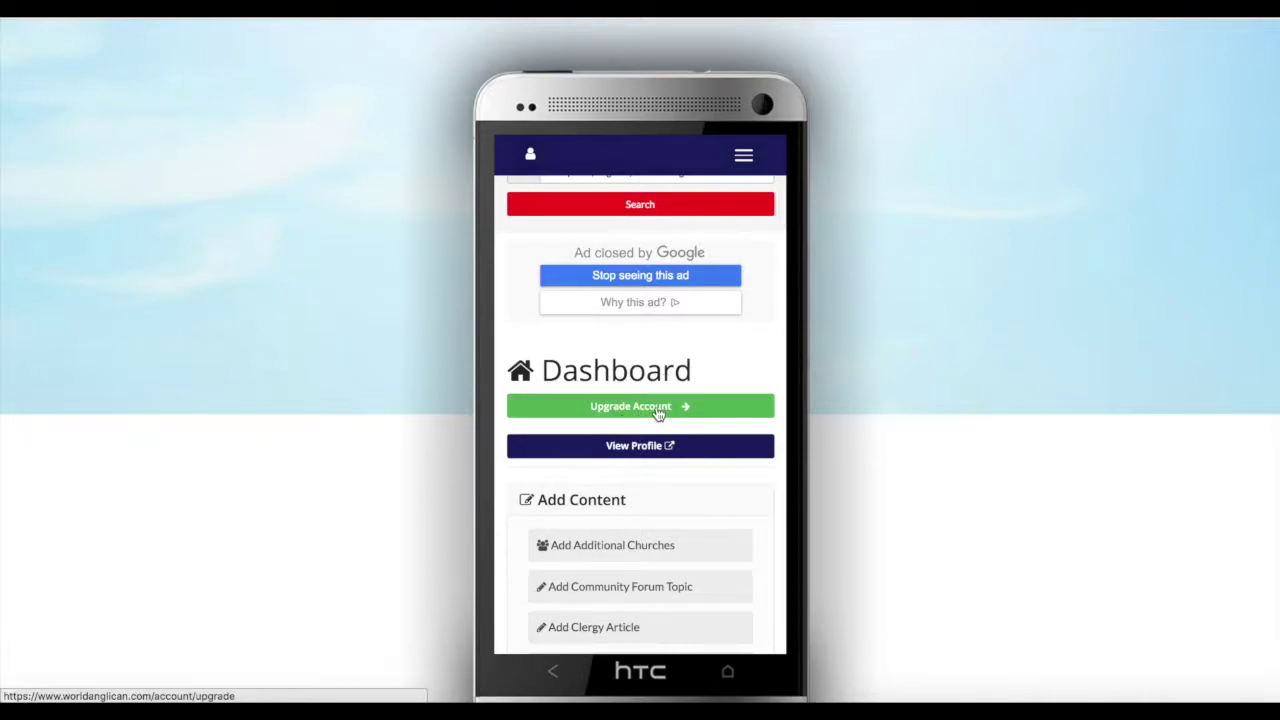
scroll(638, 457, "down", 3)
scroll(638, 457, "up", 3)
scroll(638, 457, "up", 4)
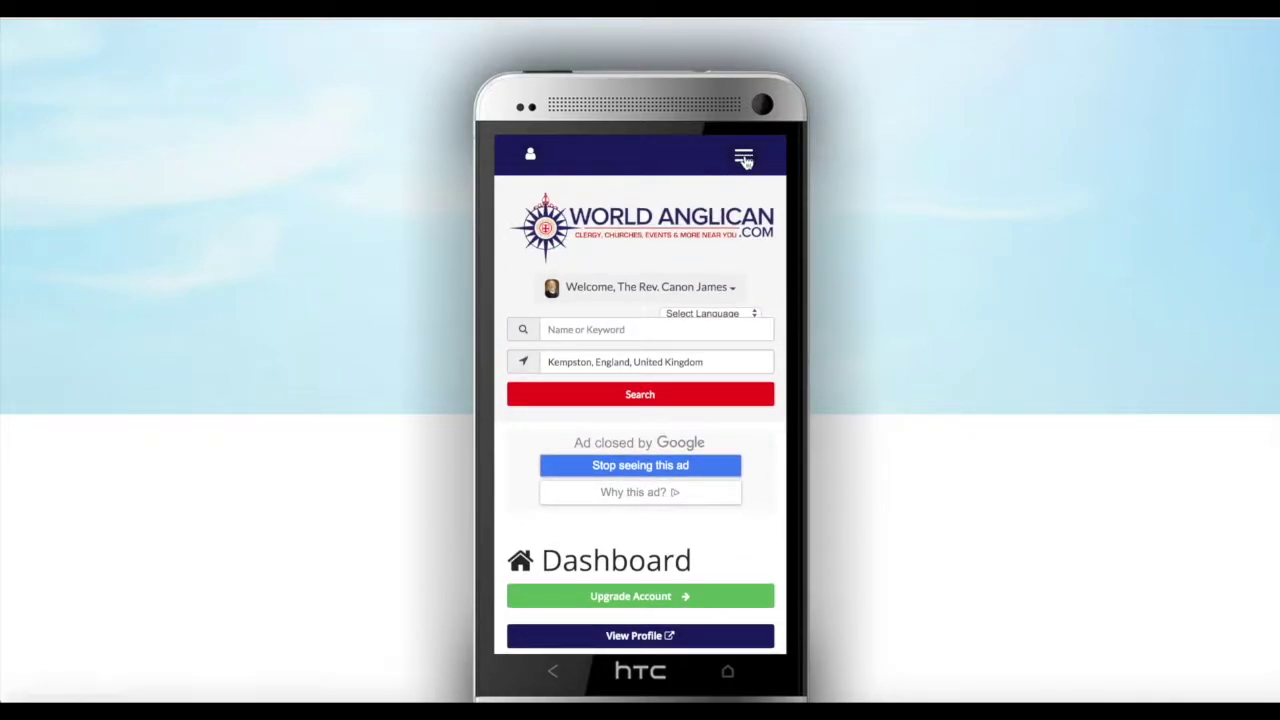
left_click(744, 158)
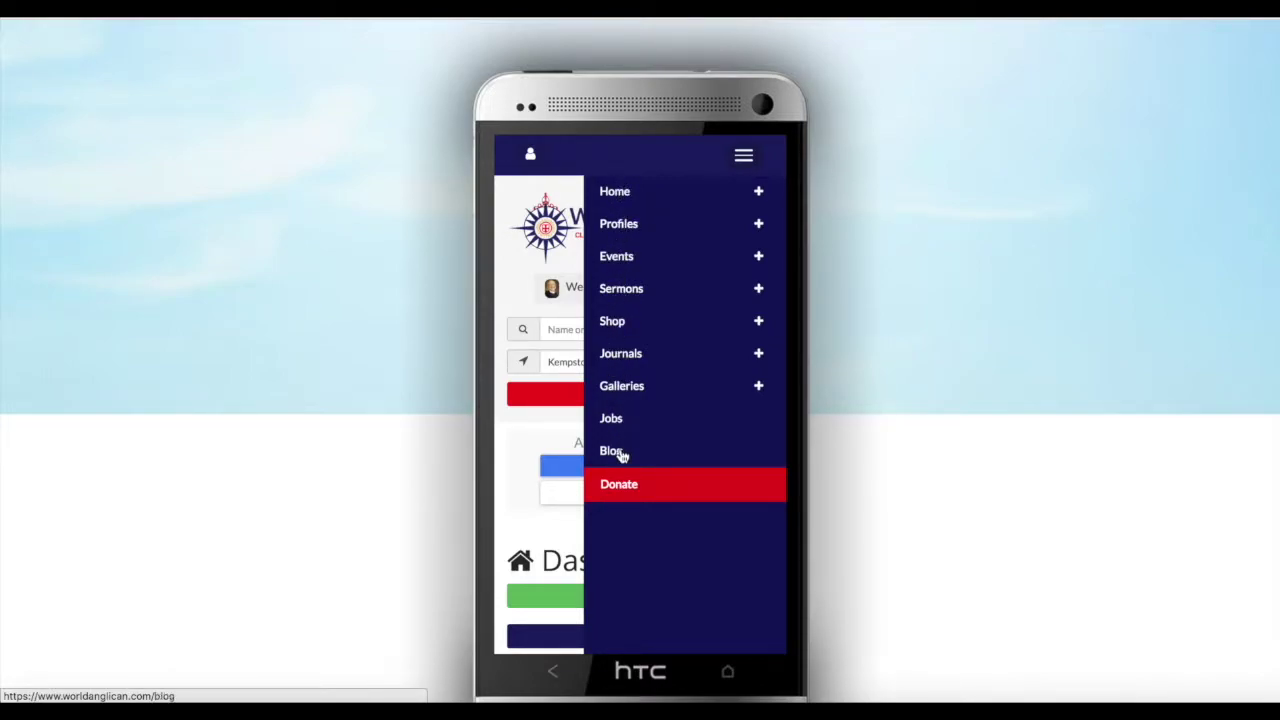
left_click(743, 157)
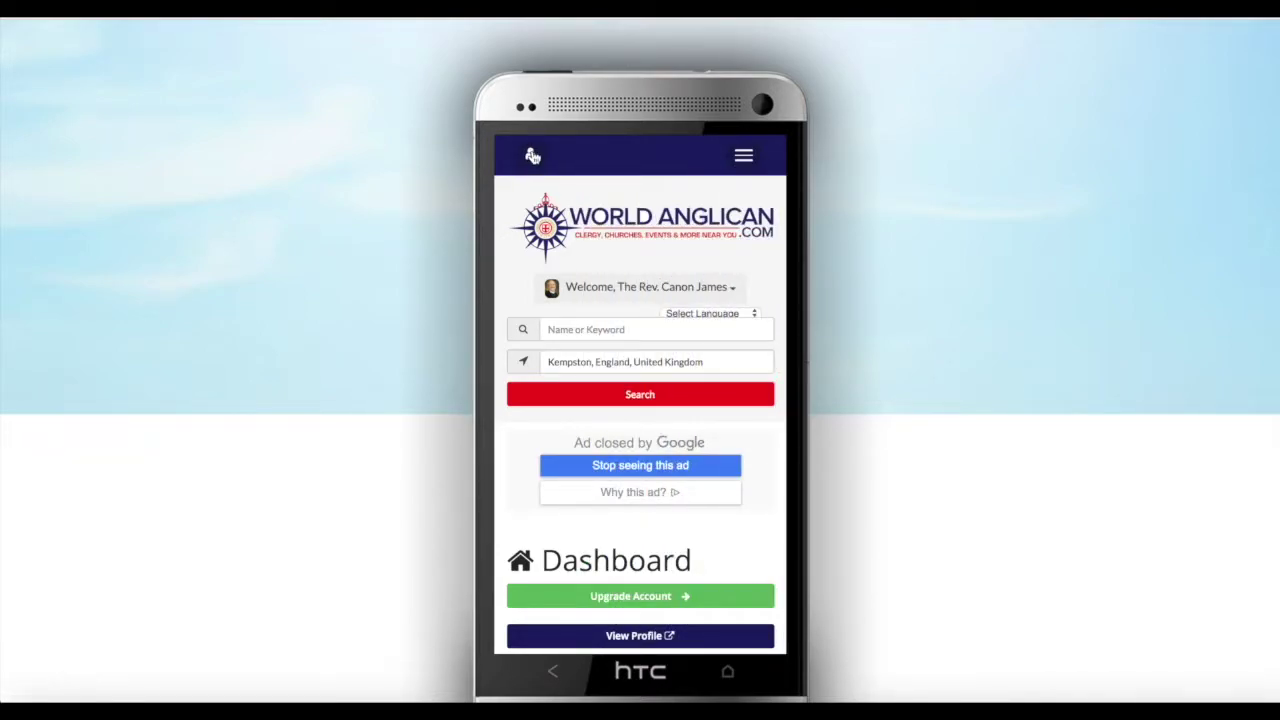
left_click(533, 157)
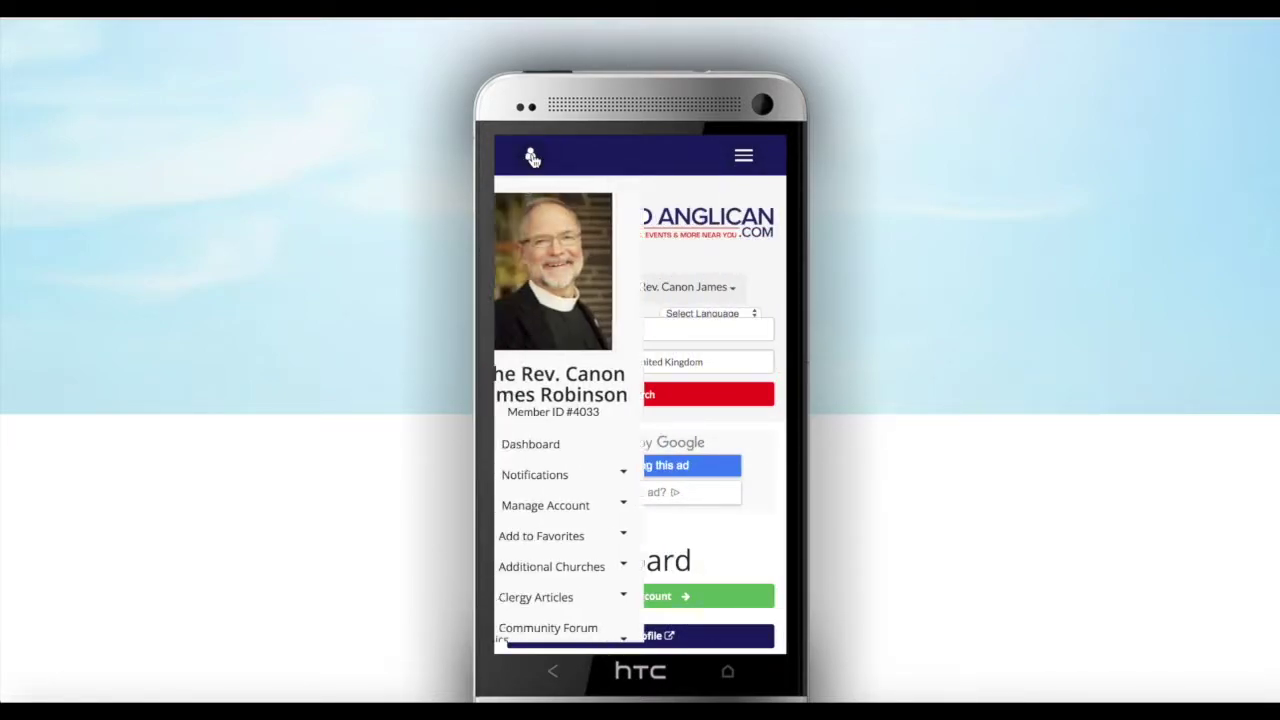
scroll(561, 385, "down", 2)
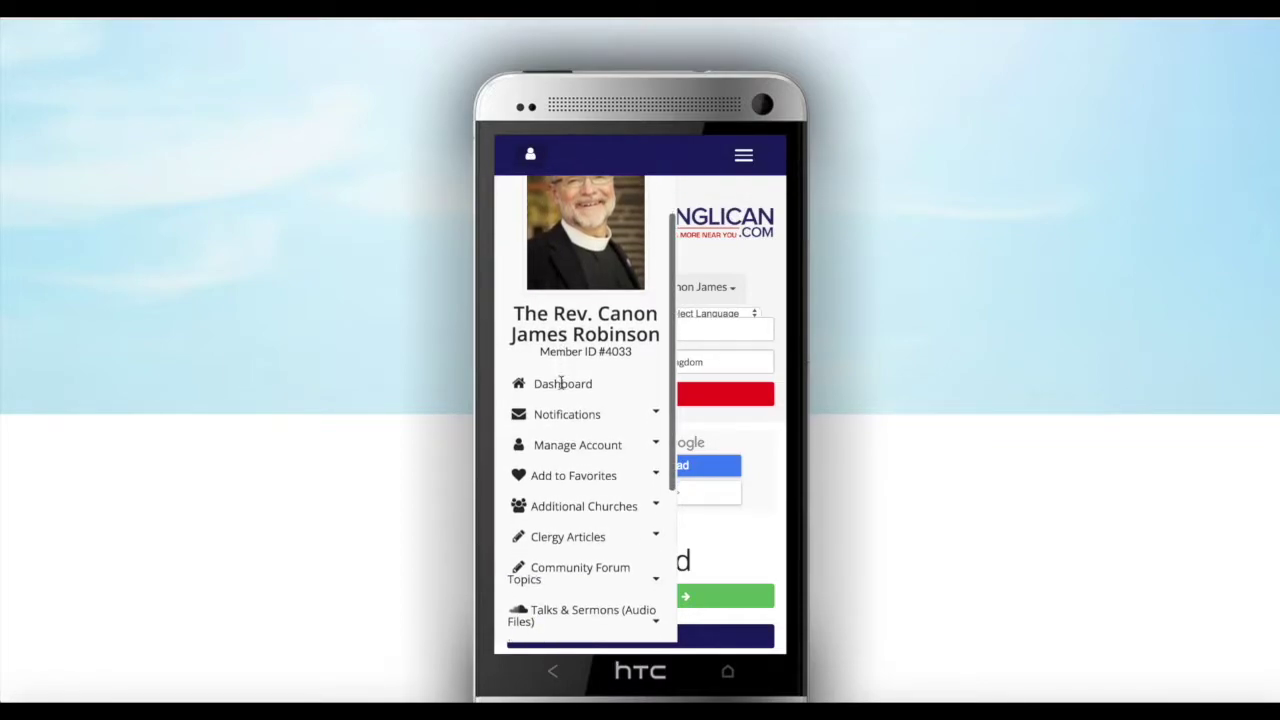
scroll(561, 384, "down", 5)
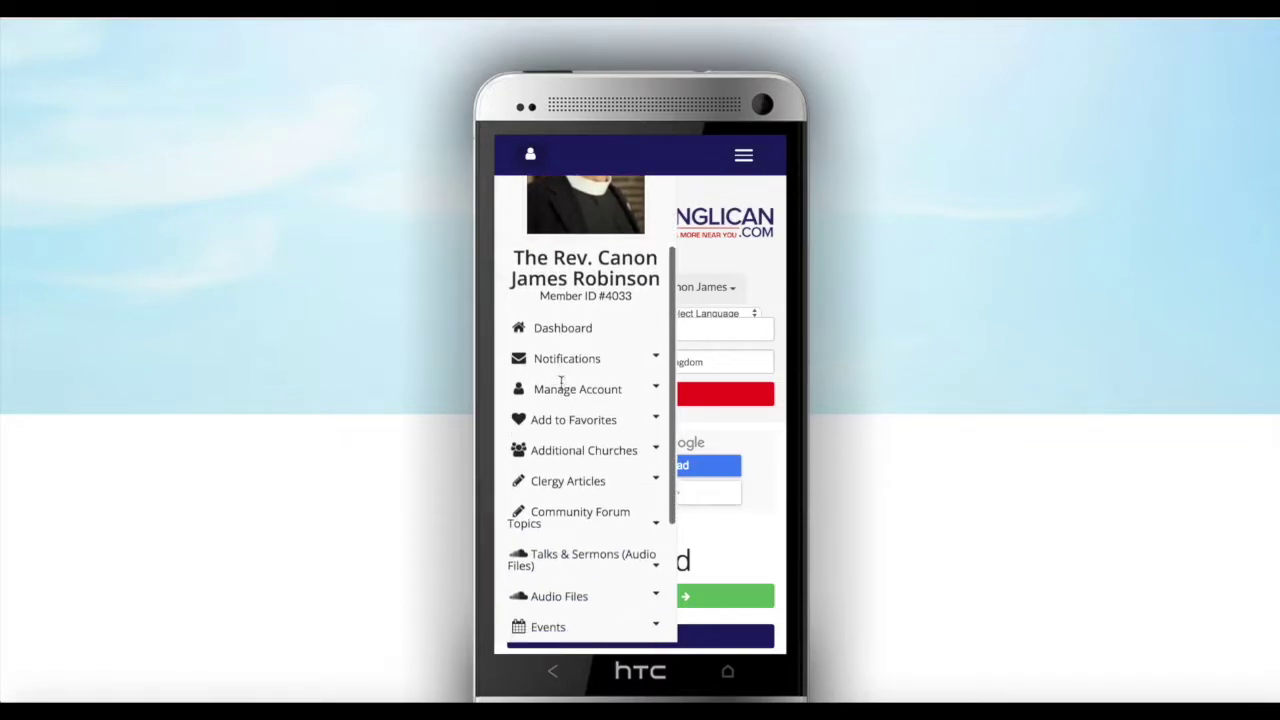
scroll(561, 385, "down", 2)
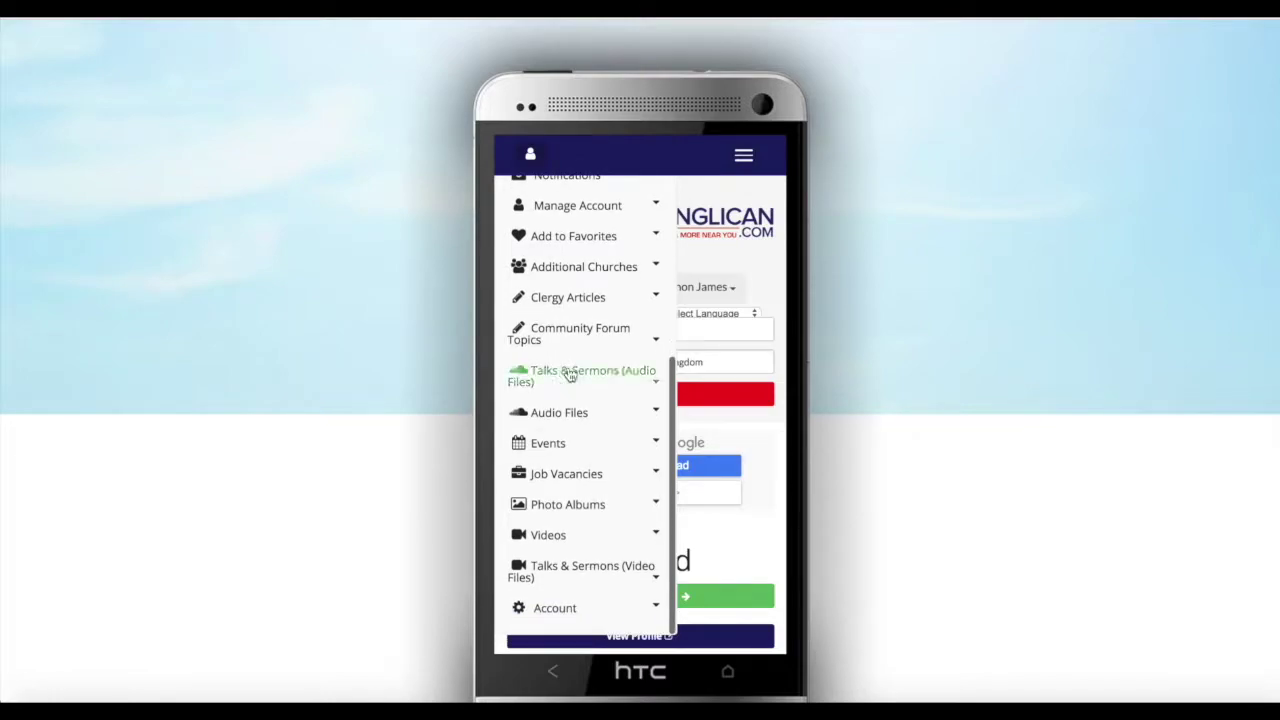
scroll(573, 430, "down", 1)
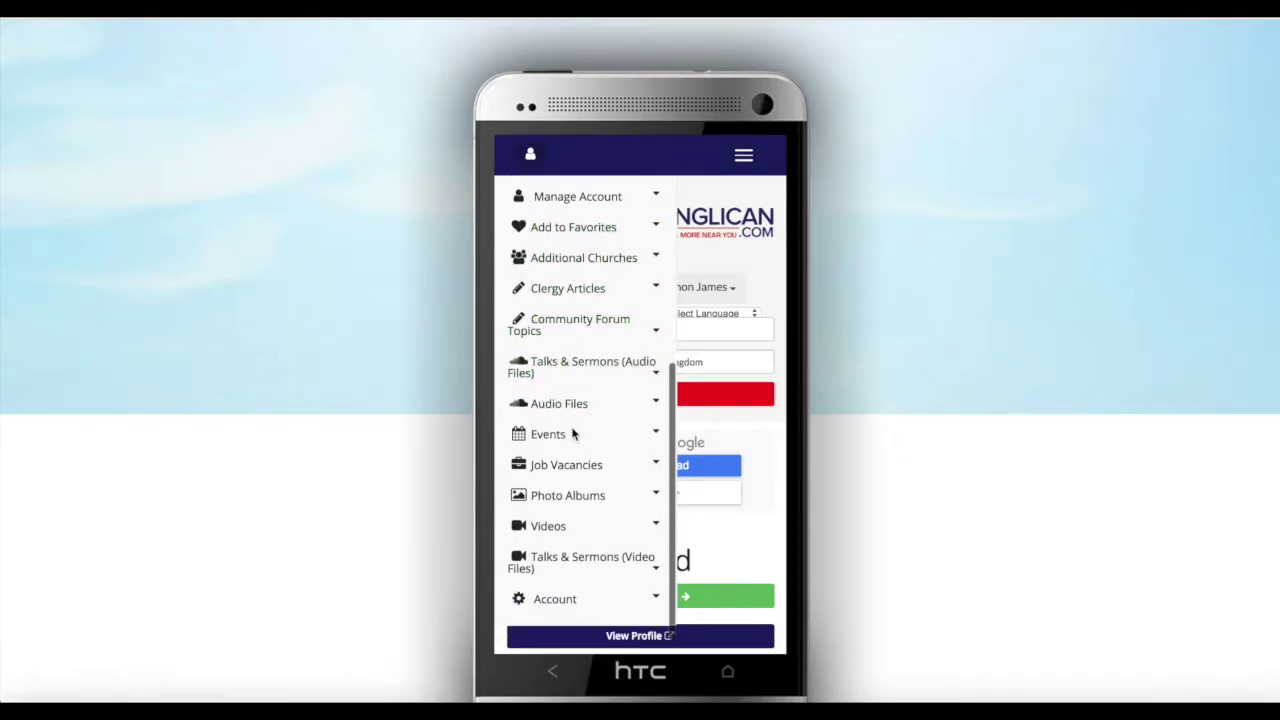
scroll(573, 434, "up", 6)
left_click(533, 155)
scroll(650, 386, "down", 5)
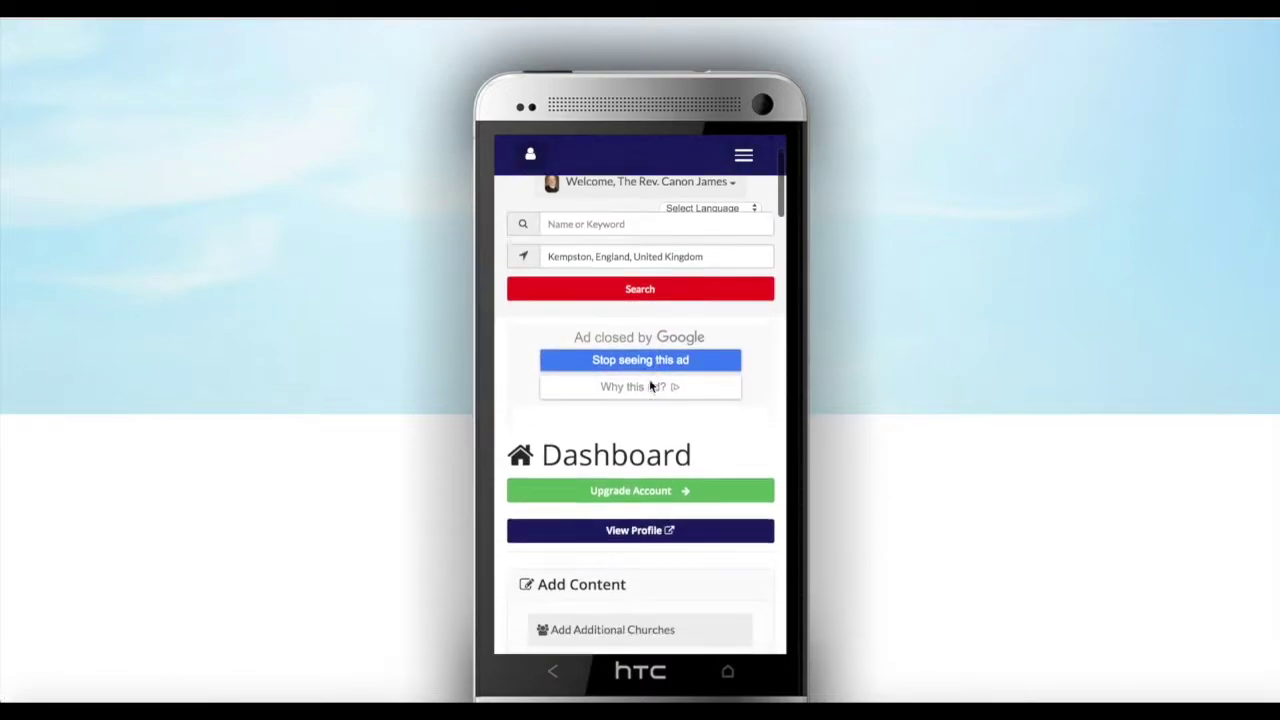
scroll(649, 386, "down", 1)
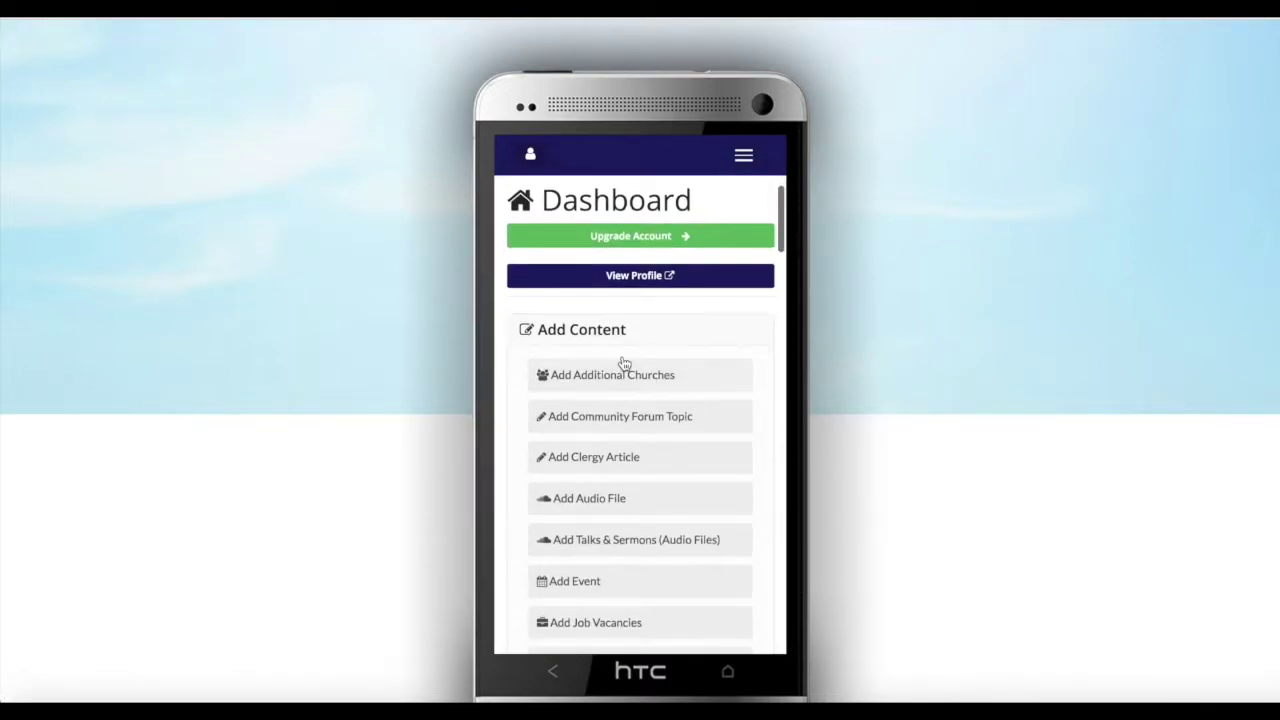
scroll(620, 351, "down", 1)
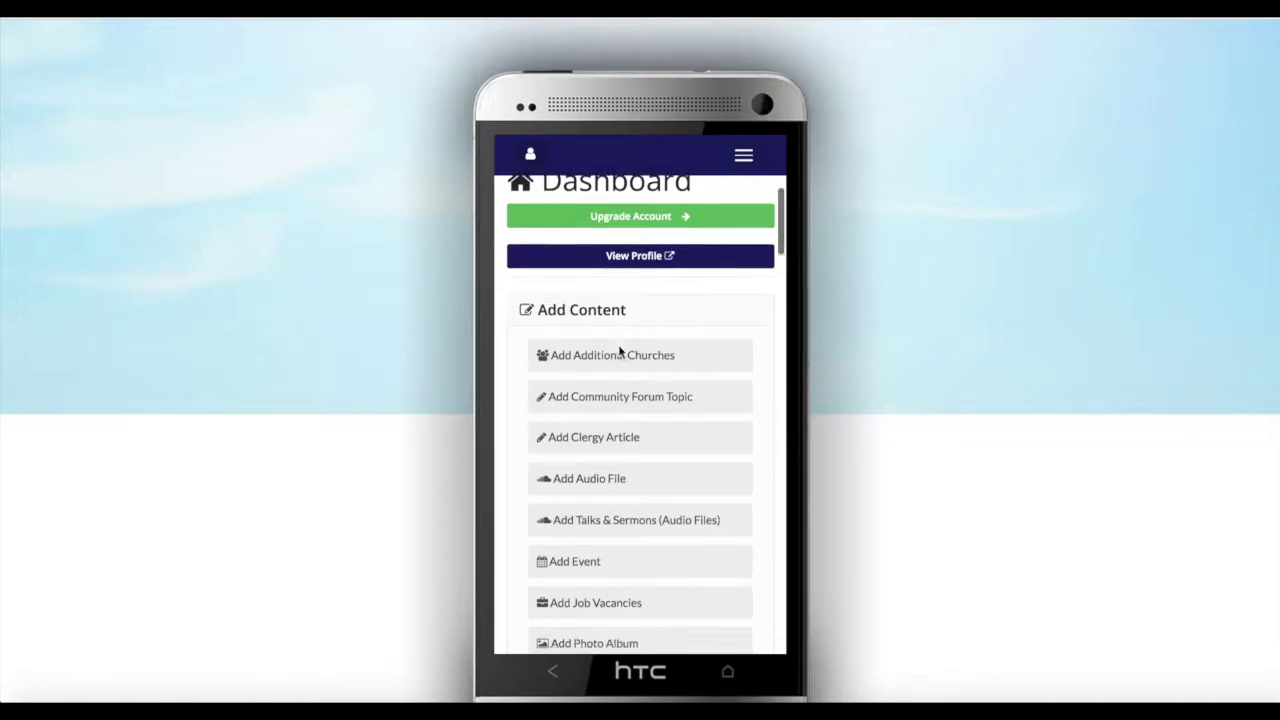
Open Contact Details under Manage Account and review the pre-filled contact form
scroll(617, 374, "down", 4)
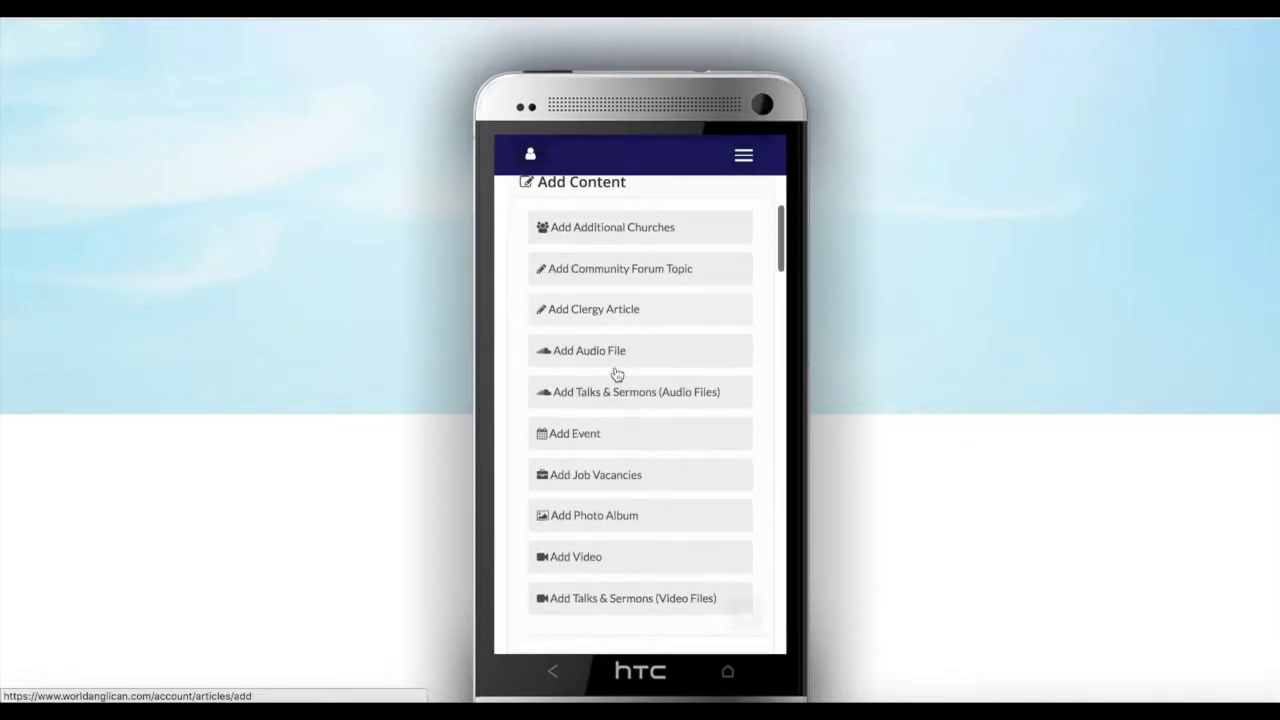
scroll(617, 374, "down", 1)
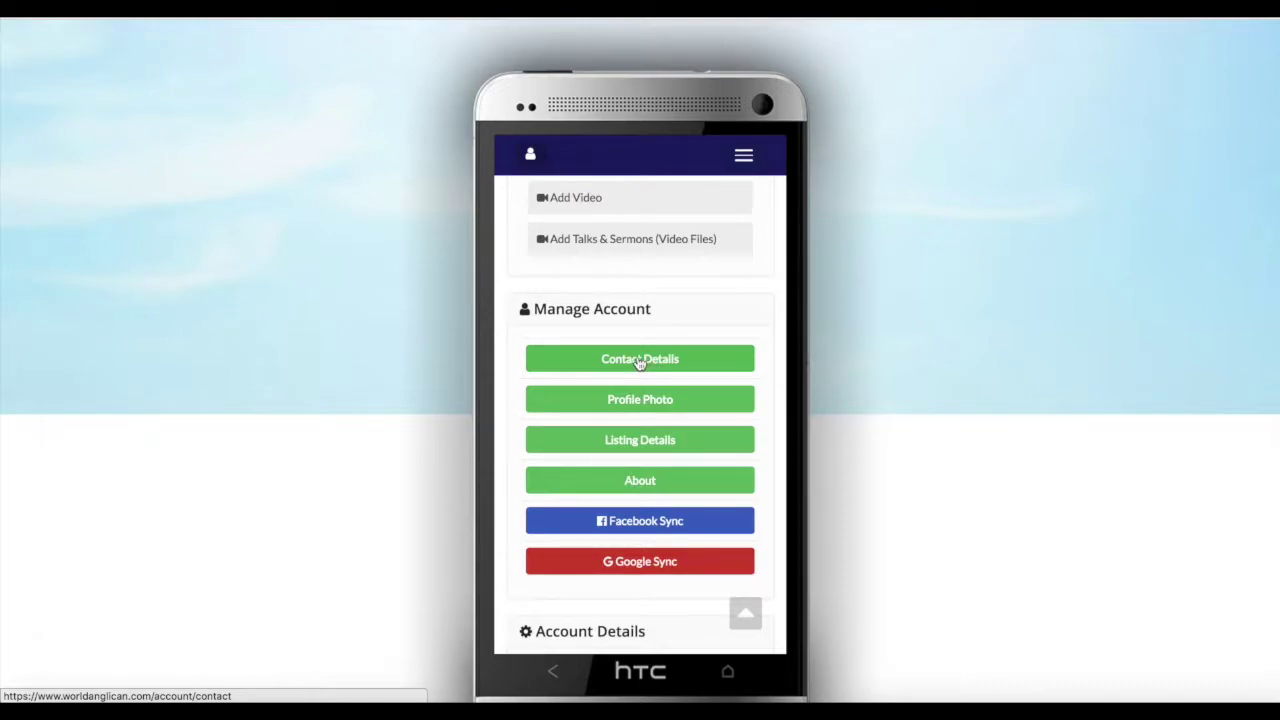
left_click(640, 362)
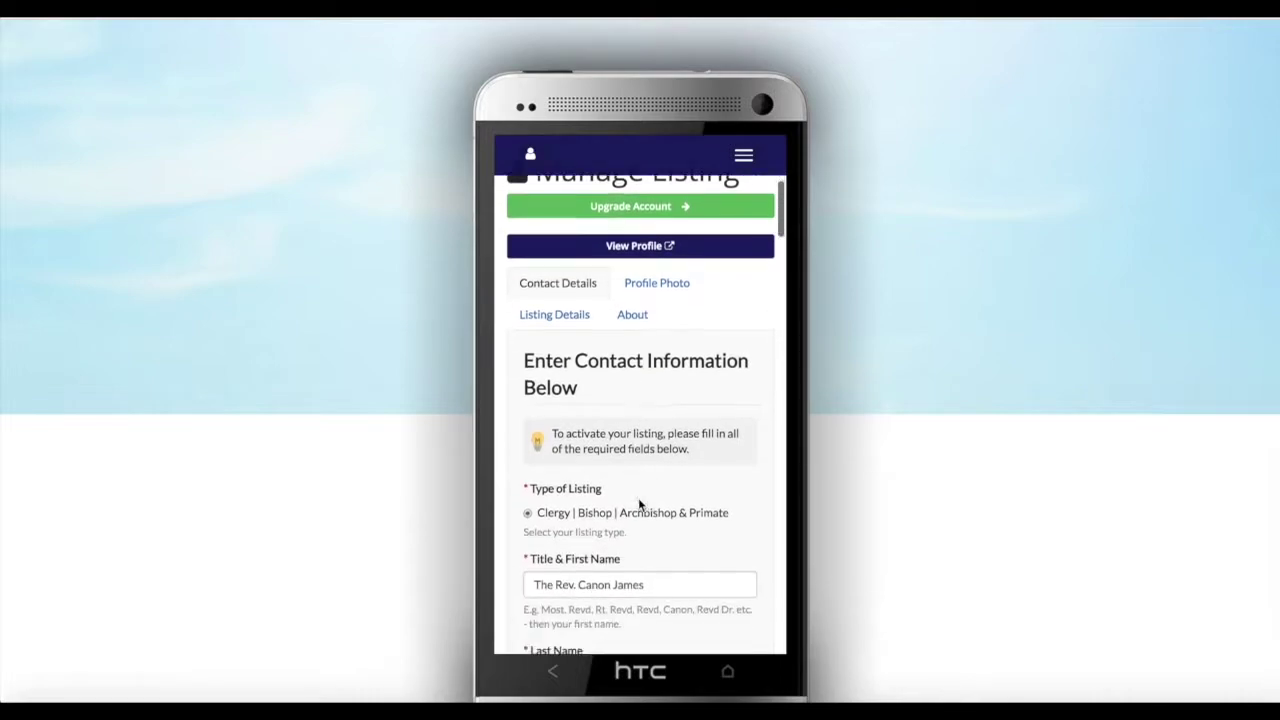
scroll(638, 497, "down", 1)
scroll(621, 548, "down", 1)
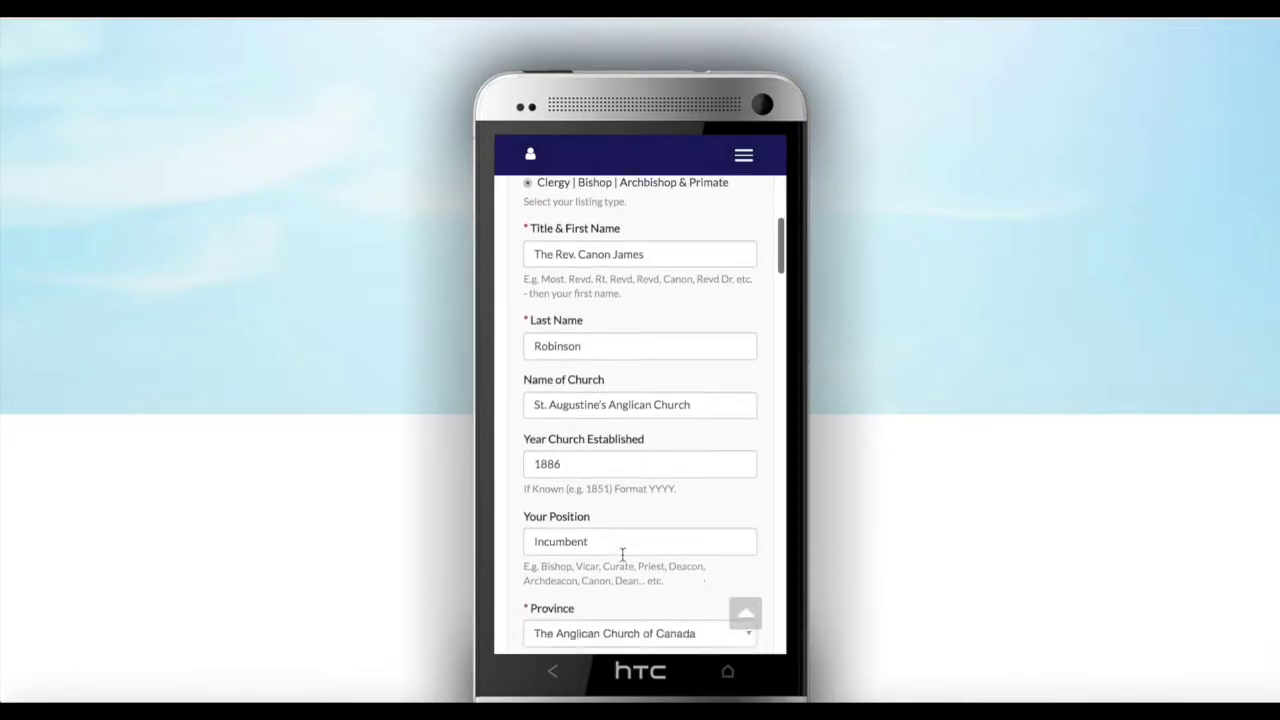
scroll(622, 554, "up", 5)
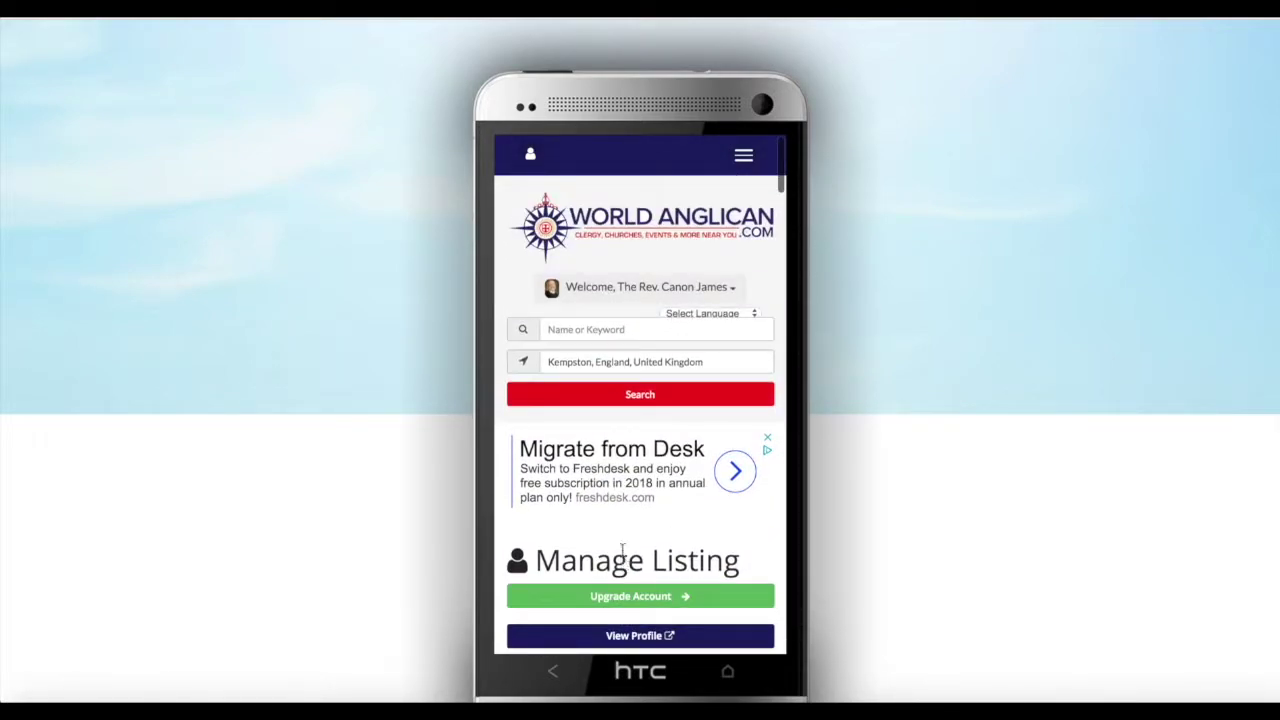
Open the public profile via the Welcome dropdown's View Details and look over its phone number and map
left_click(716, 292)
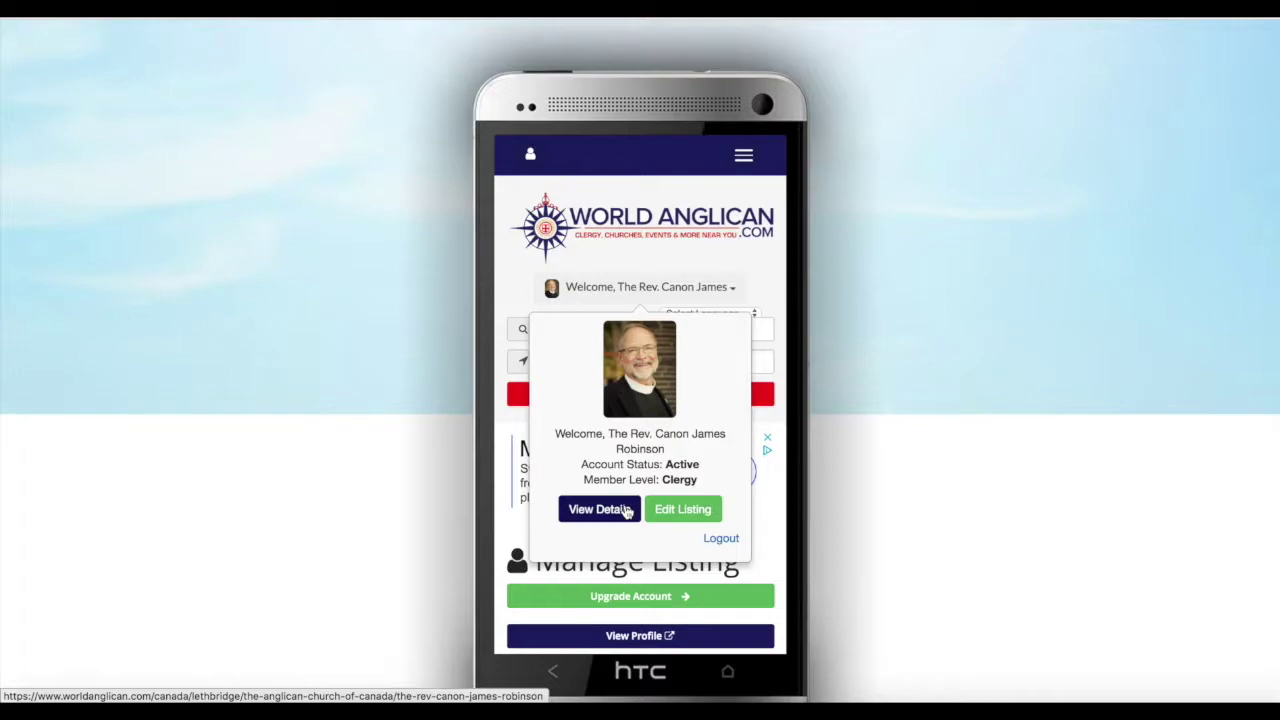
left_click(628, 511)
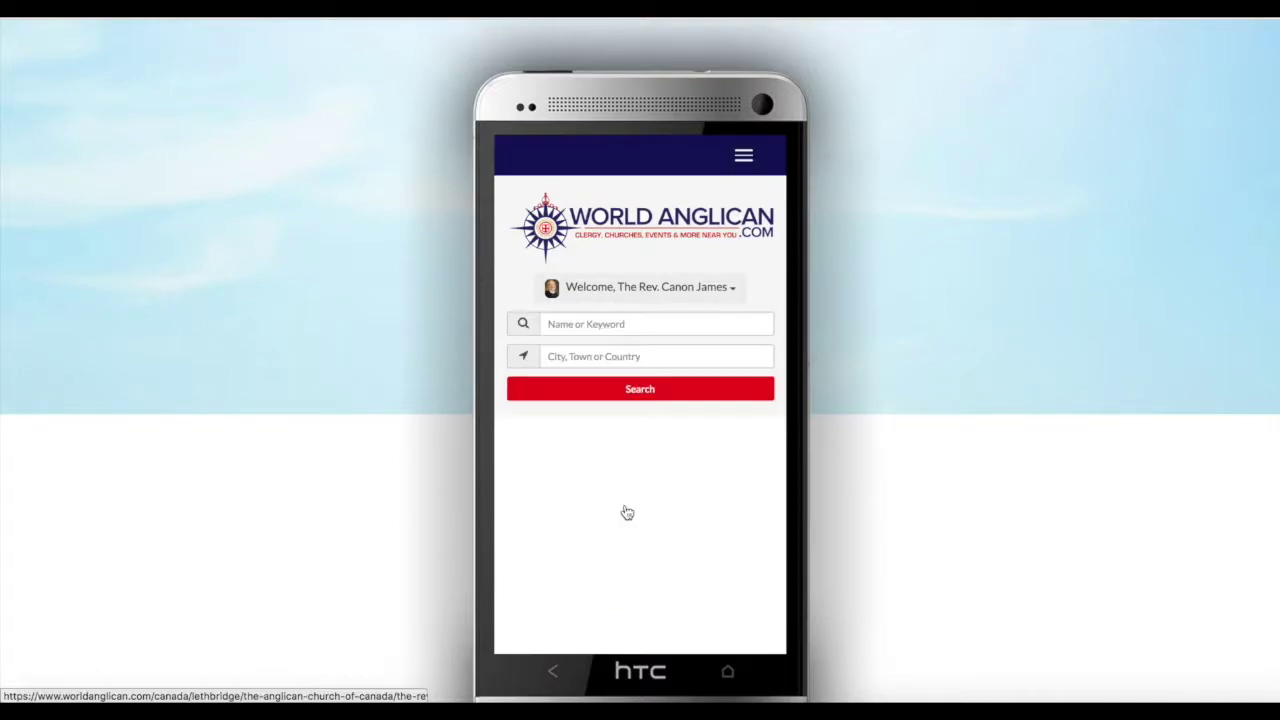
scroll(627, 483, "down", 4)
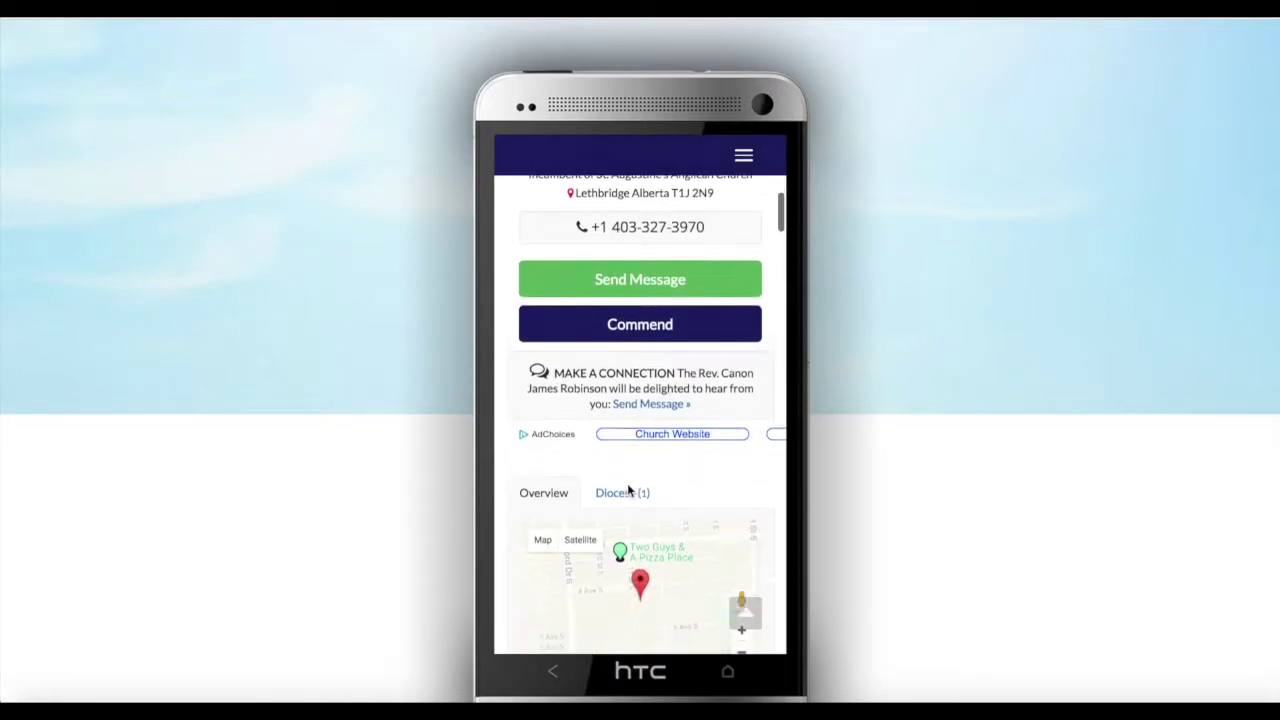
scroll(627, 490, "up", 6)
scroll(627, 490, "up", 2)
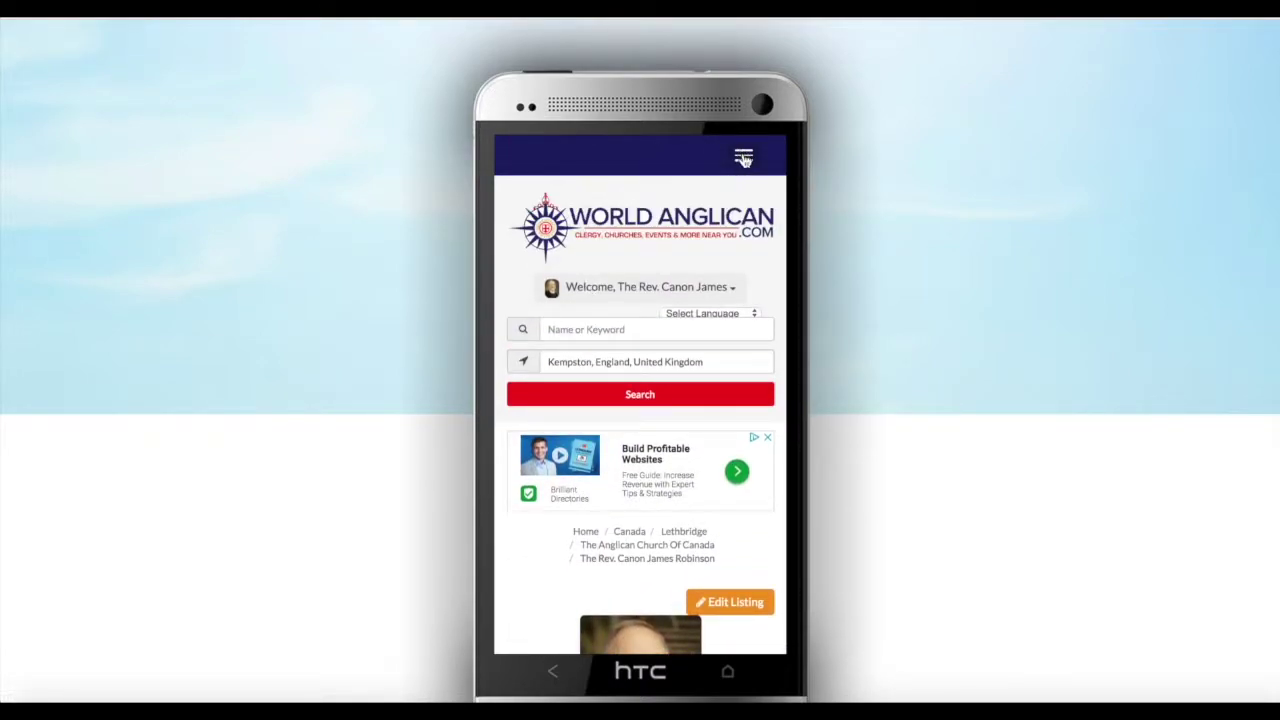
Return to the account Dashboard through the Welcome dropdown
left_click(716, 289)
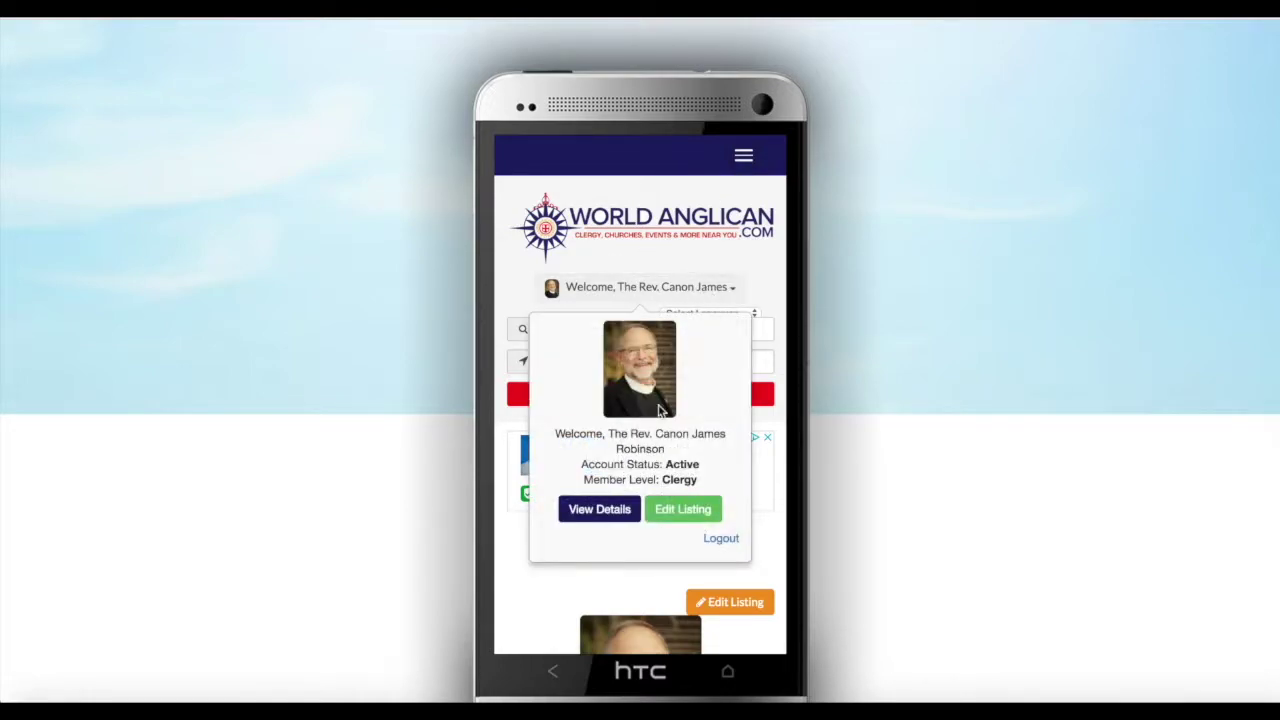
left_click(691, 508)
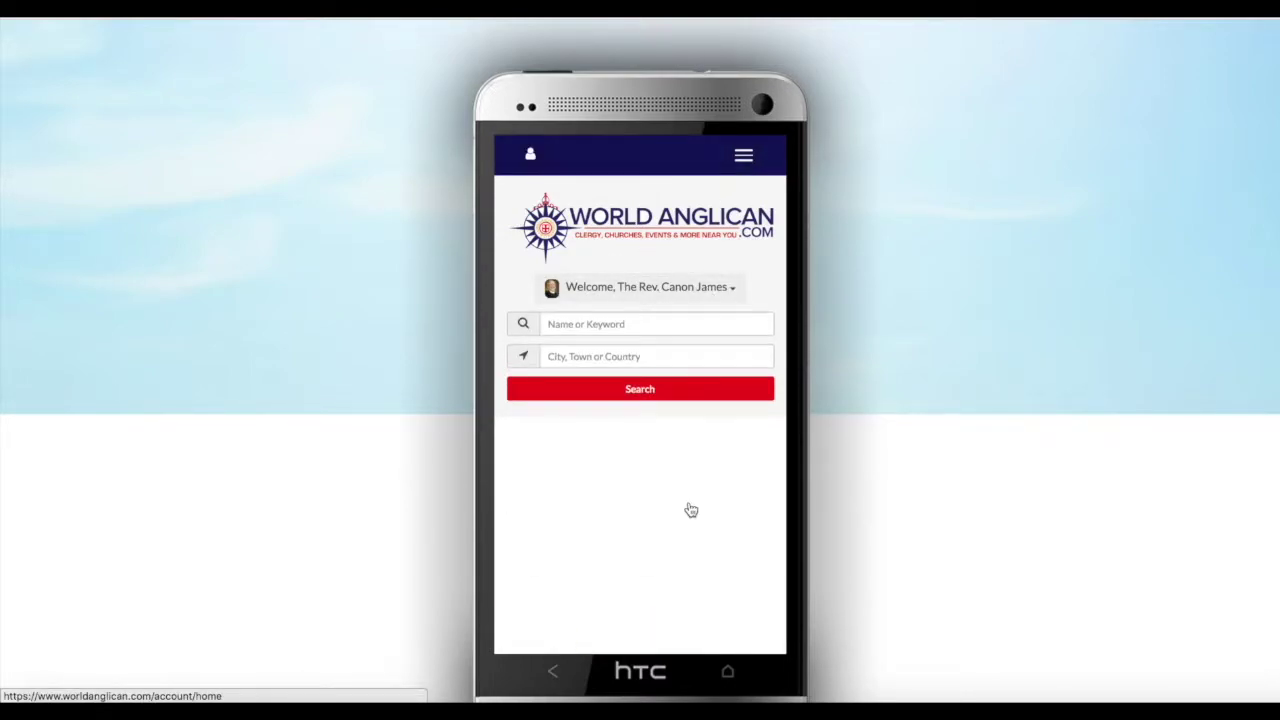
scroll(629, 503, "down", 4)
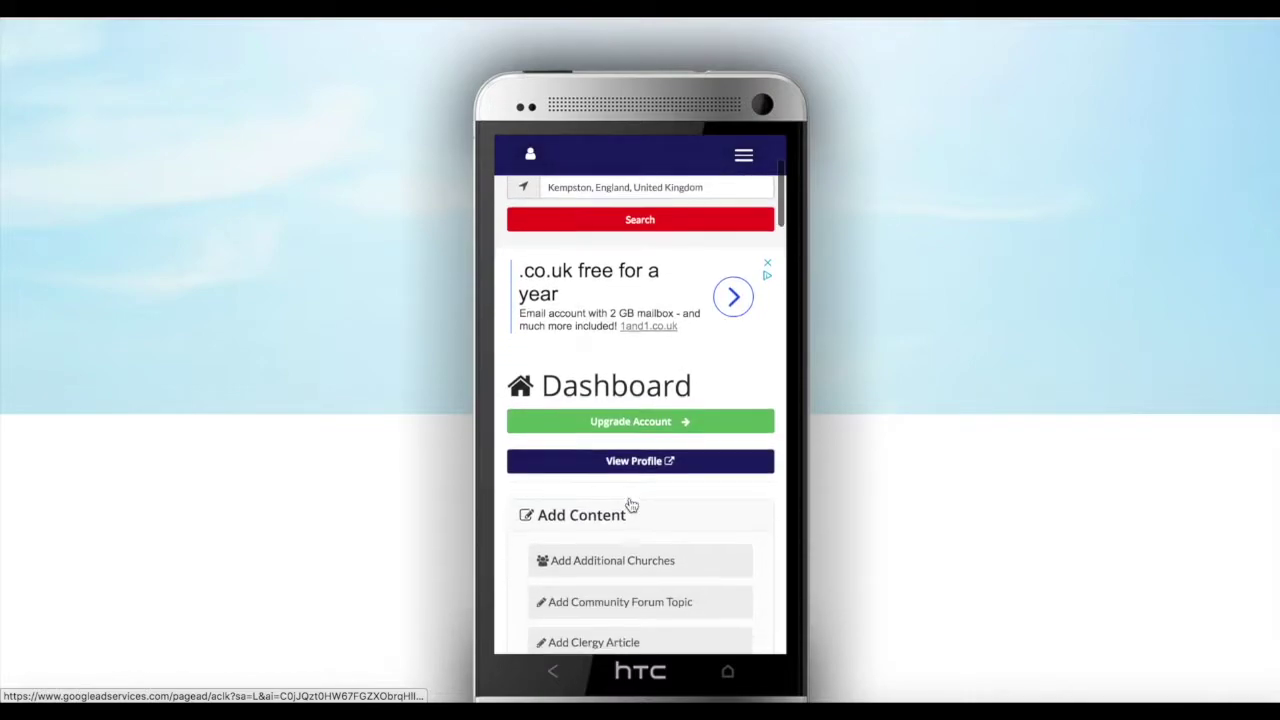
Scroll down to the Manage Account options and open the listing's About section
scroll(629, 503, "down", 6)
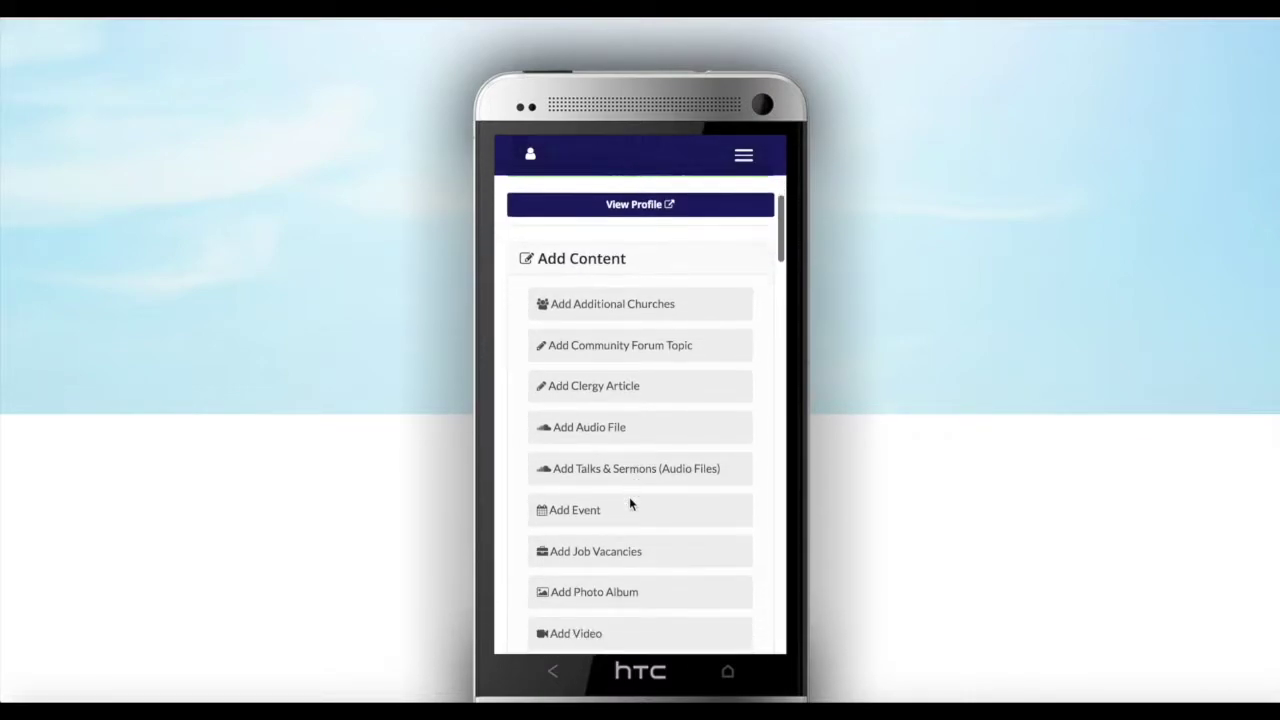
scroll(629, 503, "down", 6)
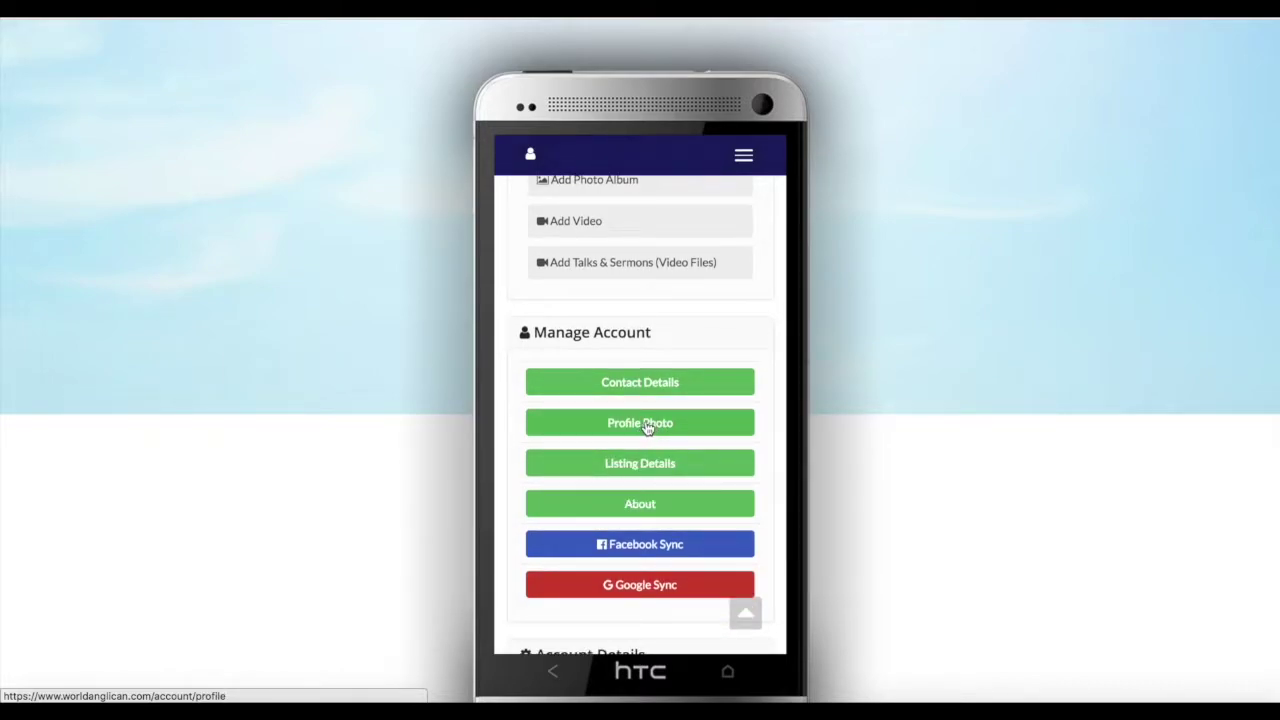
scroll(647, 427, "down", 2)
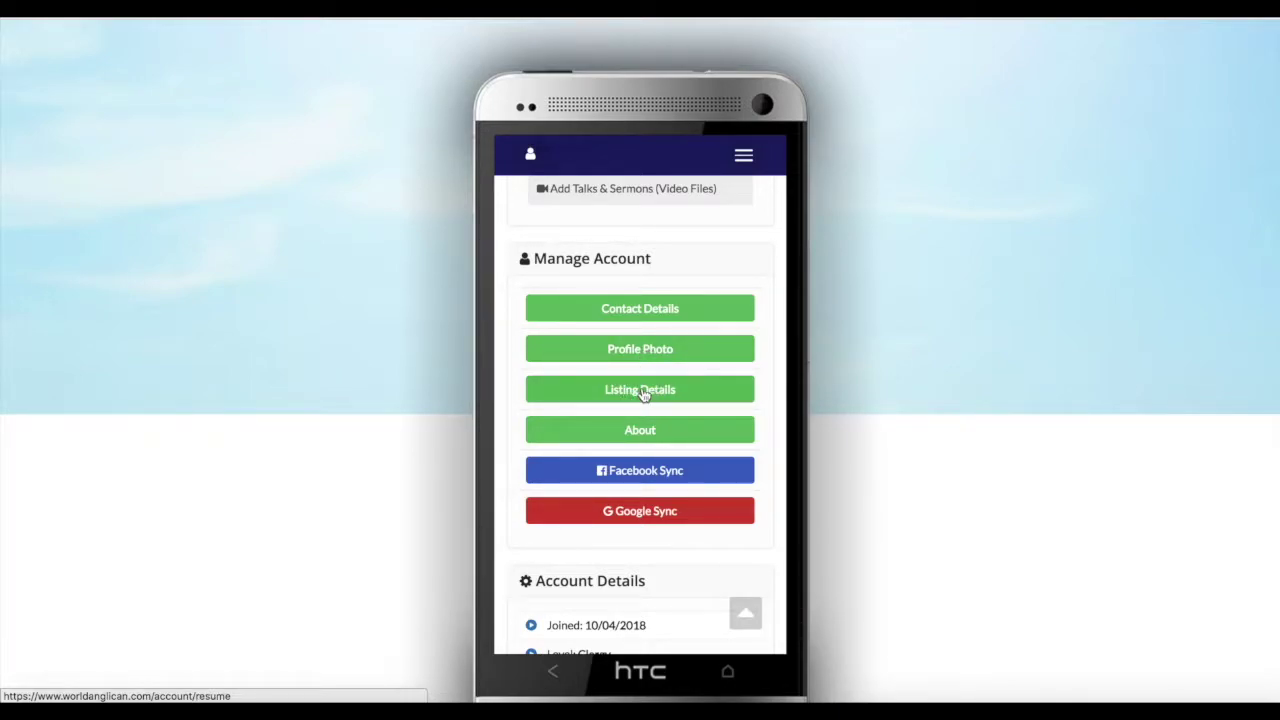
scroll(644, 395, "down", 1)
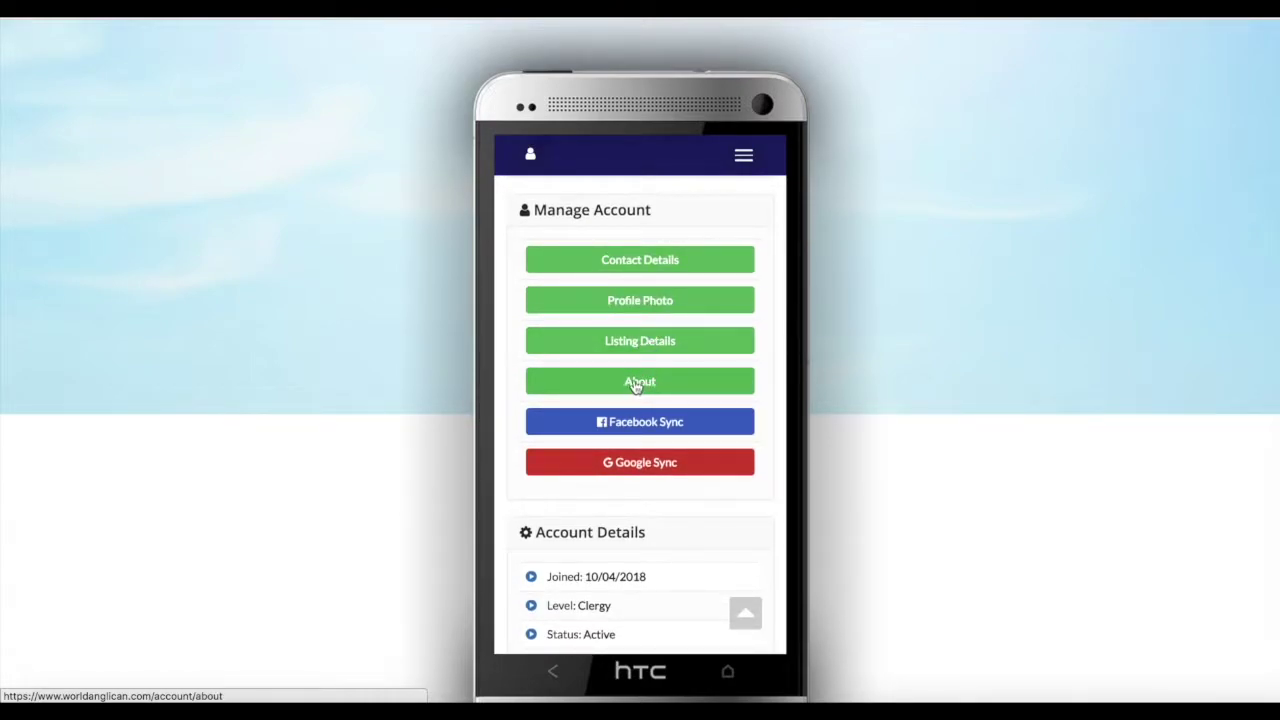
left_click_drag(642, 386, 644, 348)
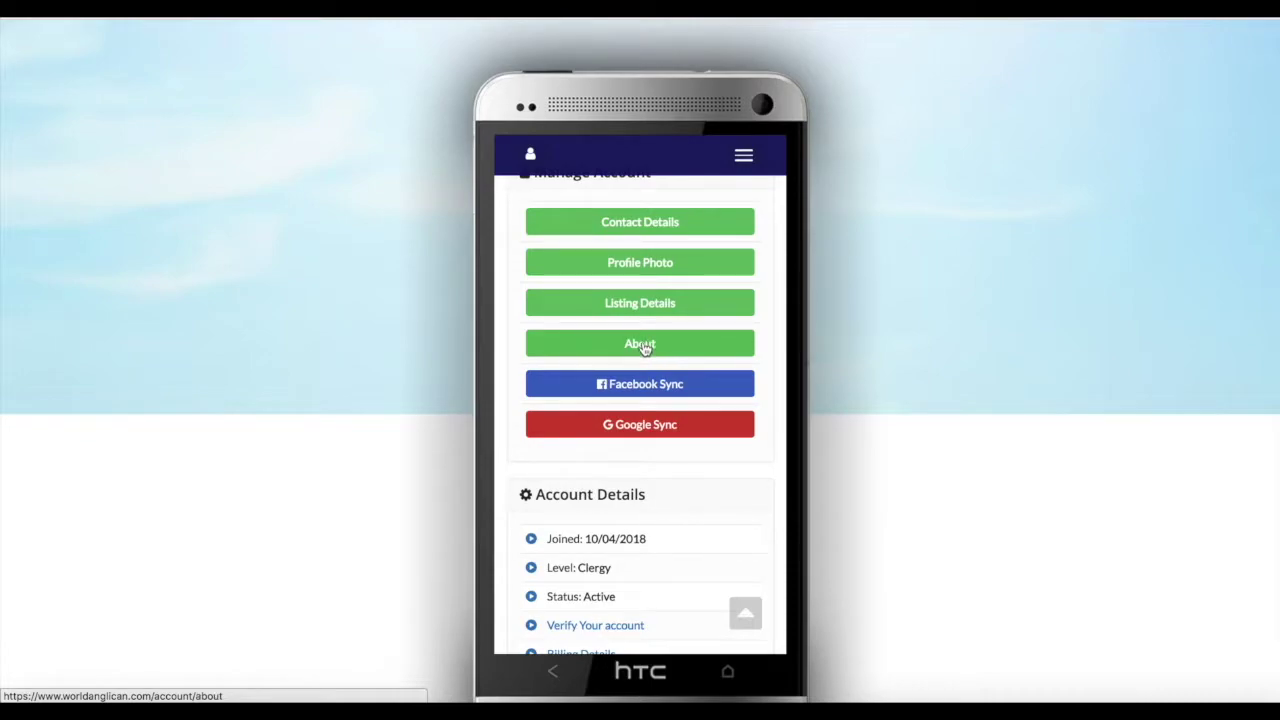
left_click(642, 344)
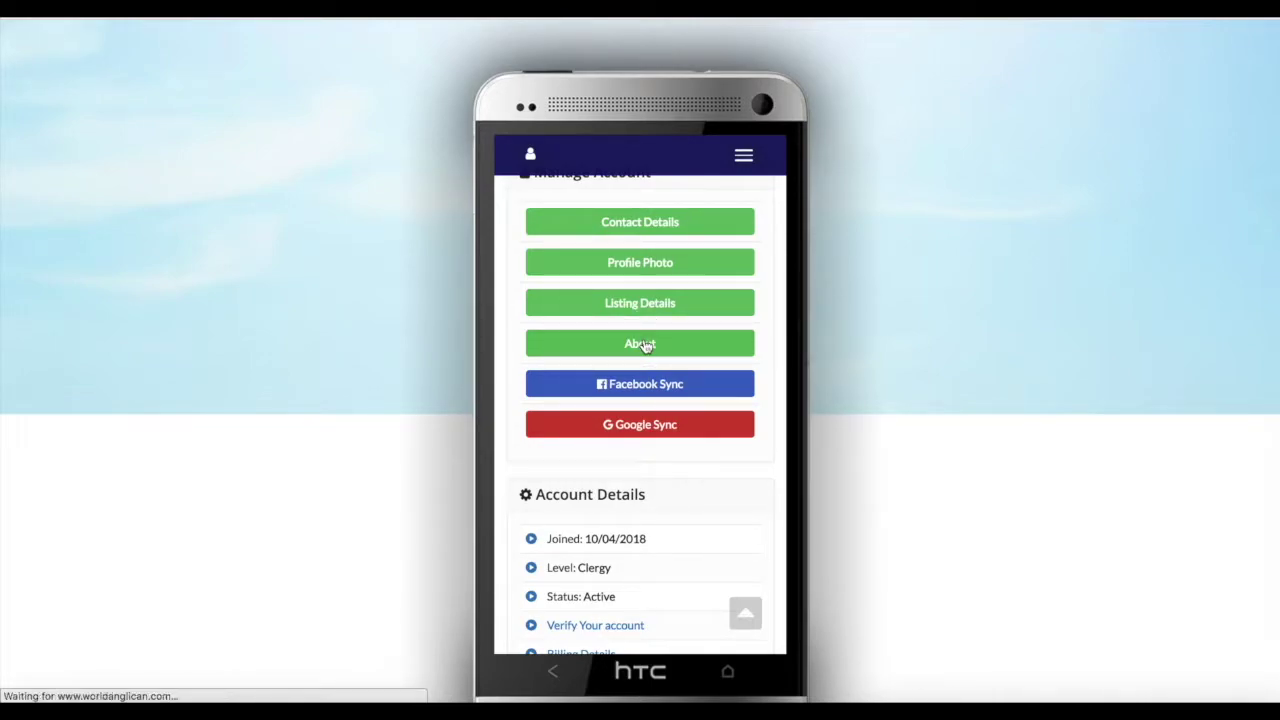
scroll(652, 440, "down", 10)
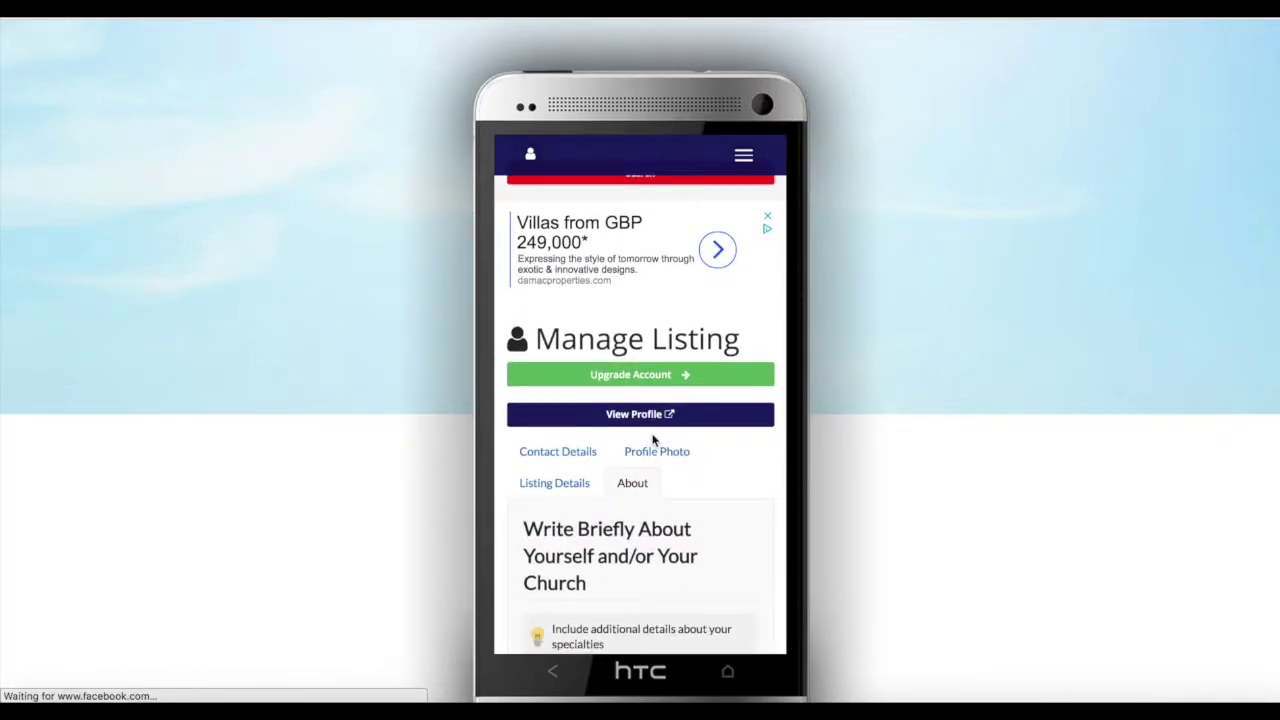
scroll(652, 440, "down", 3)
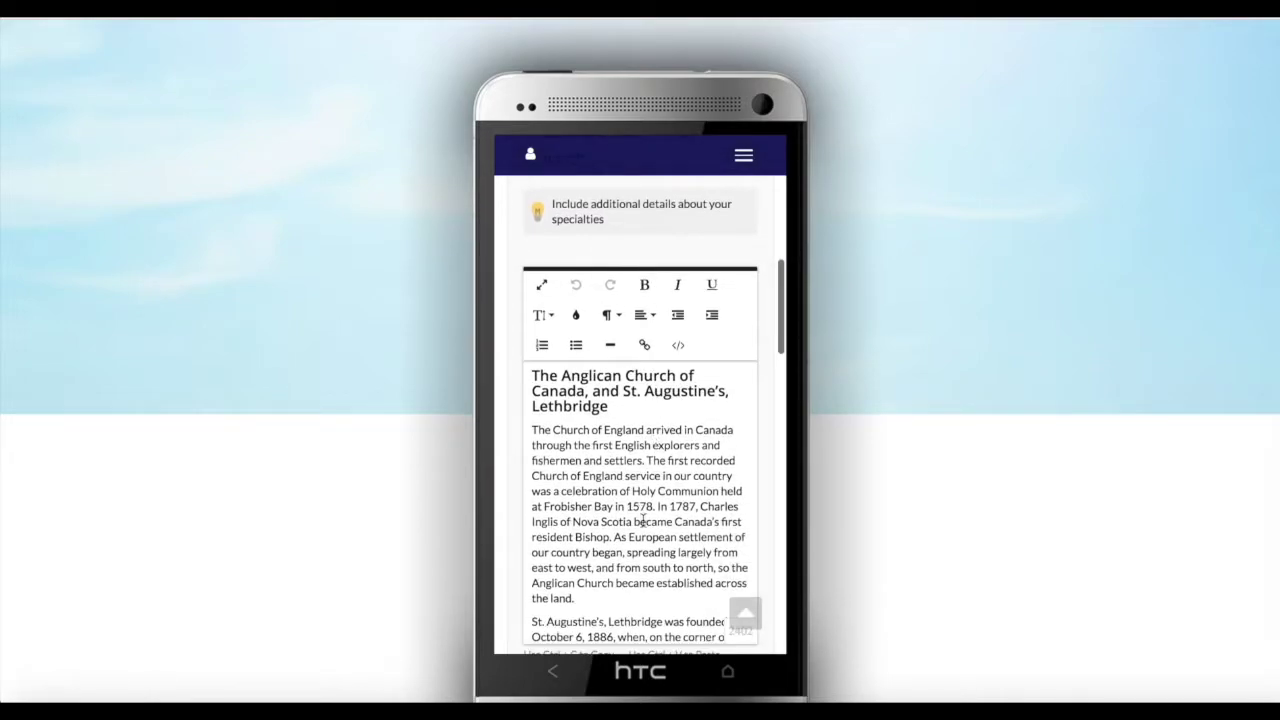
scroll(643, 519, "down", 3)
scroll(643, 519, "up", 1)
scroll(643, 519, "up", 3)
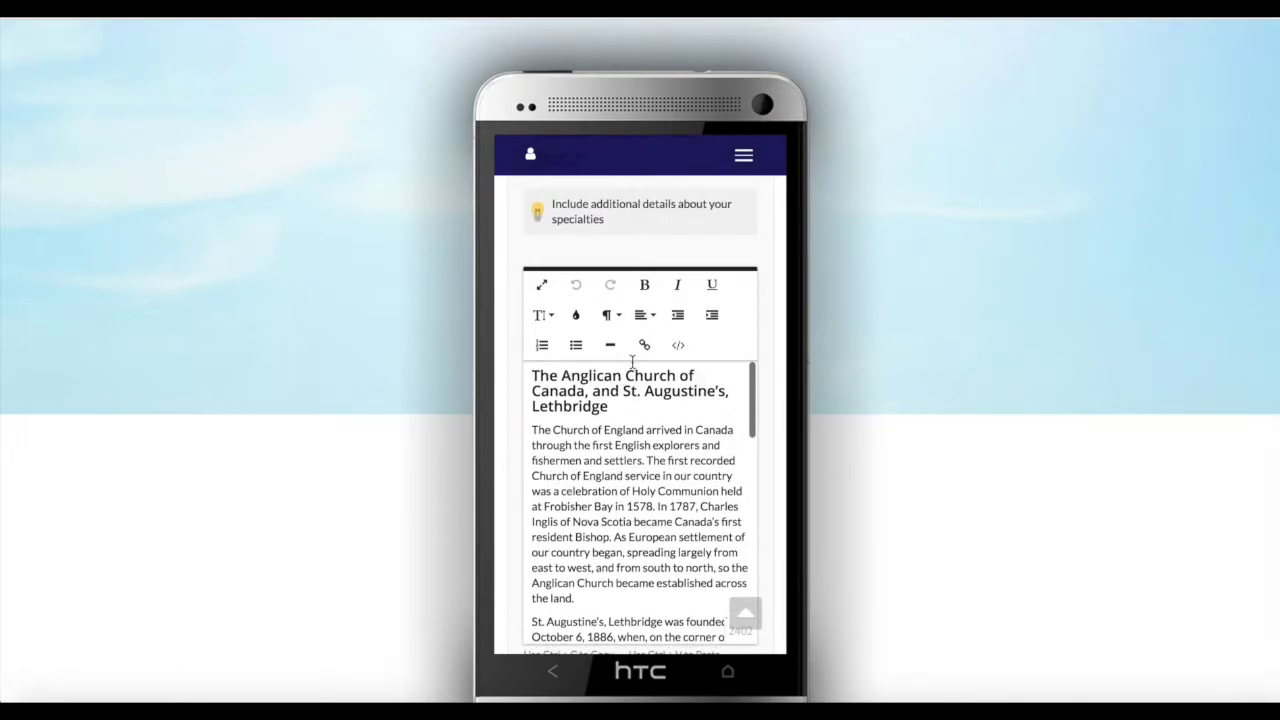
scroll(655, 240, "up", 5)
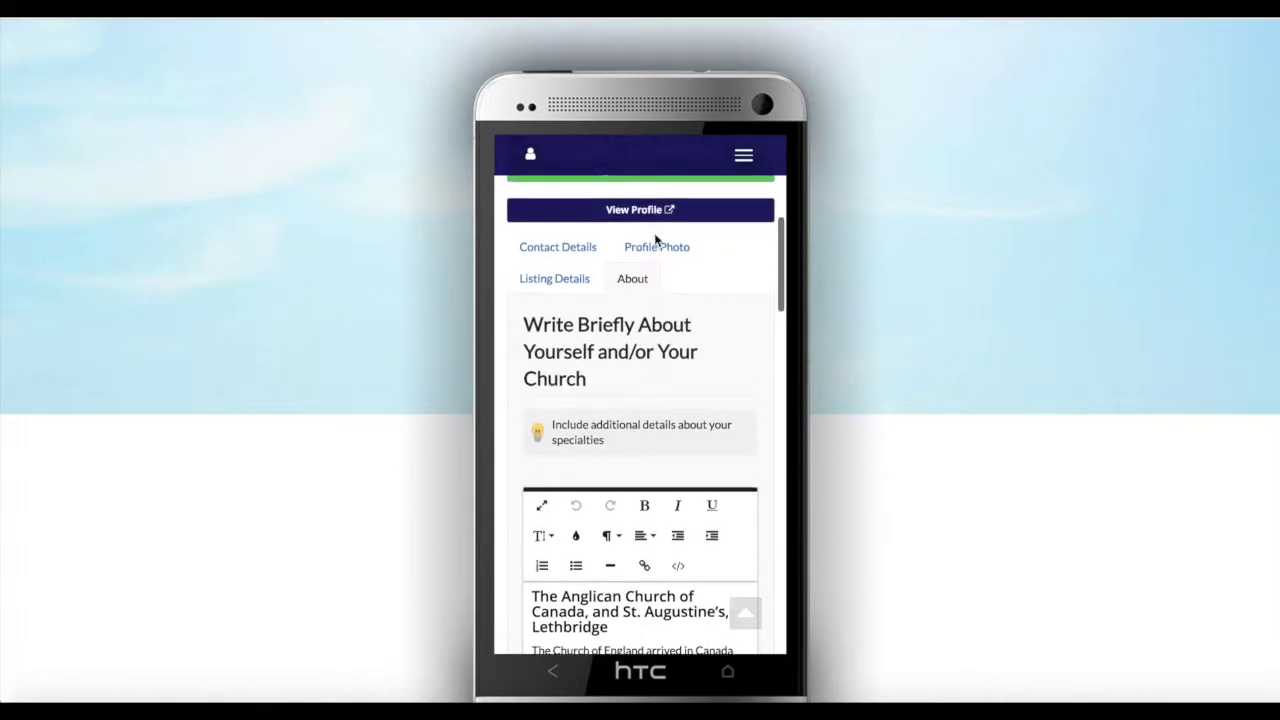
scroll(655, 240, "up", 3)
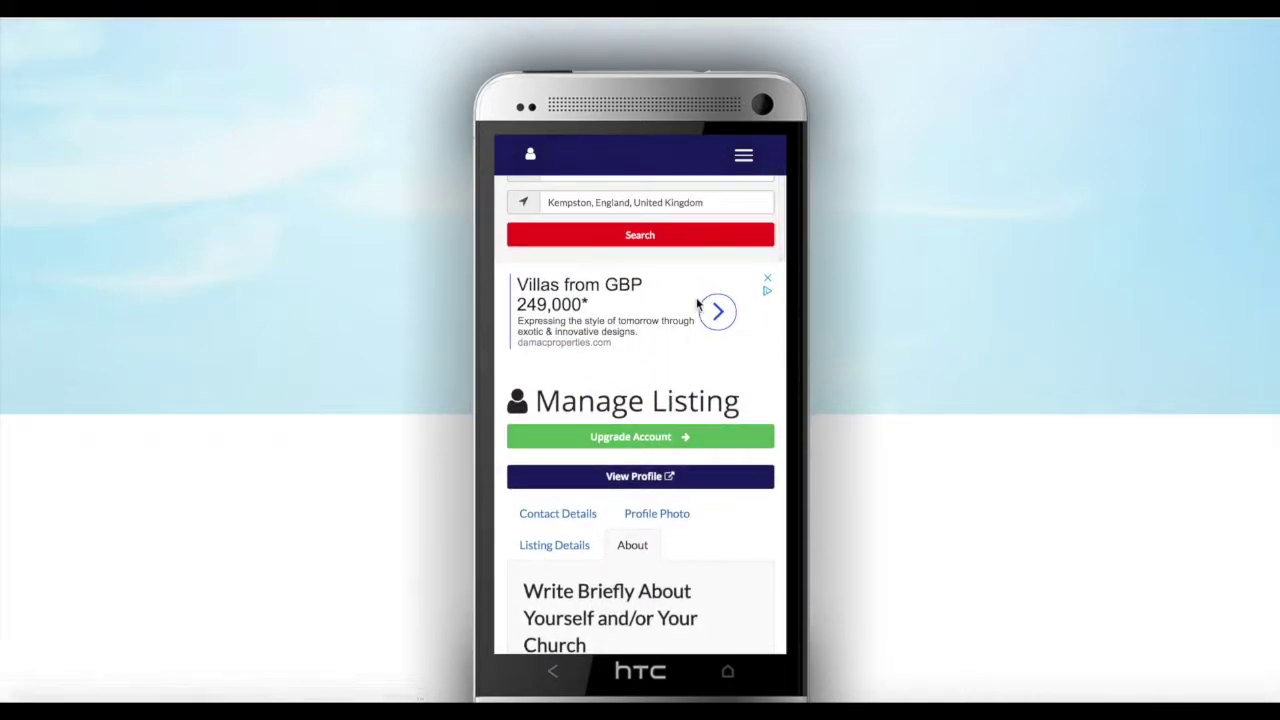
scroll(700, 300, "up", 3)
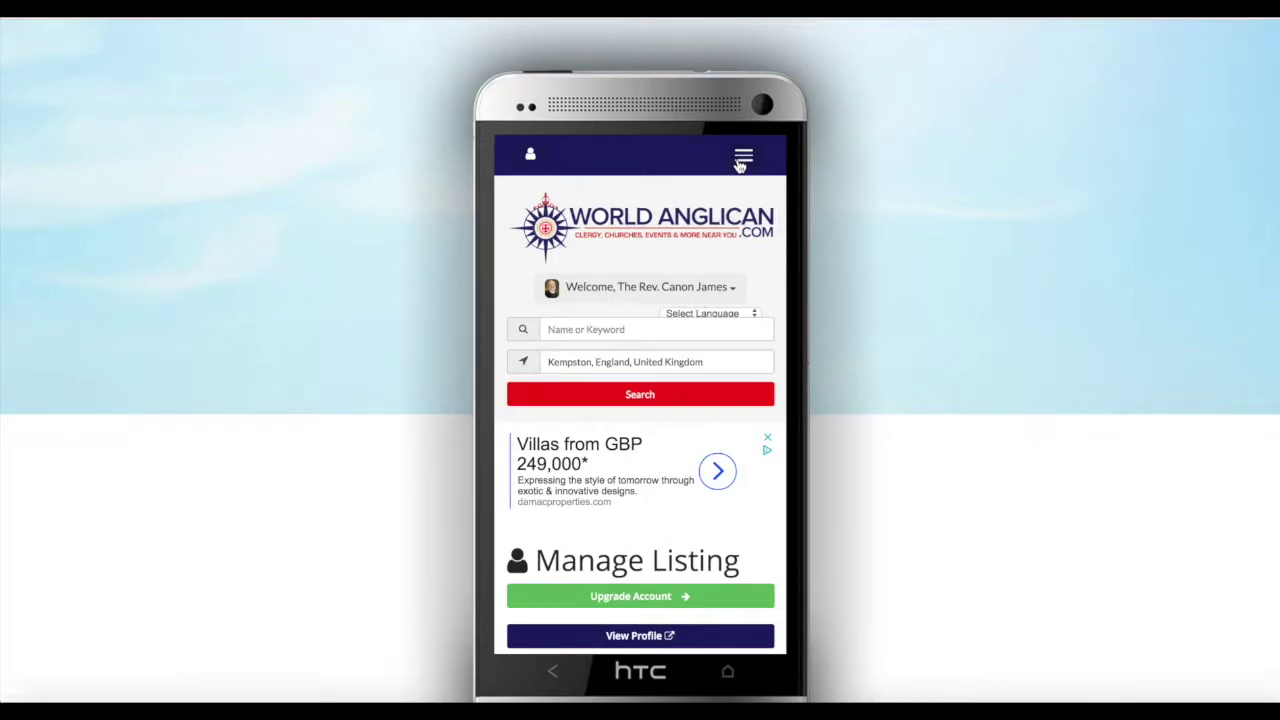
Reach the Dashboard from the user panel, review Add Content, and open the full public profile listing
left_click(521, 160)
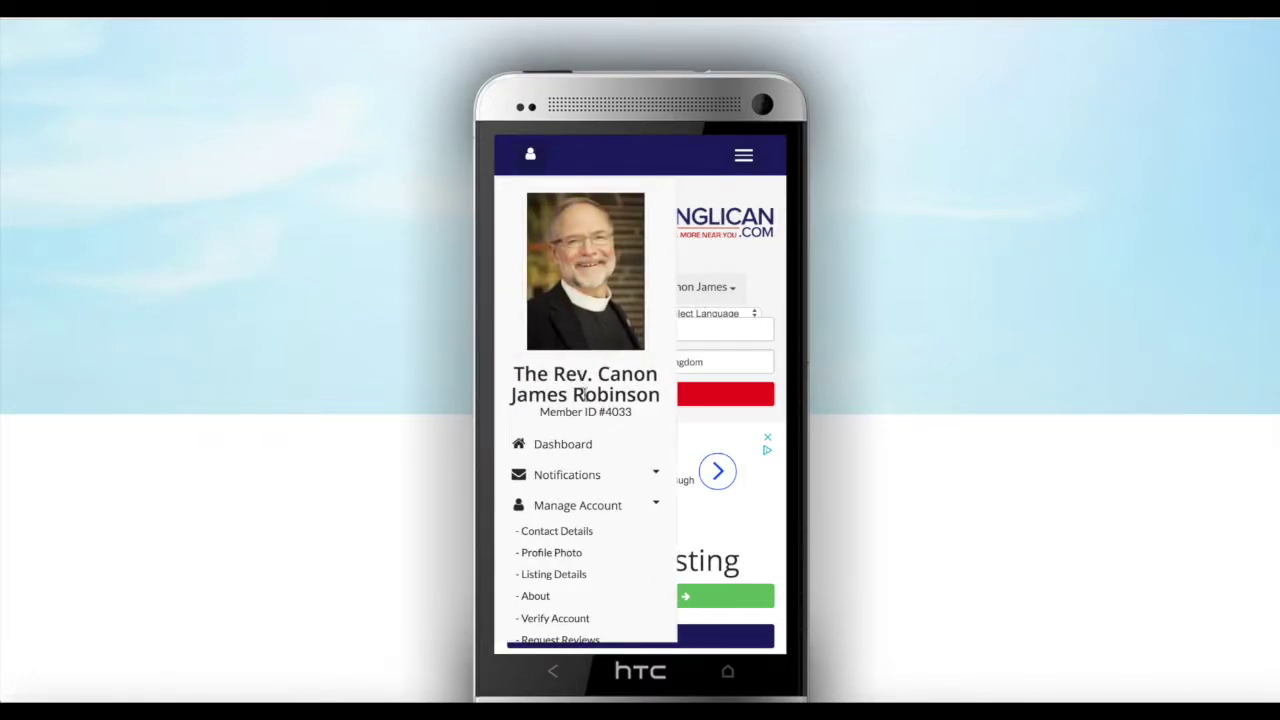
left_click(564, 446)
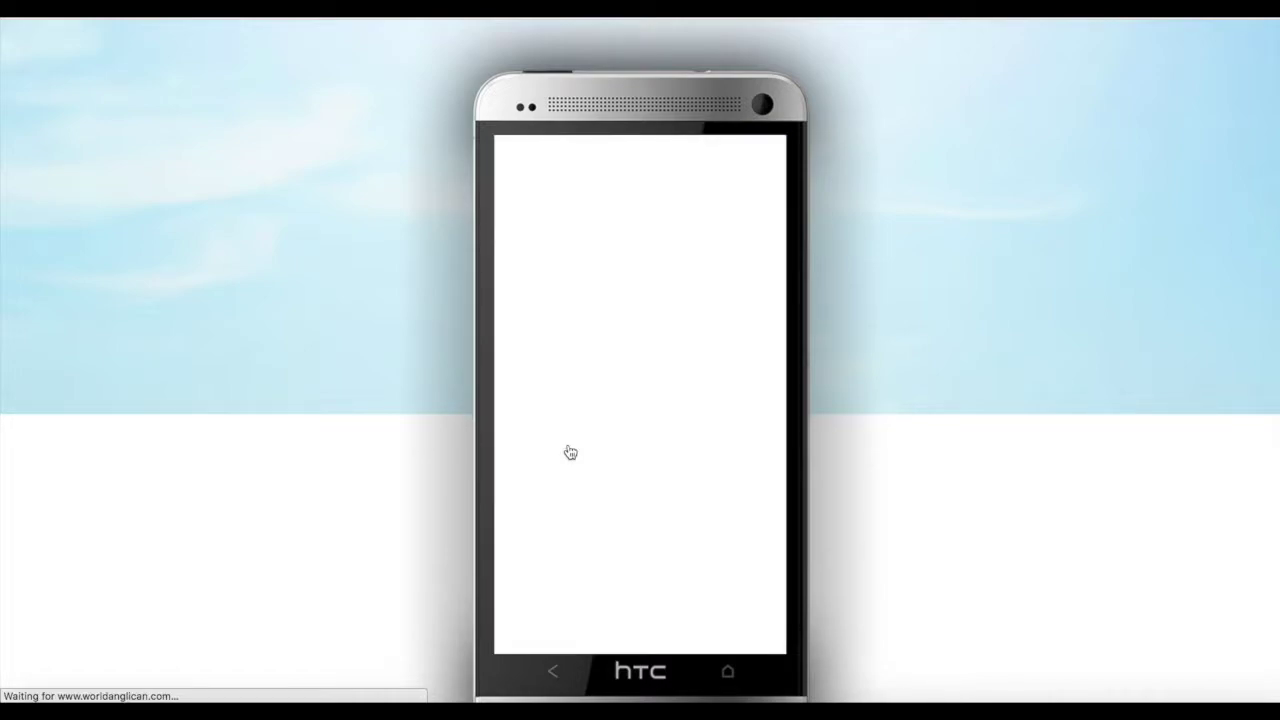
scroll(614, 451, "down", 5)
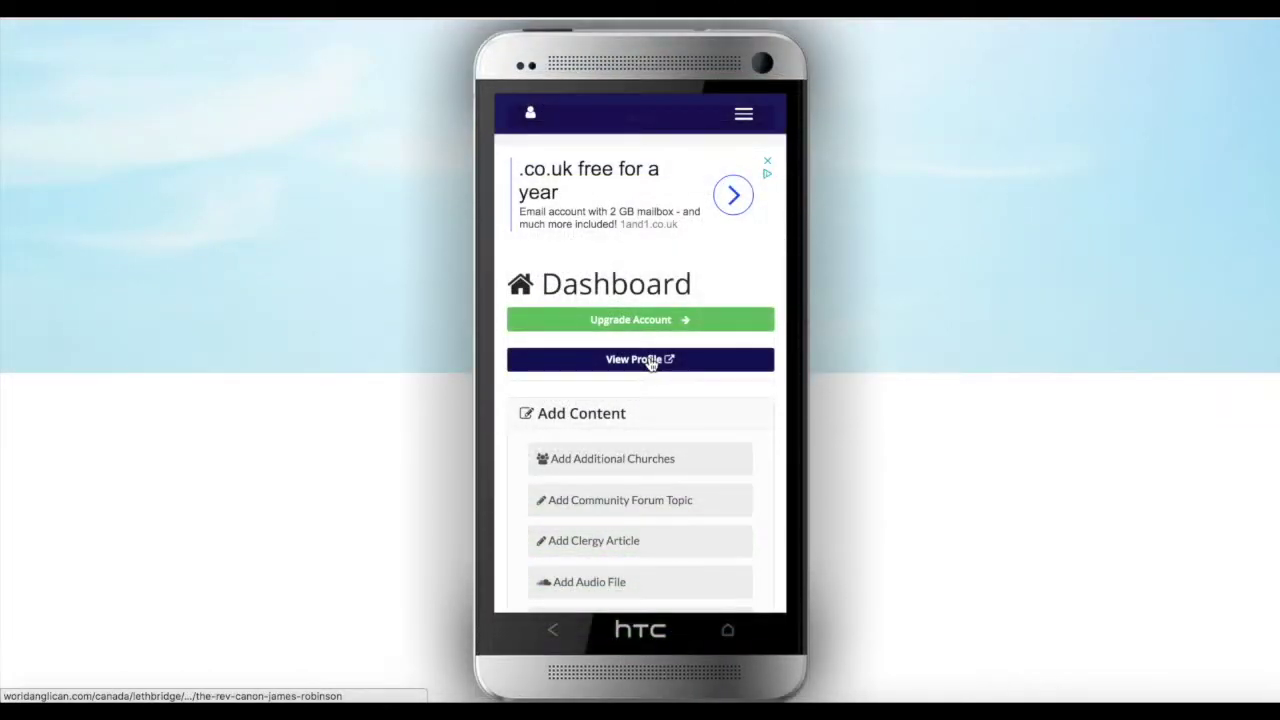
scroll(651, 363, "down", 2)
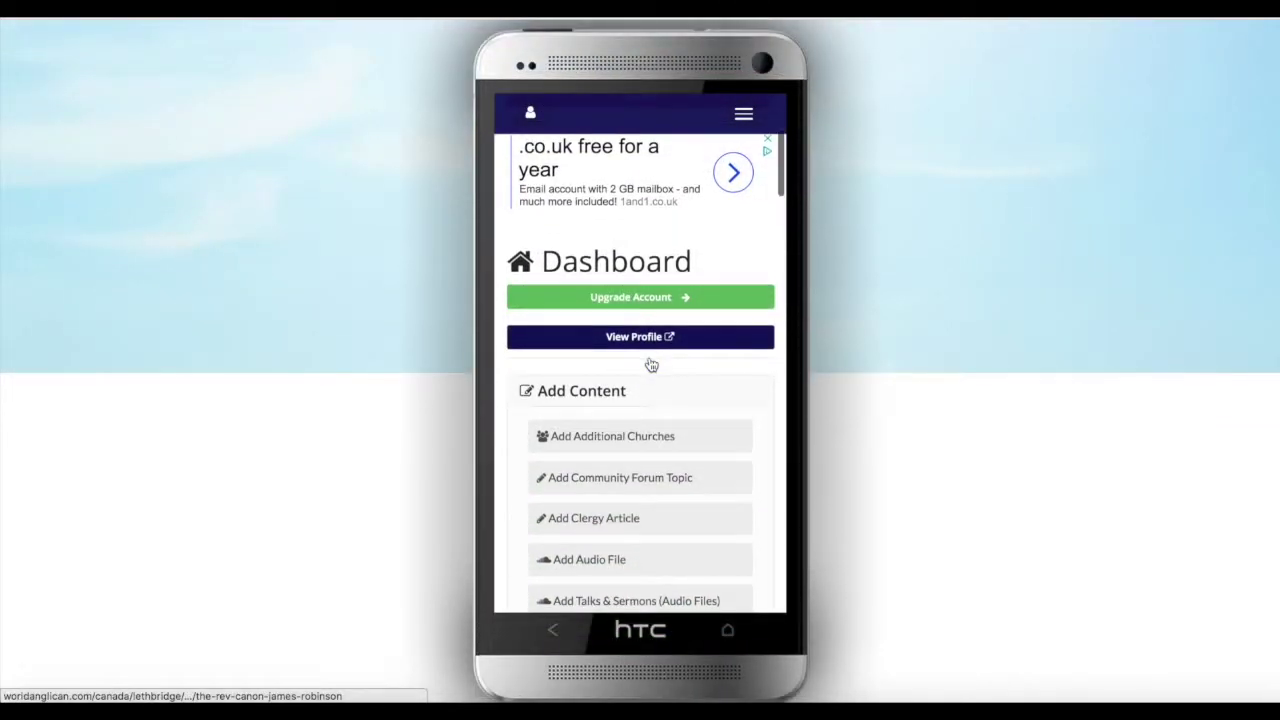
scroll(651, 363, "down", 2)
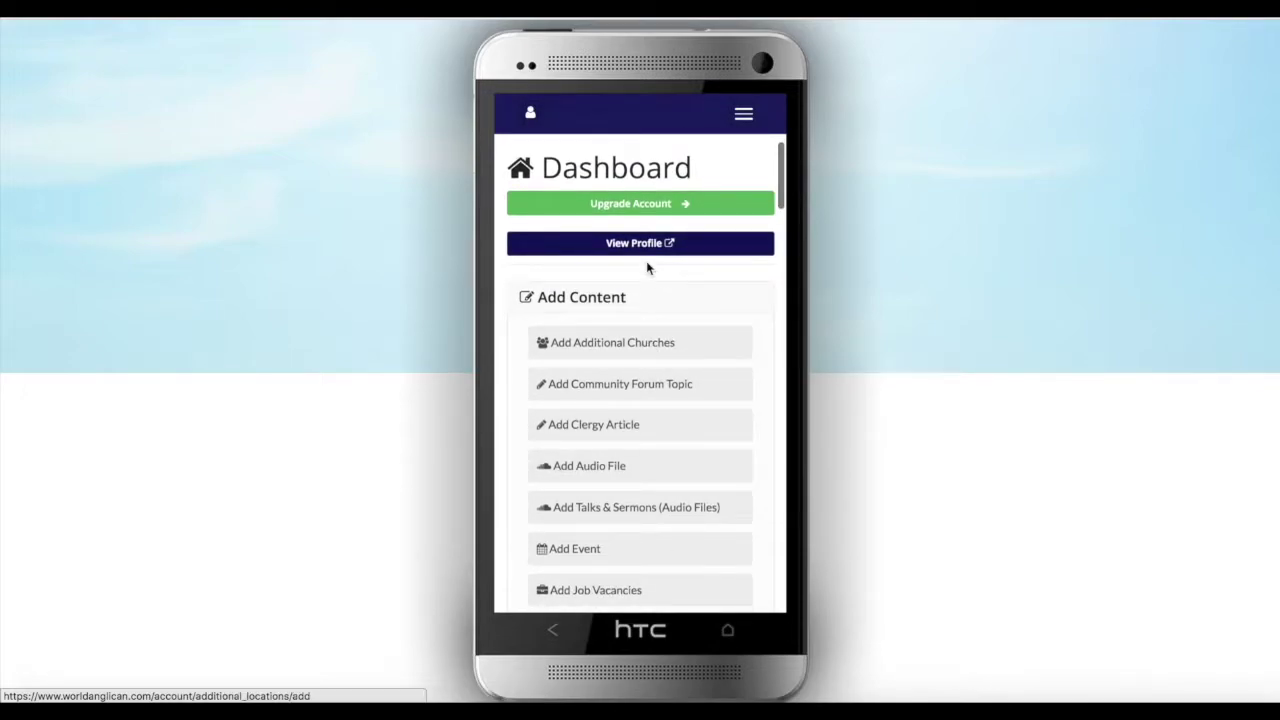
scroll(648, 253, "up", 4)
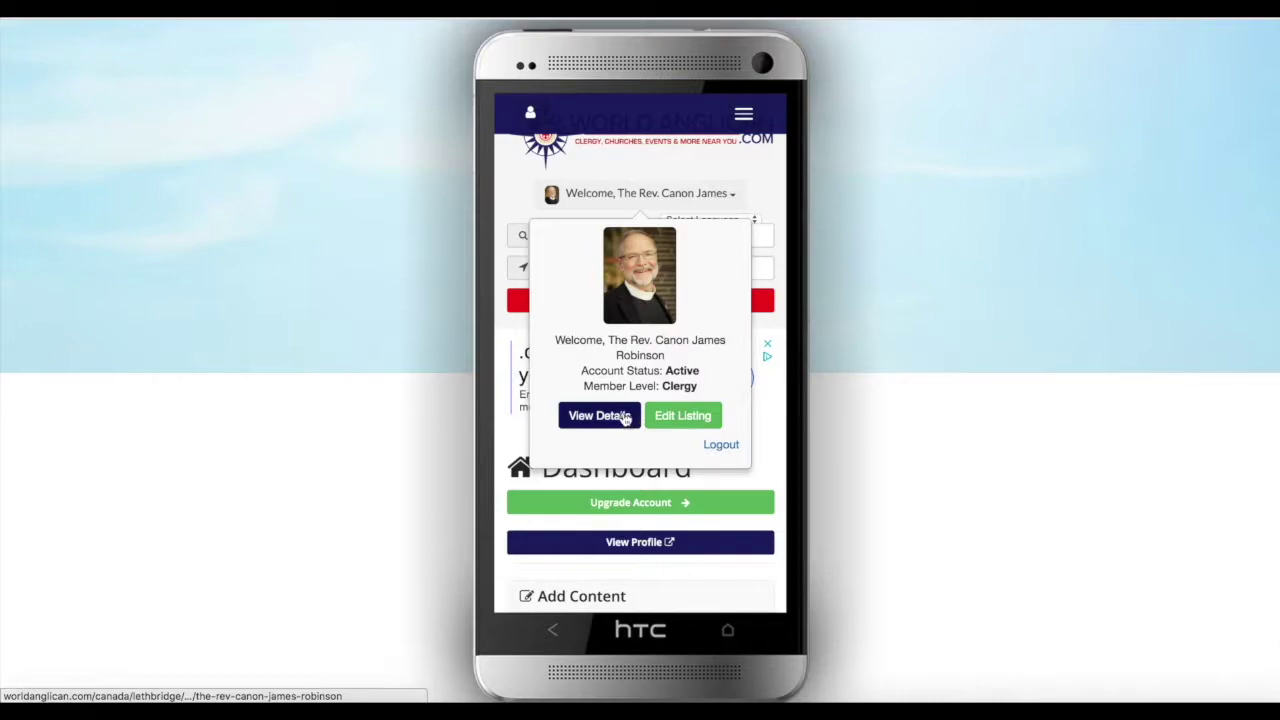
left_click(622, 418)
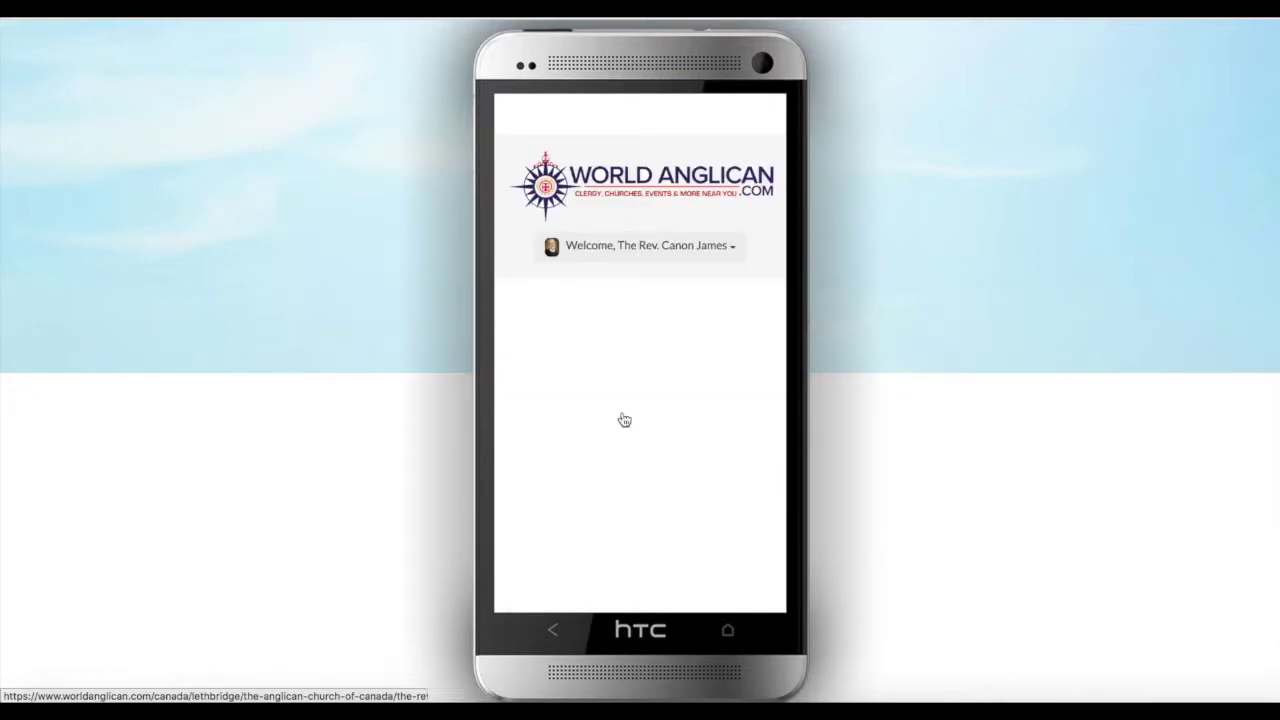
Check the profile's Diocese (1) tab, then switch back to the Overview with the map
scroll(624, 418, "down", 5)
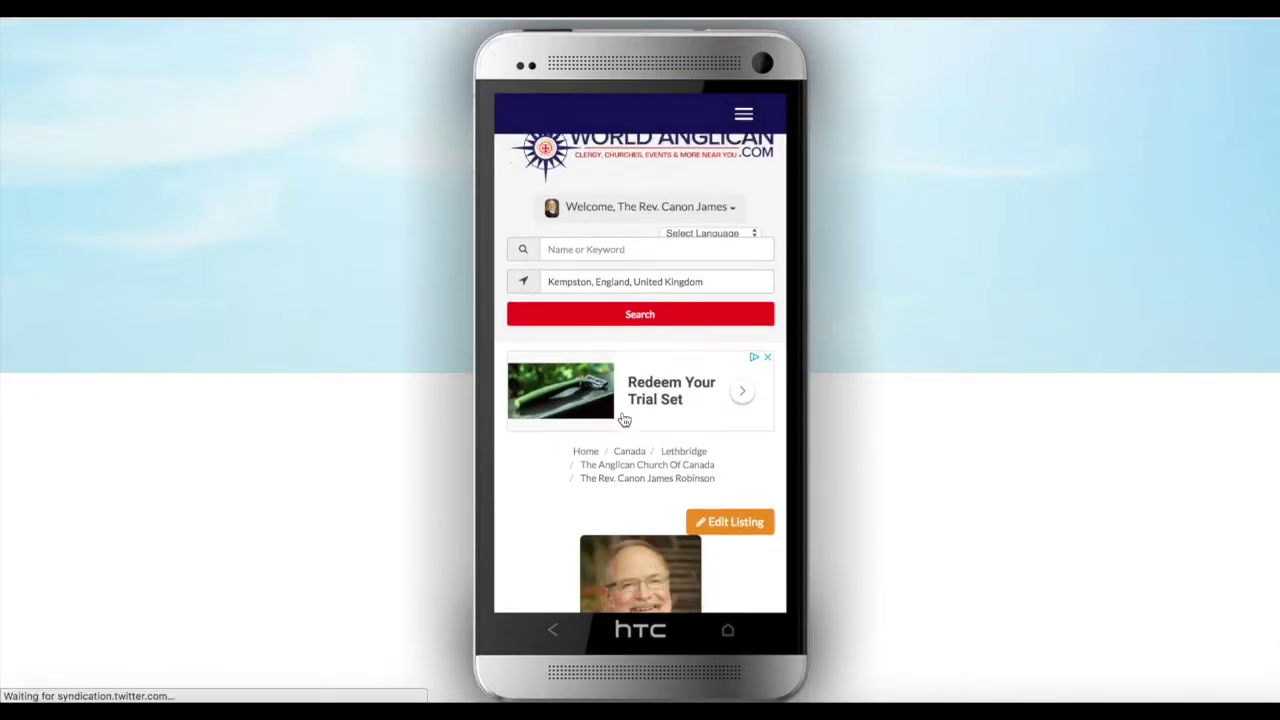
scroll(620, 411, "down", 3)
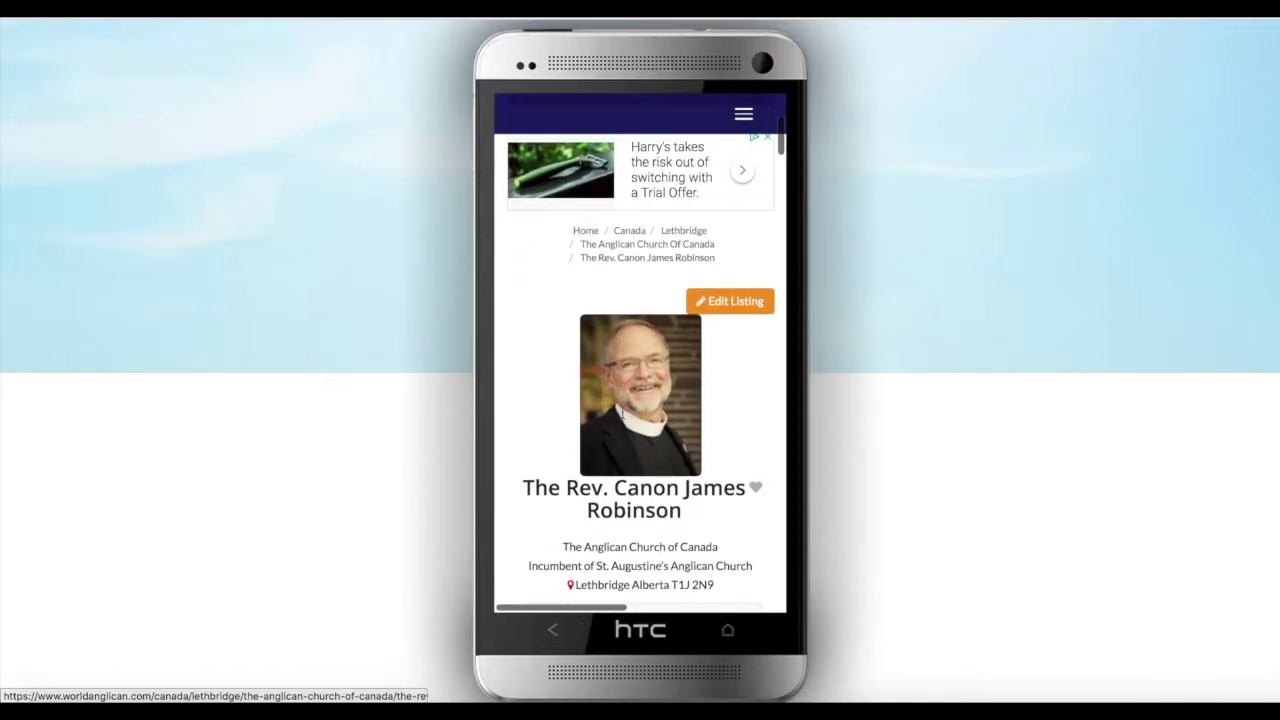
scroll(622, 411, "down", 3)
scroll(622, 411, "down", 5)
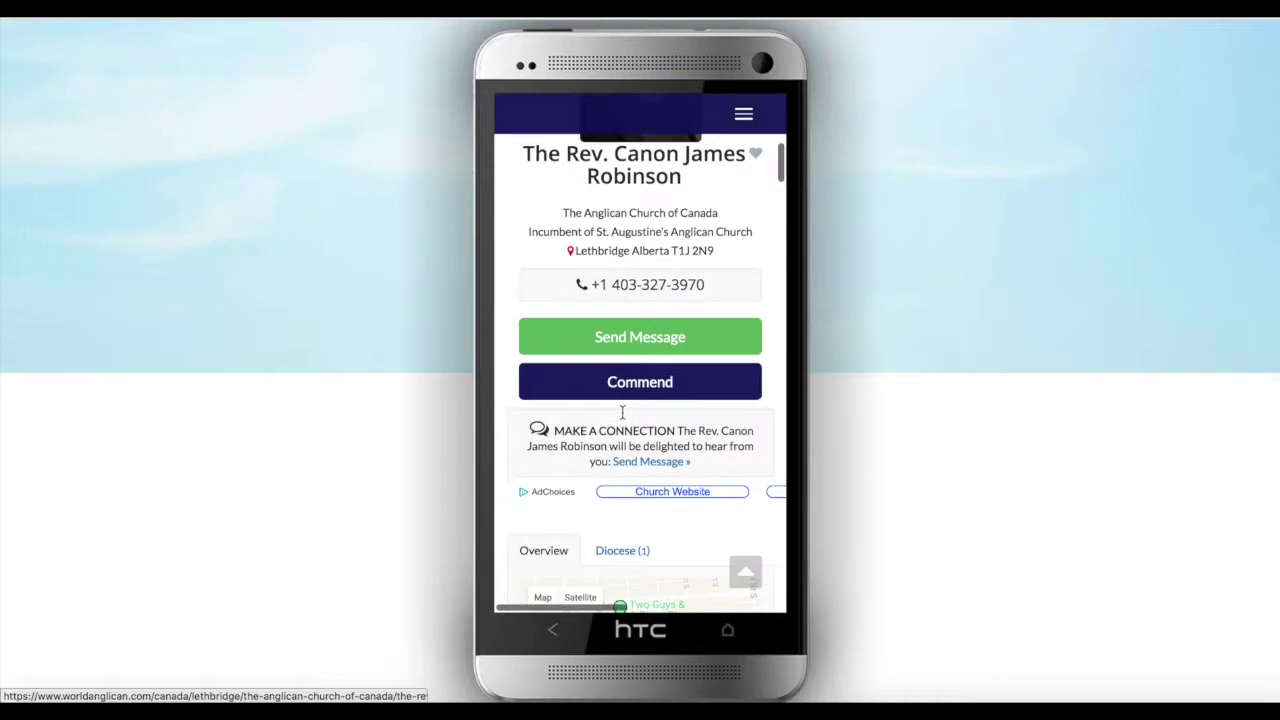
scroll(621, 410, "down", 2)
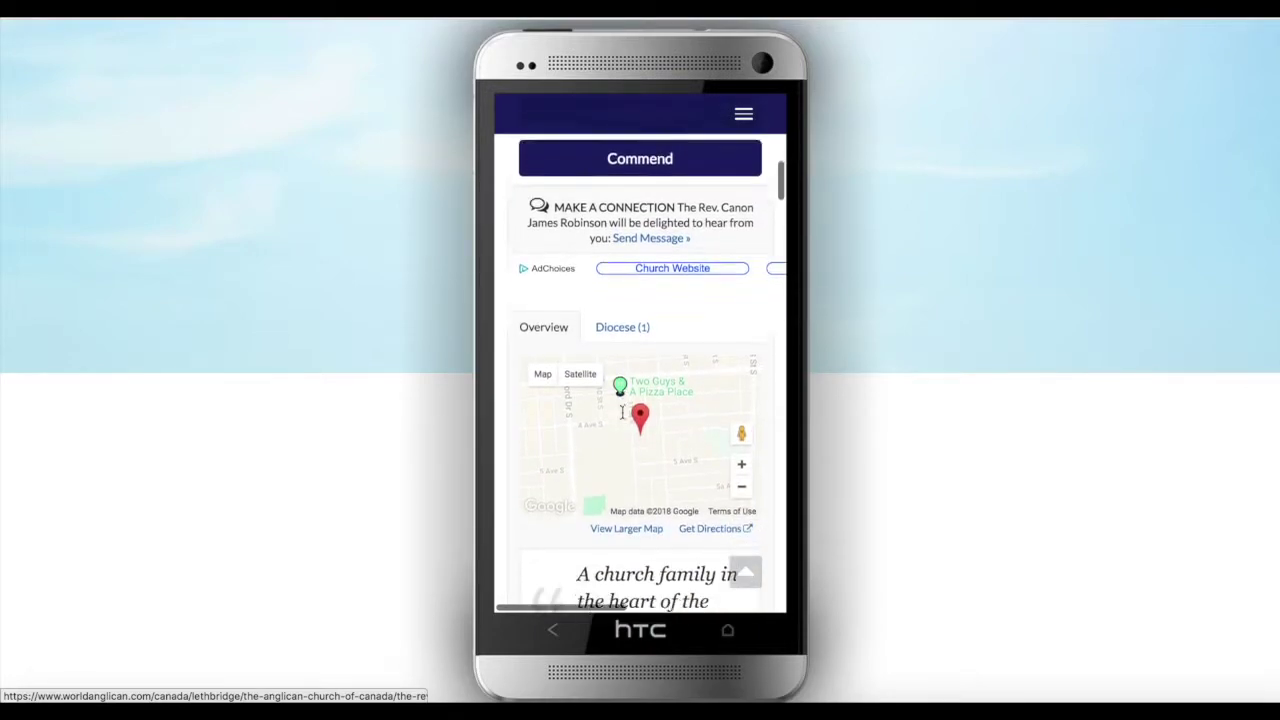
left_click(622, 268)
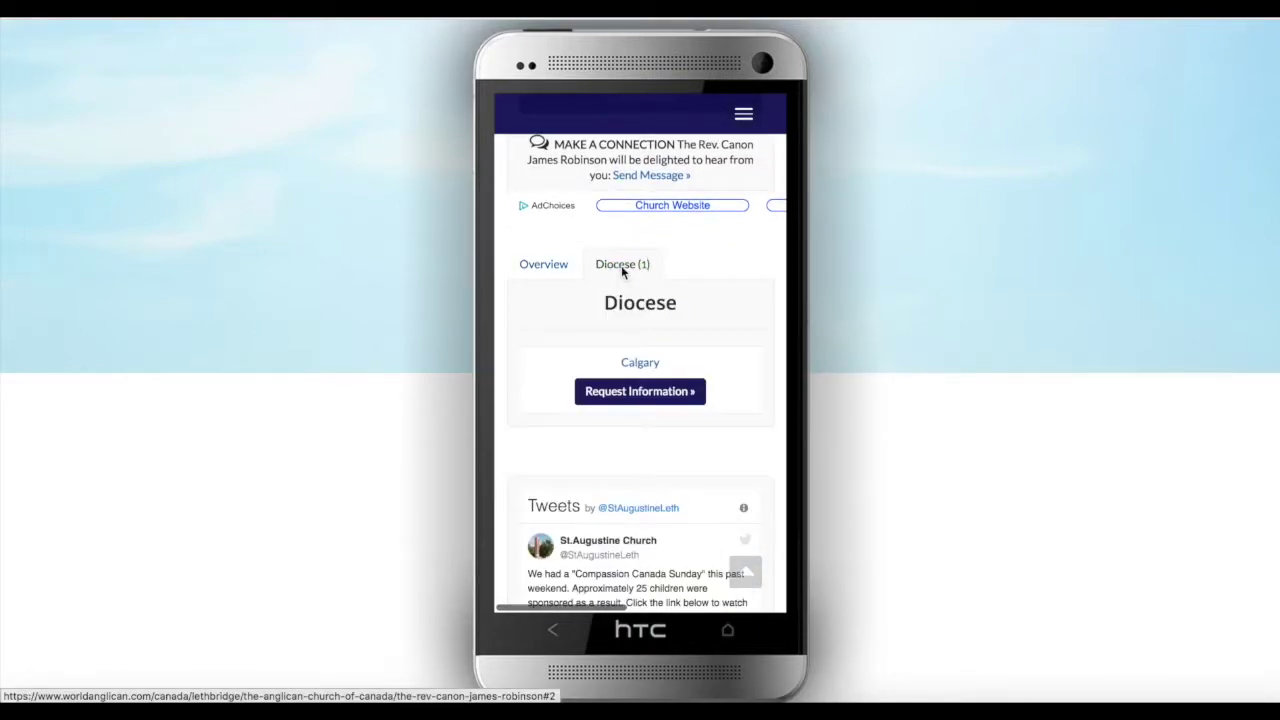
left_click(549, 265)
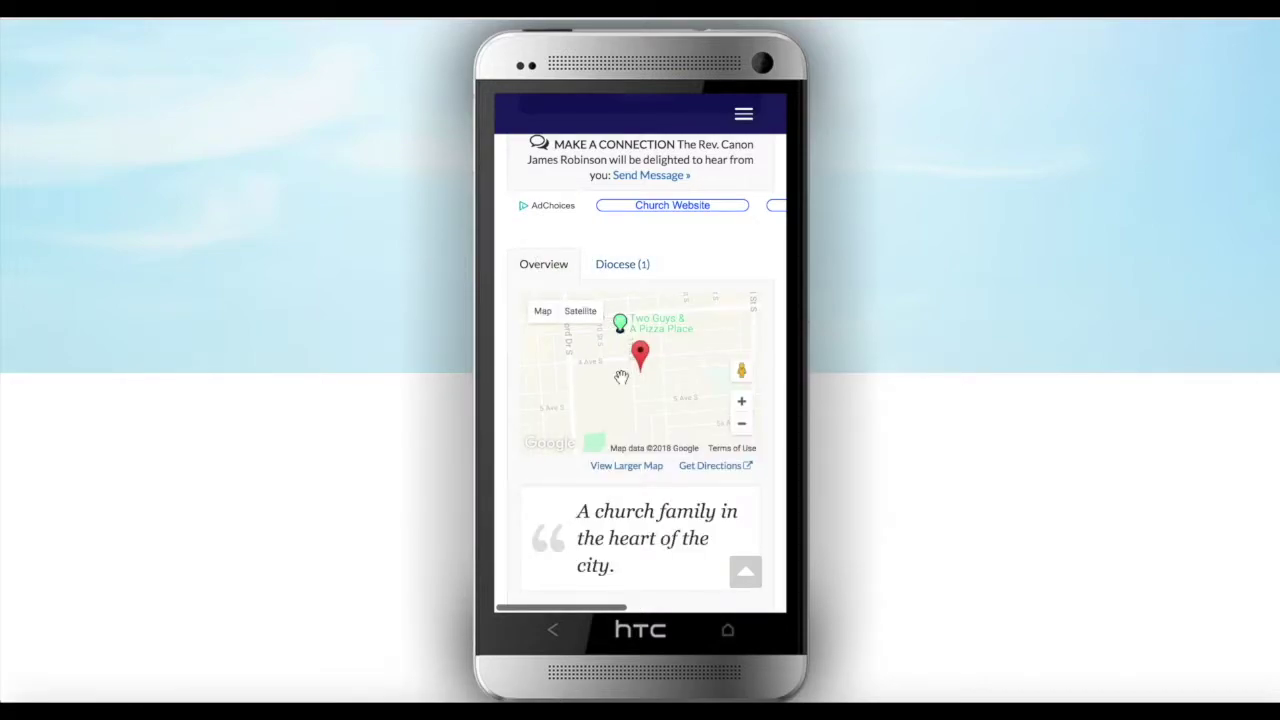
Review the contact details, church service times and parish history down to the Tweets feed
scroll(645, 370, "down", 4)
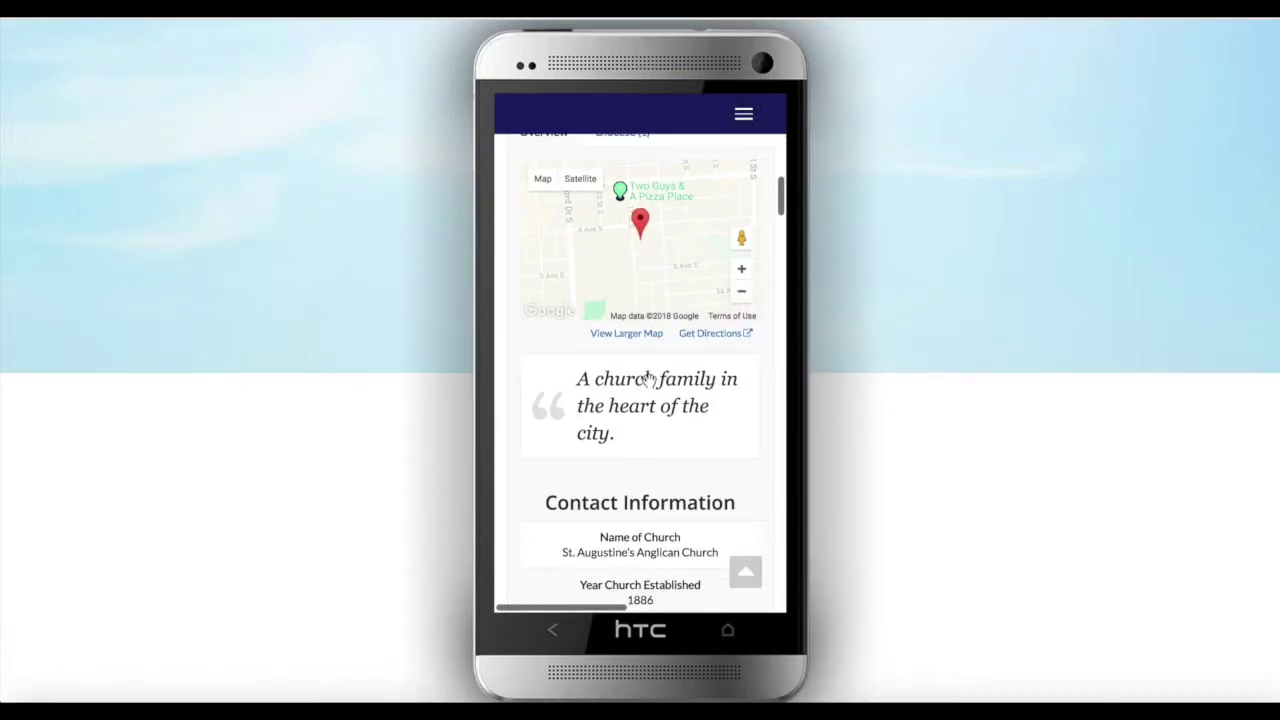
scroll(649, 381, "down", 4)
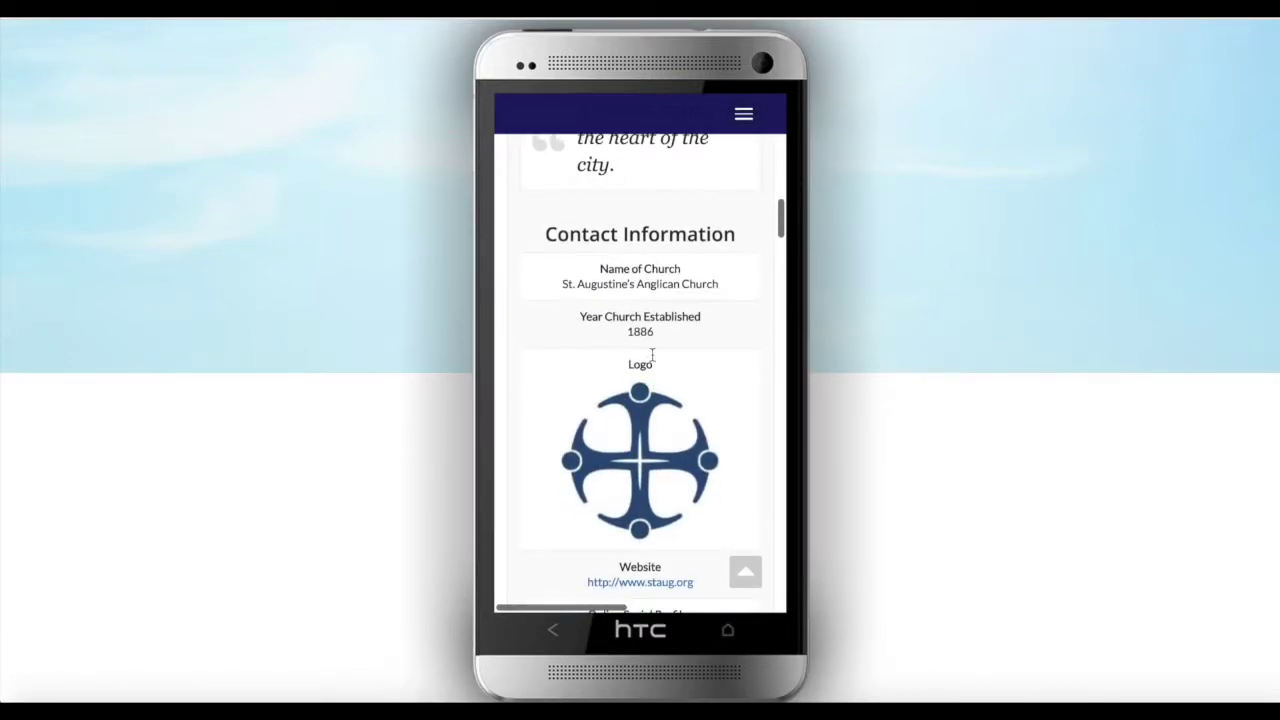
scroll(662, 366, "down", 2)
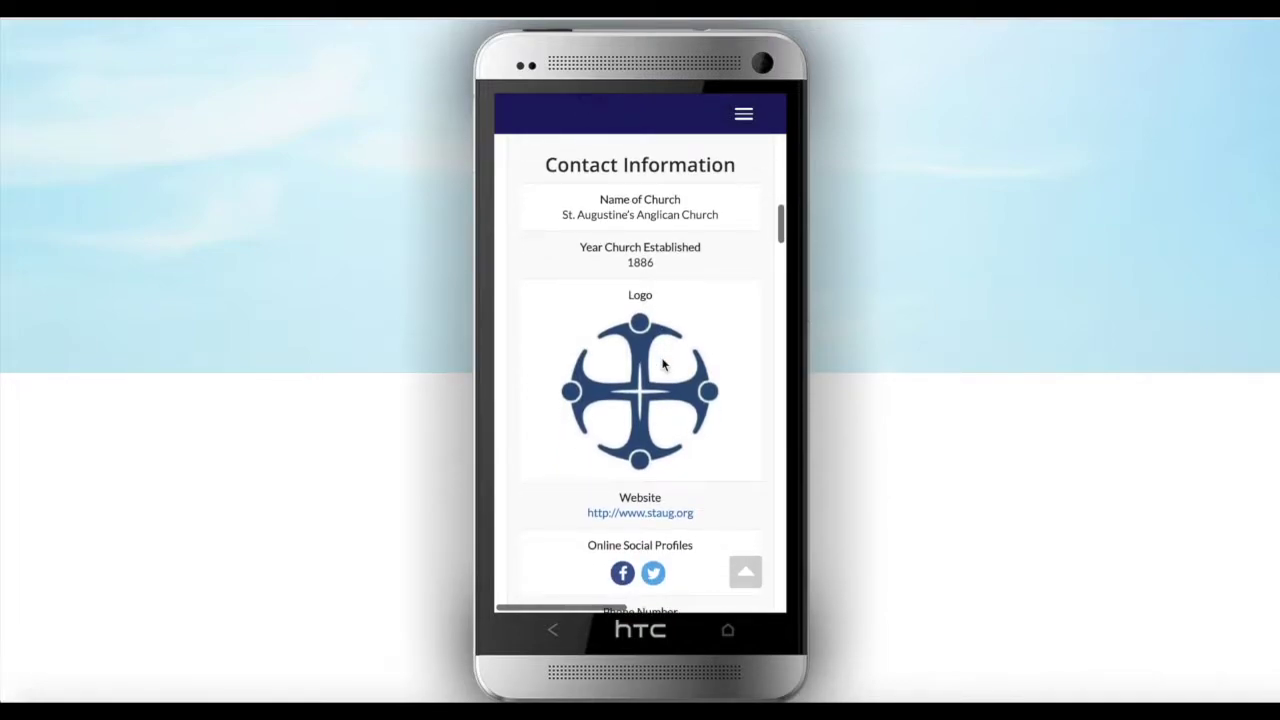
scroll(648, 330, "down", 2)
scroll(648, 330, "down", 7)
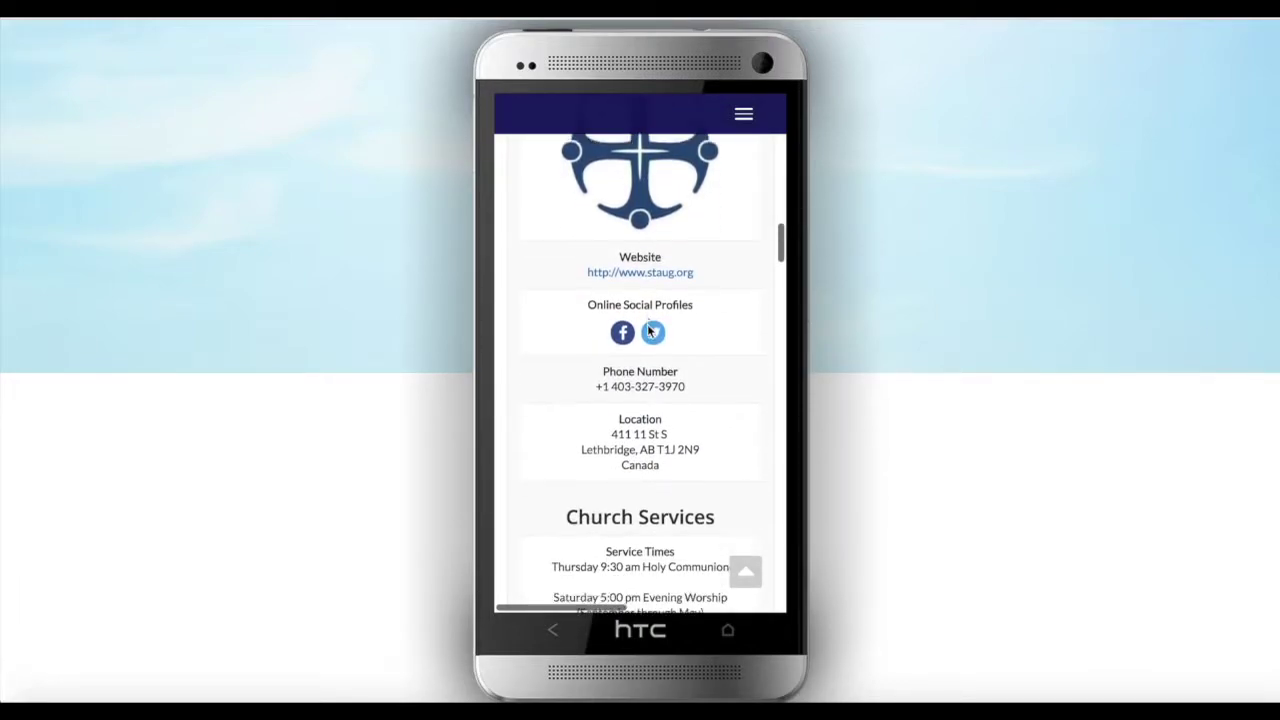
scroll(648, 330, "down", 2)
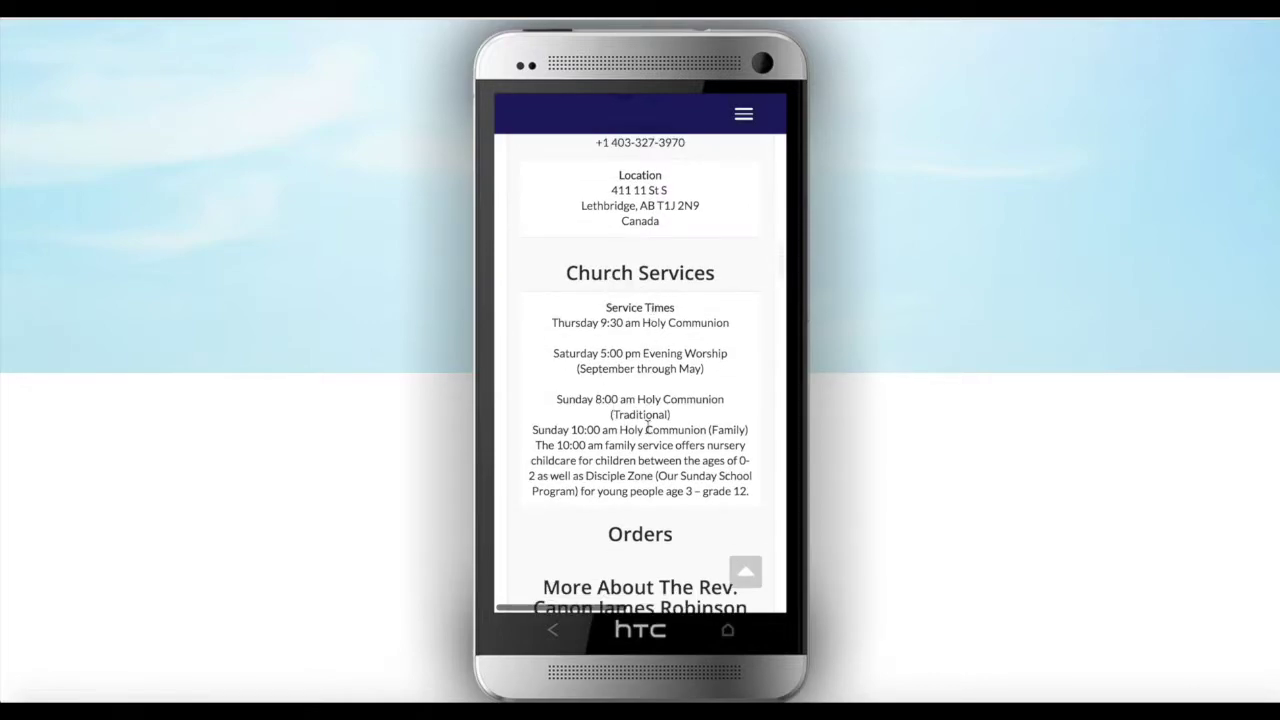
scroll(637, 445, "down", 4)
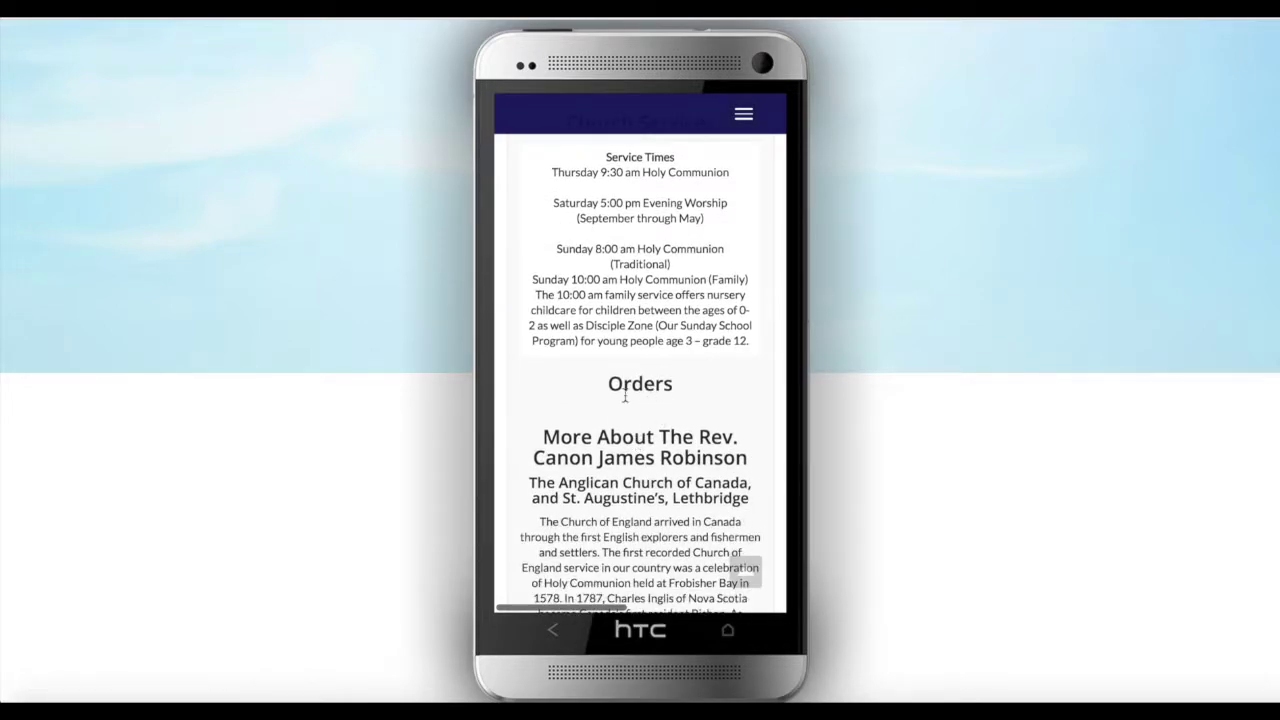
scroll(648, 415, "down", 5)
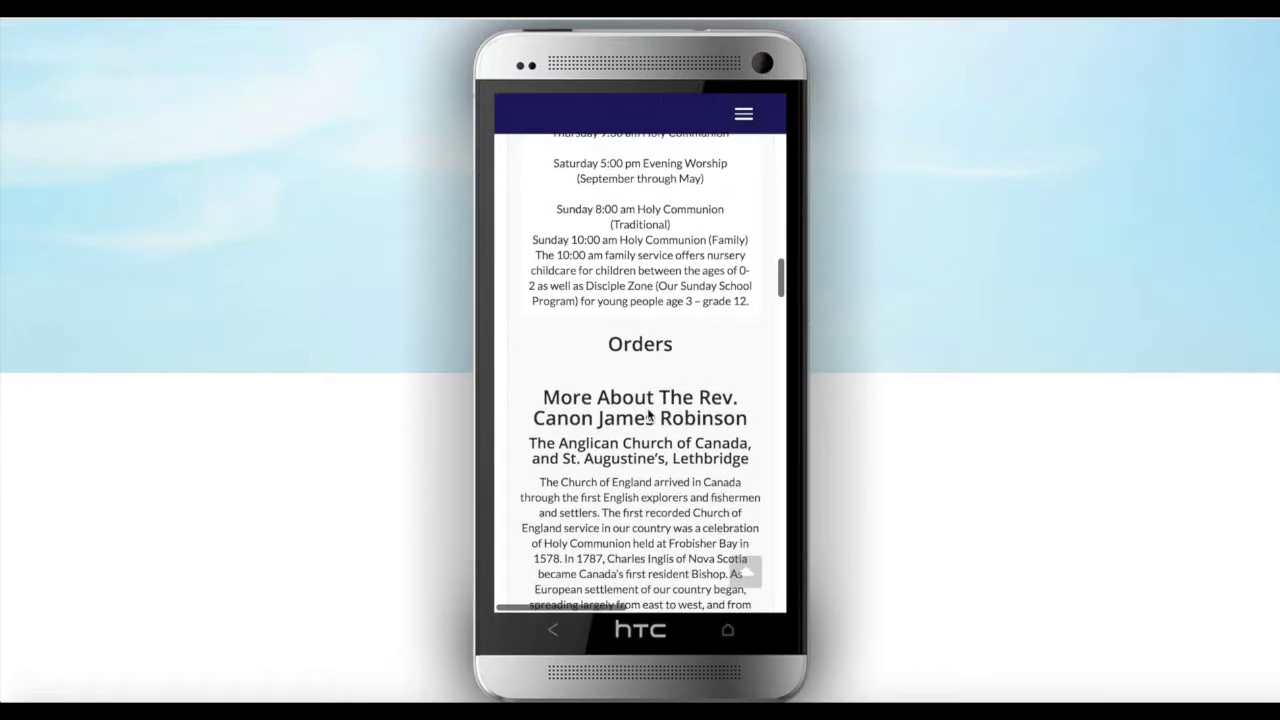
scroll(647, 407, "down", 12)
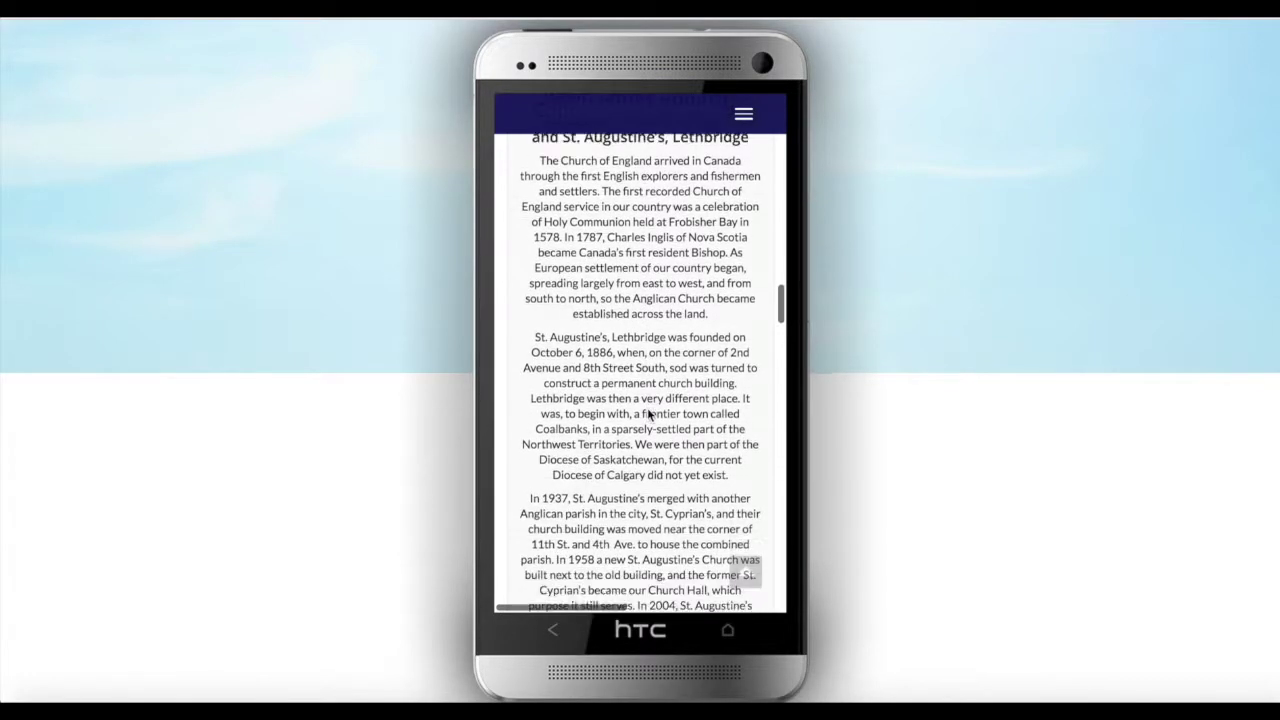
scroll(647, 407, "down", 6)
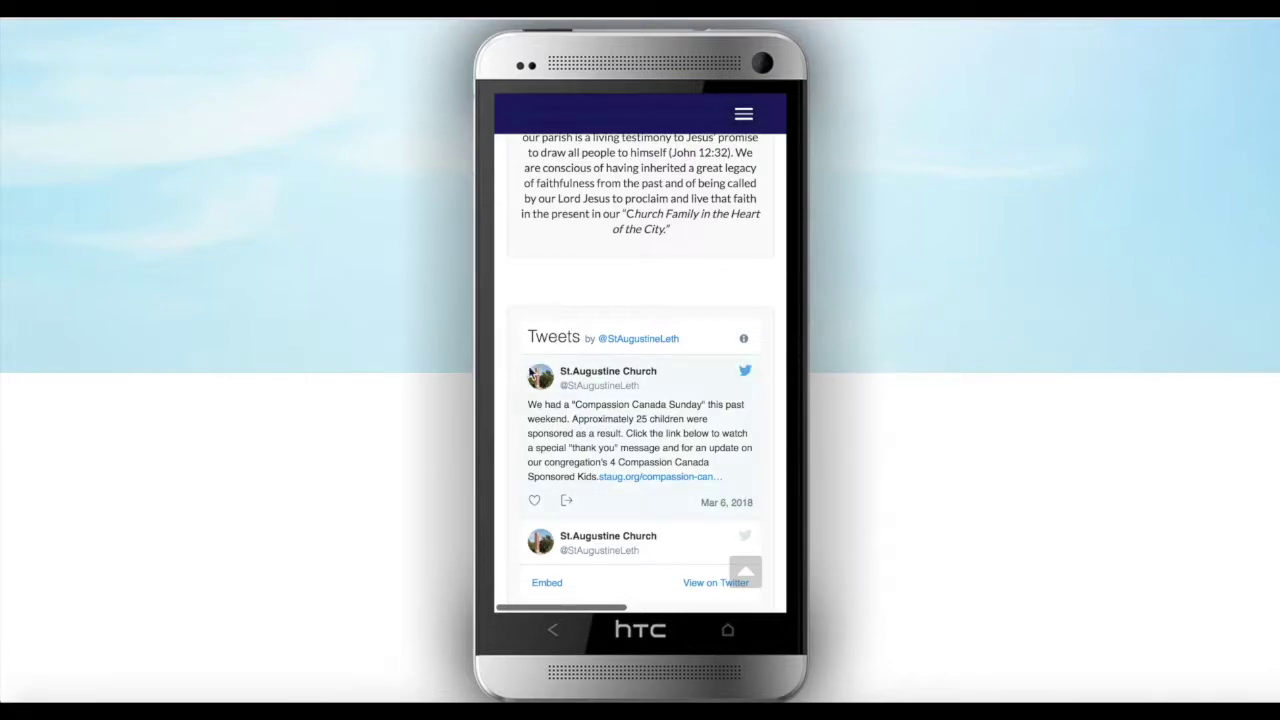
Review the Tweets widget, Send a Message form, Share This Page links and Lethbridge map
scroll(502, 440, "down", 3)
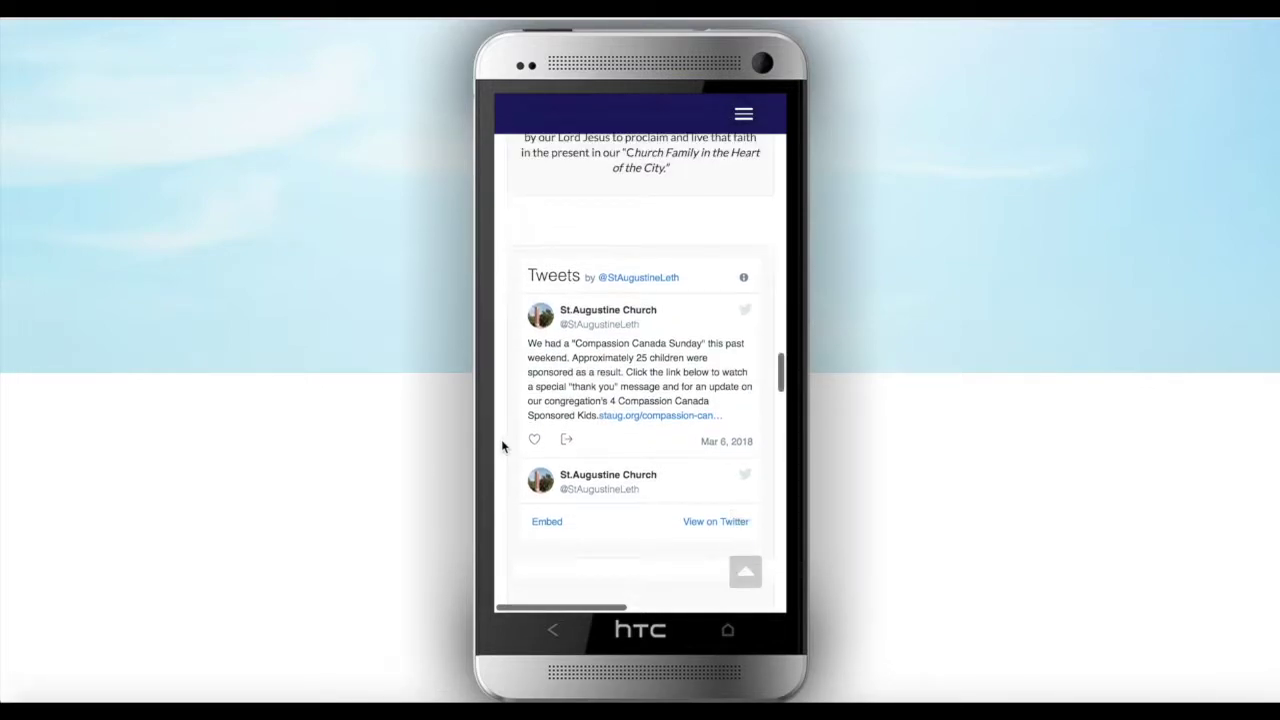
scroll(502, 446, "down", 1)
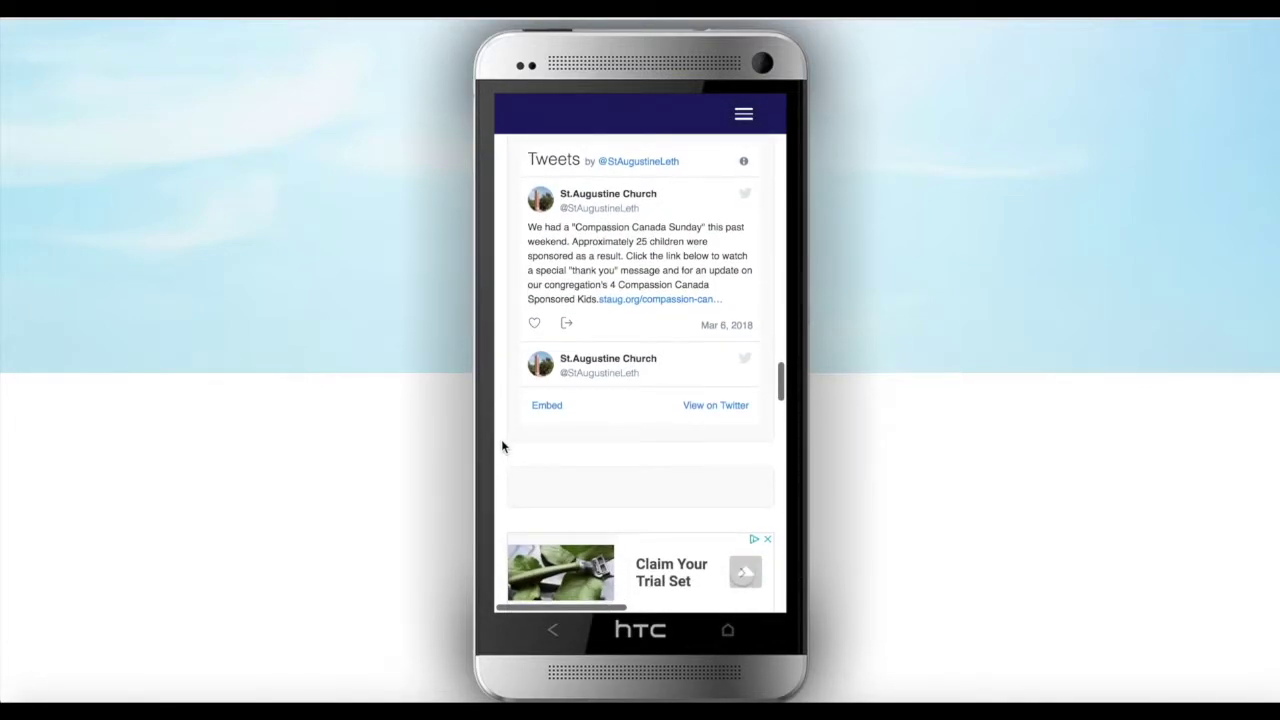
scroll(502, 446, "down", 1)
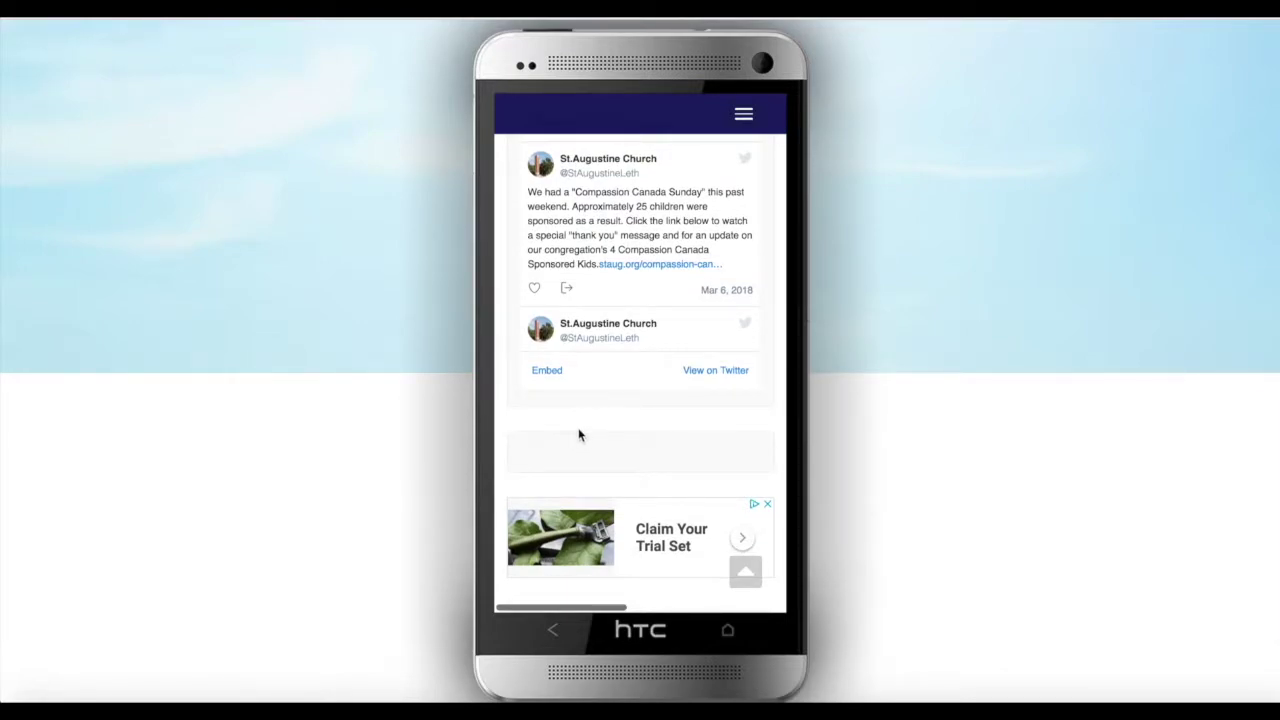
scroll(576, 430, "down", 5)
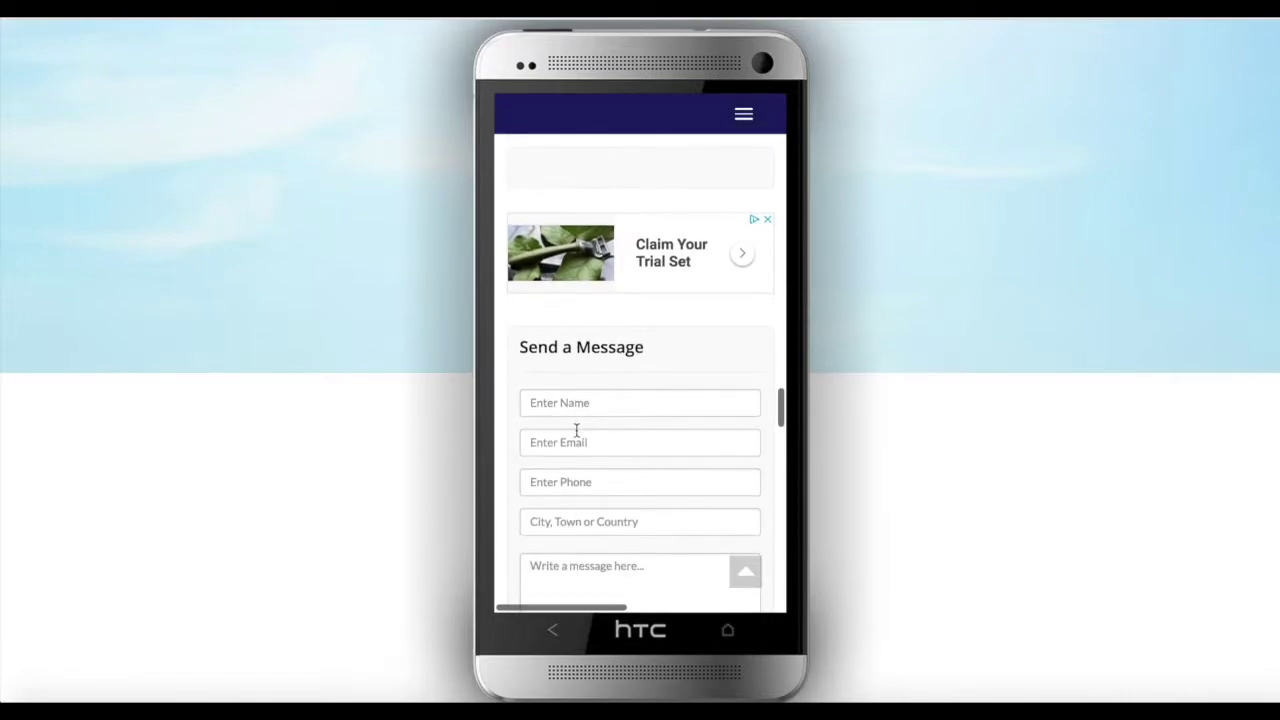
scroll(576, 430, "down", 2)
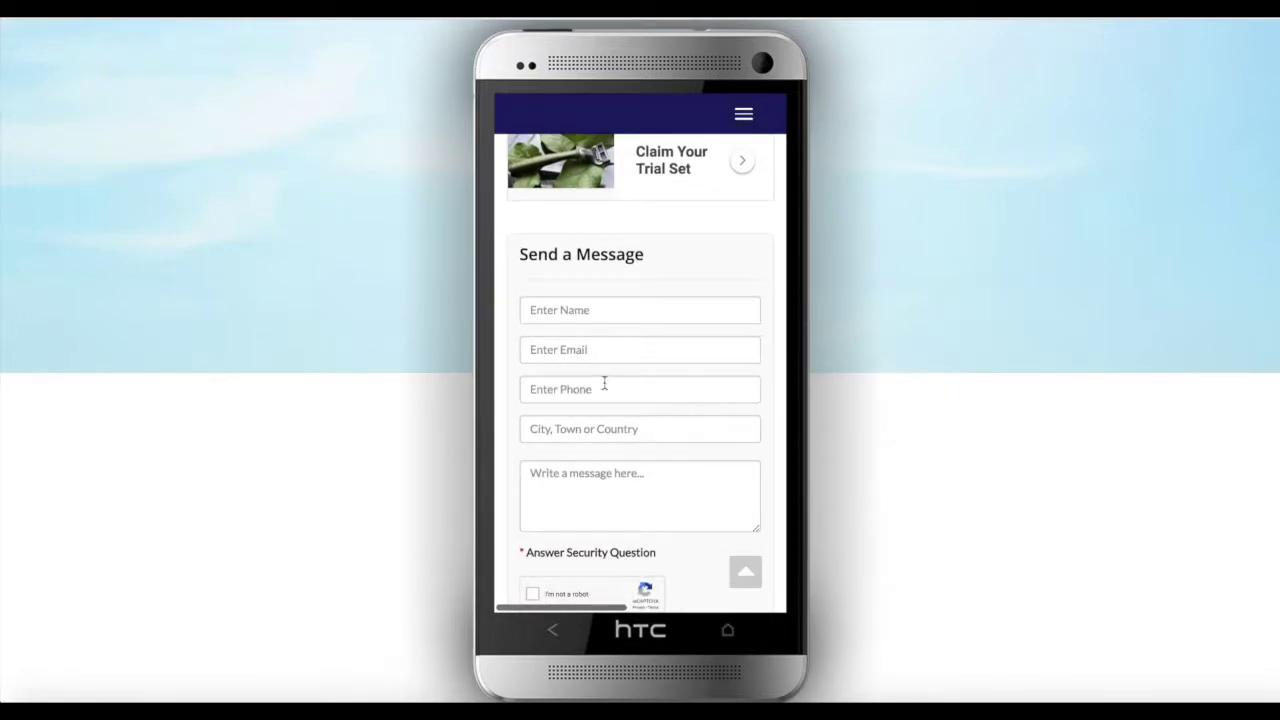
scroll(603, 380, "down", 4)
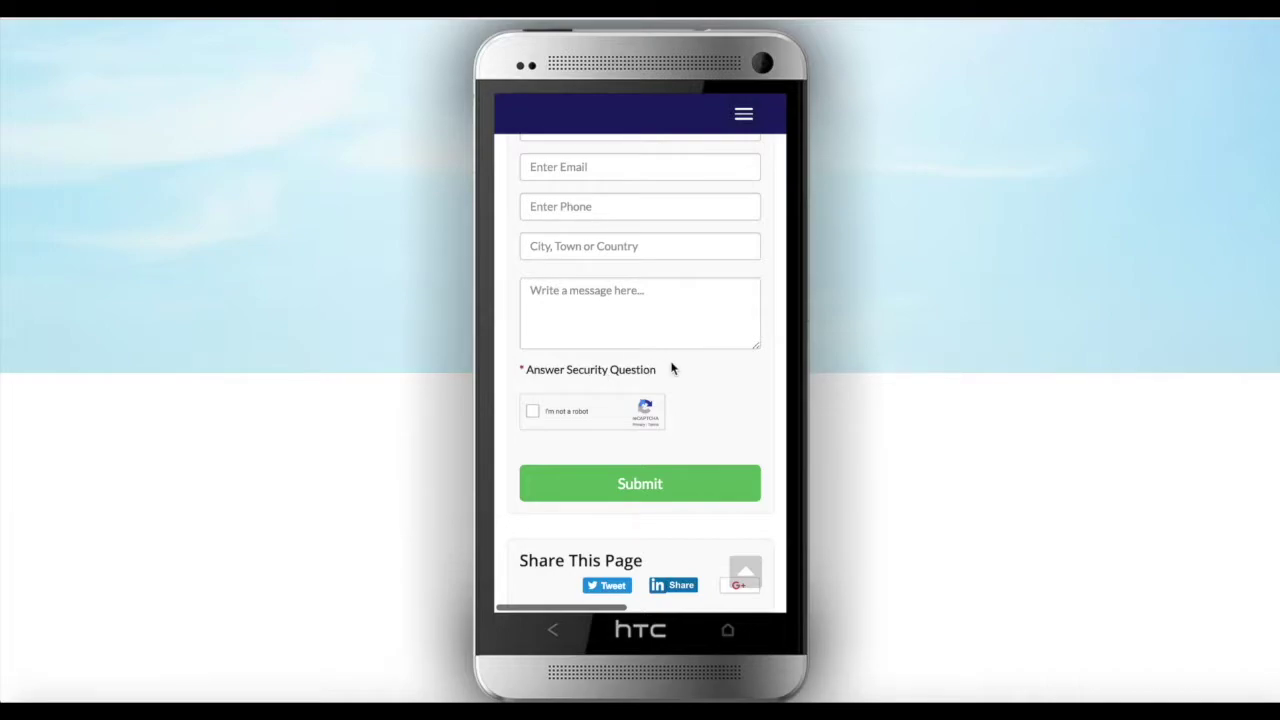
scroll(671, 369, "down", 1)
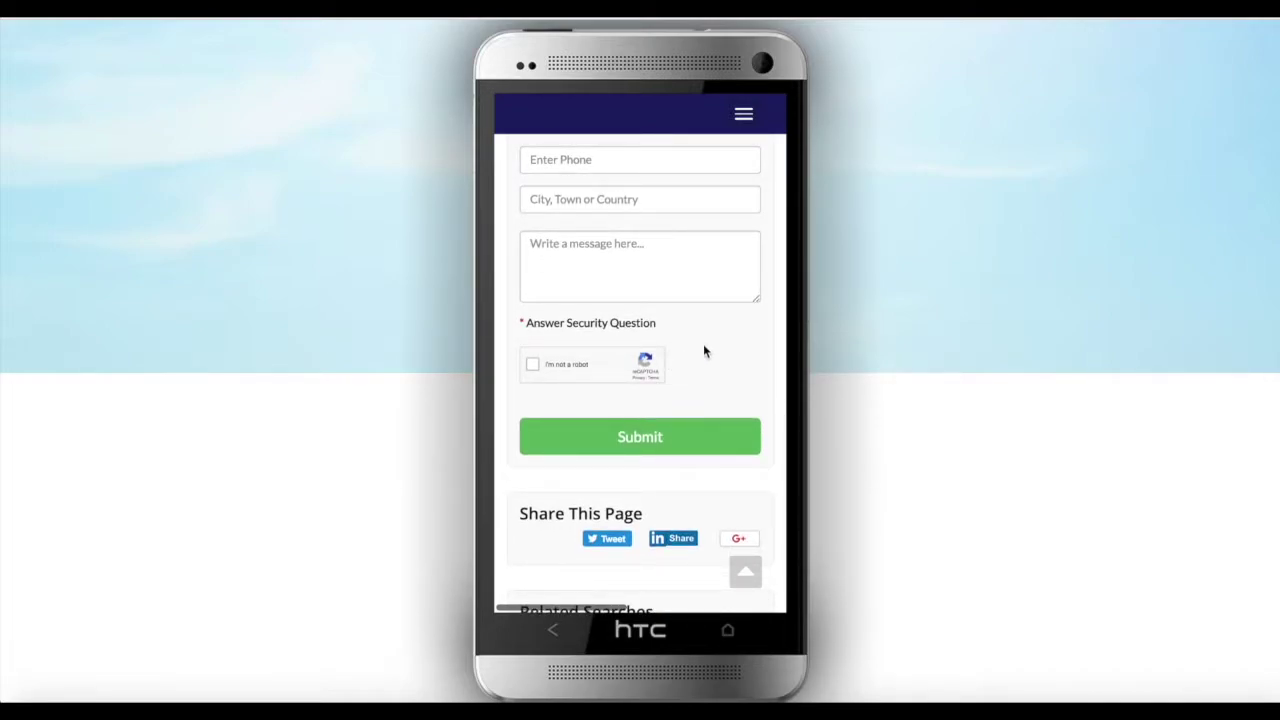
scroll(726, 350, "down", 5)
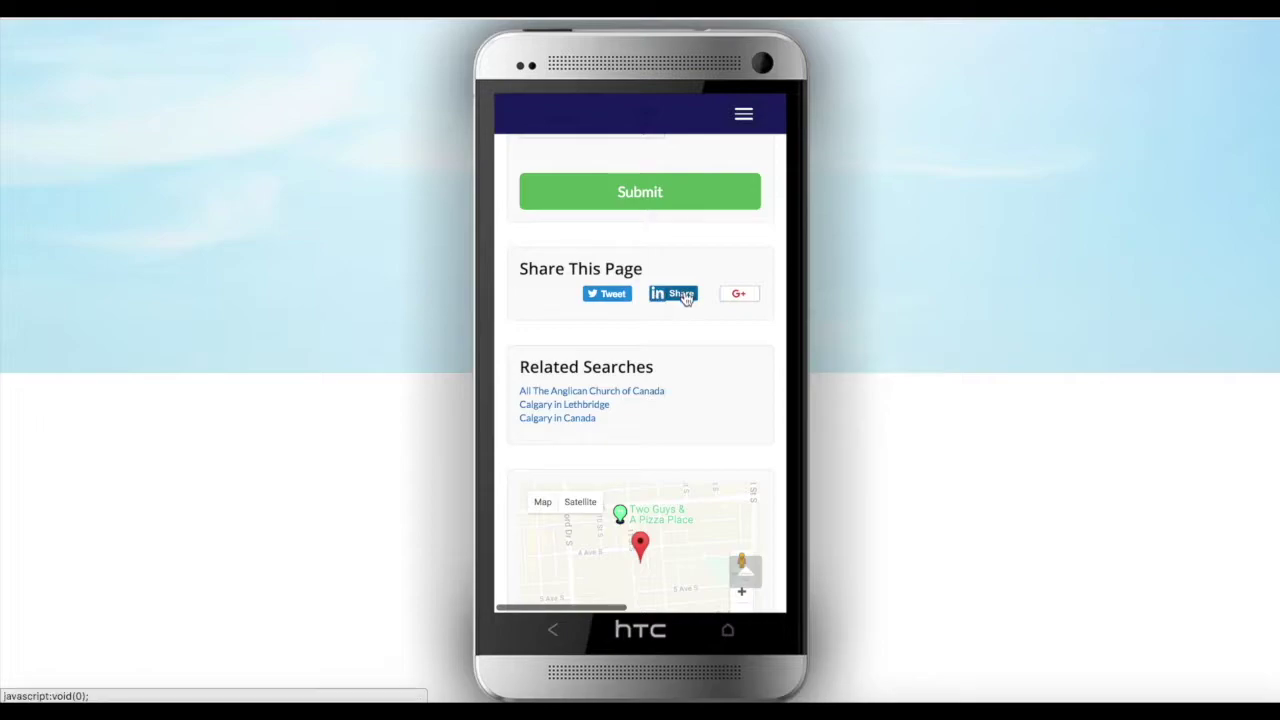
scroll(666, 350, "down", 5)
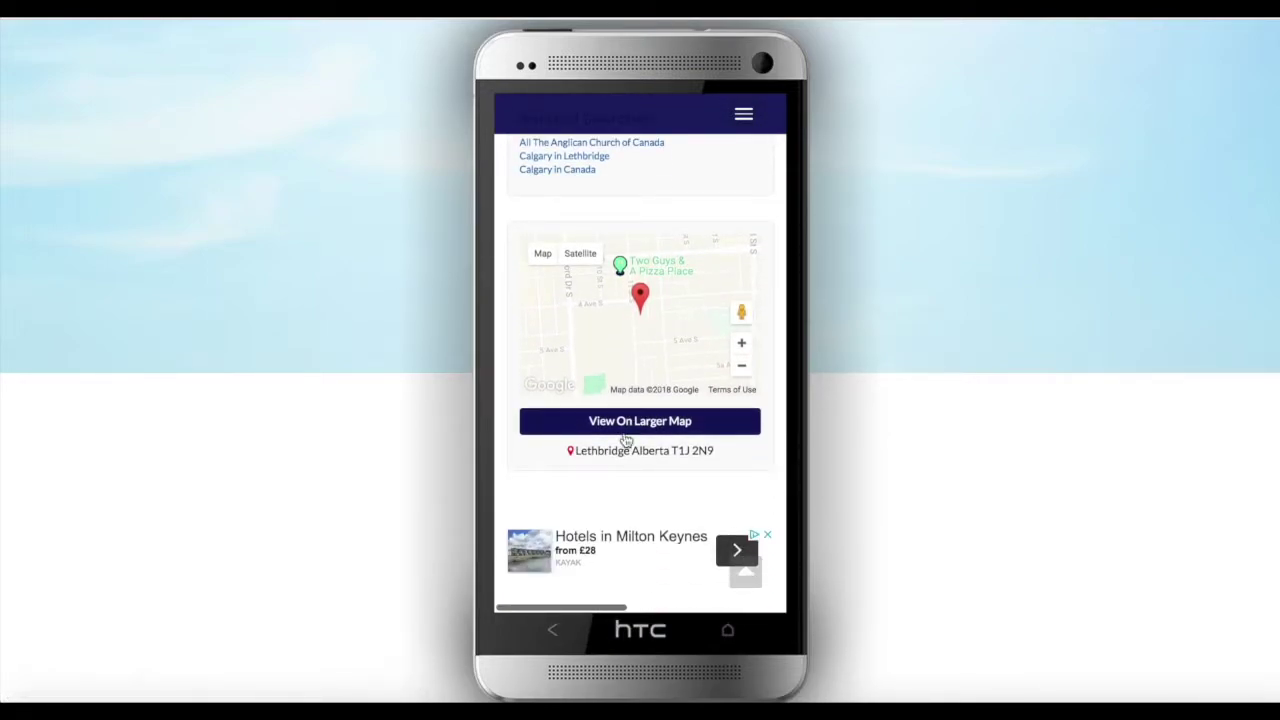
scroll(628, 443, "down", 3)
scroll(628, 443, "up", 10)
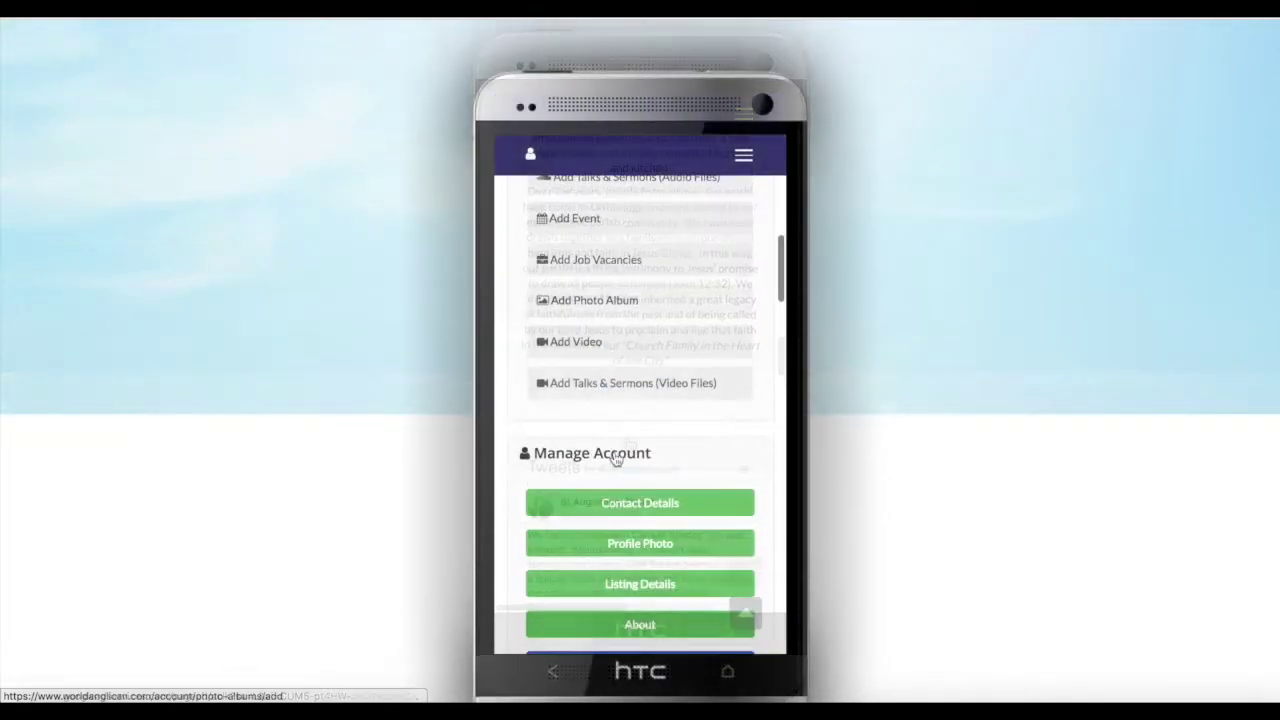
scroll(614, 443, "down", 5)
Review the Manage Account options and Account Details showing Clergy level and Active status
scroll(614, 458, "down", 2)
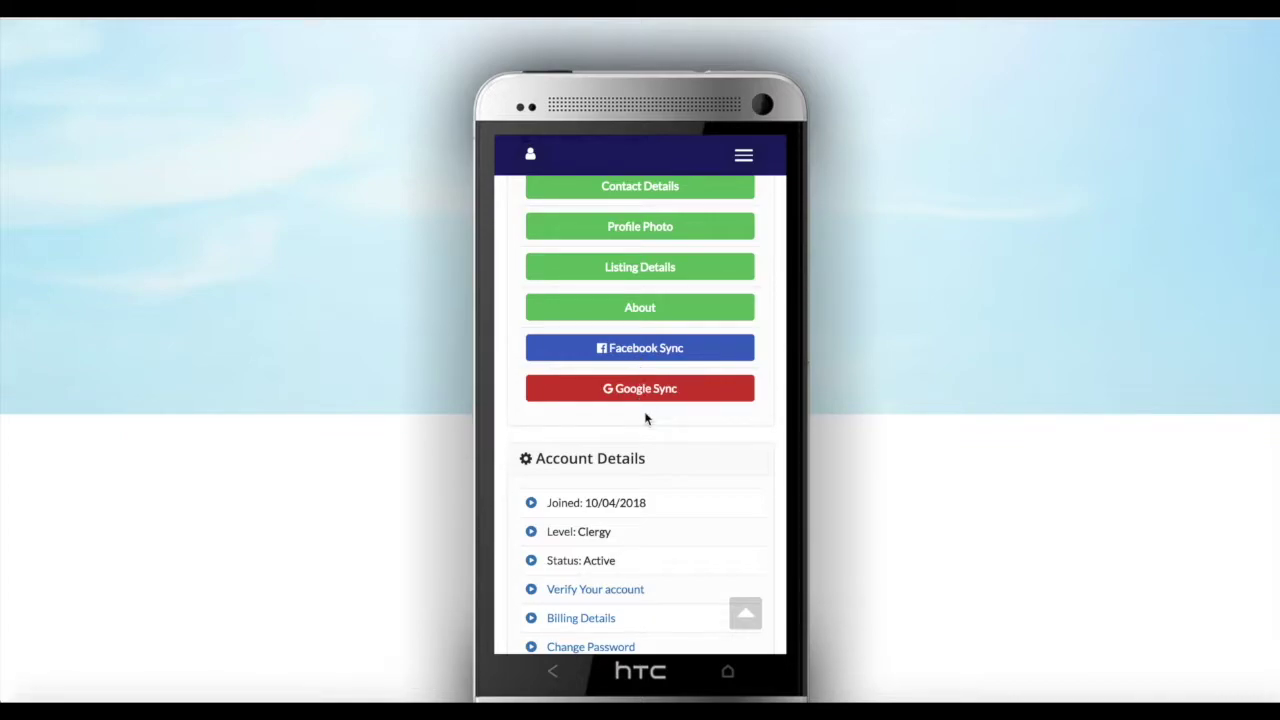
scroll(644, 411, "down", 1)
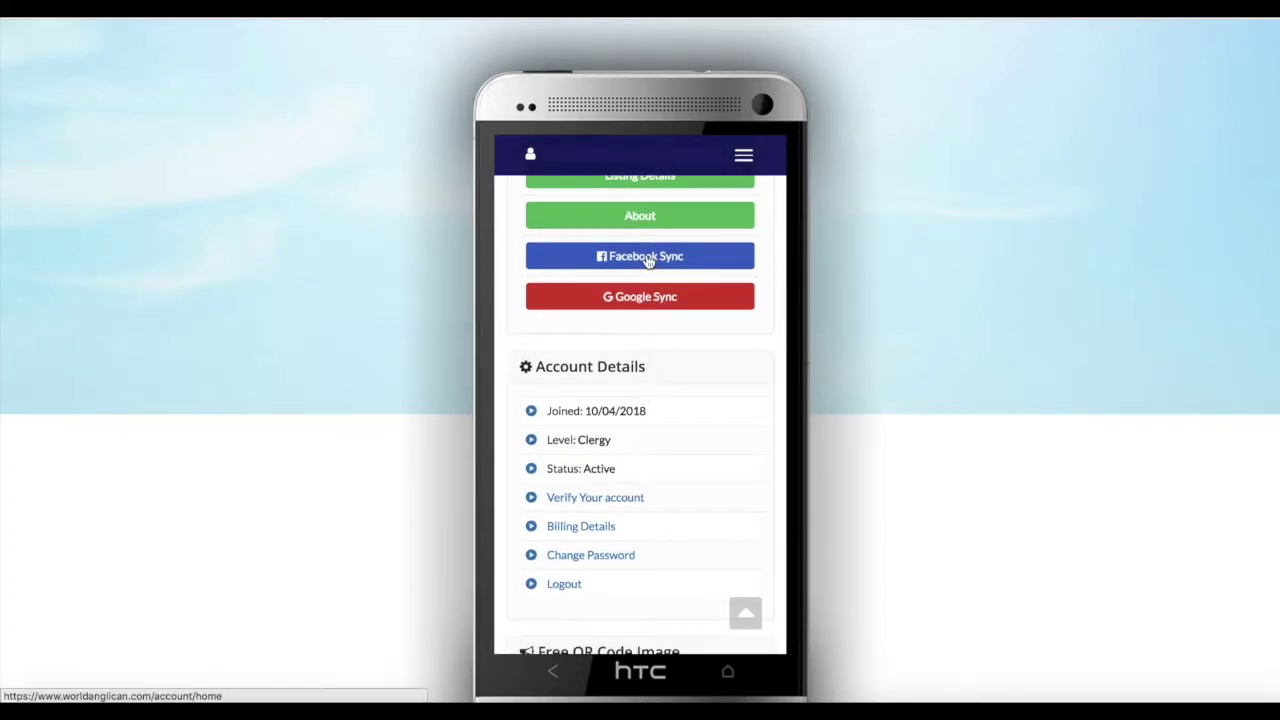
scroll(629, 444, "up", 2)
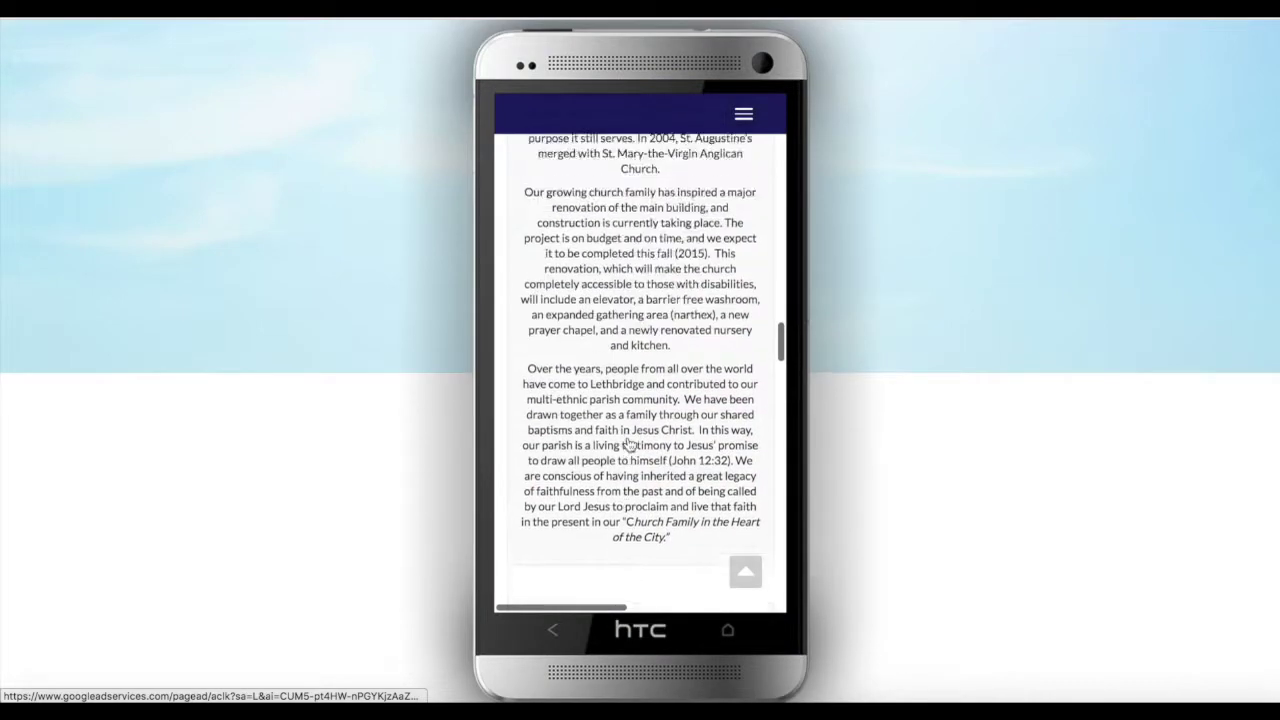
Scroll the public profile up past Contact Information, the map and the clergy photo to the header
scroll(629, 444, "up", 10)
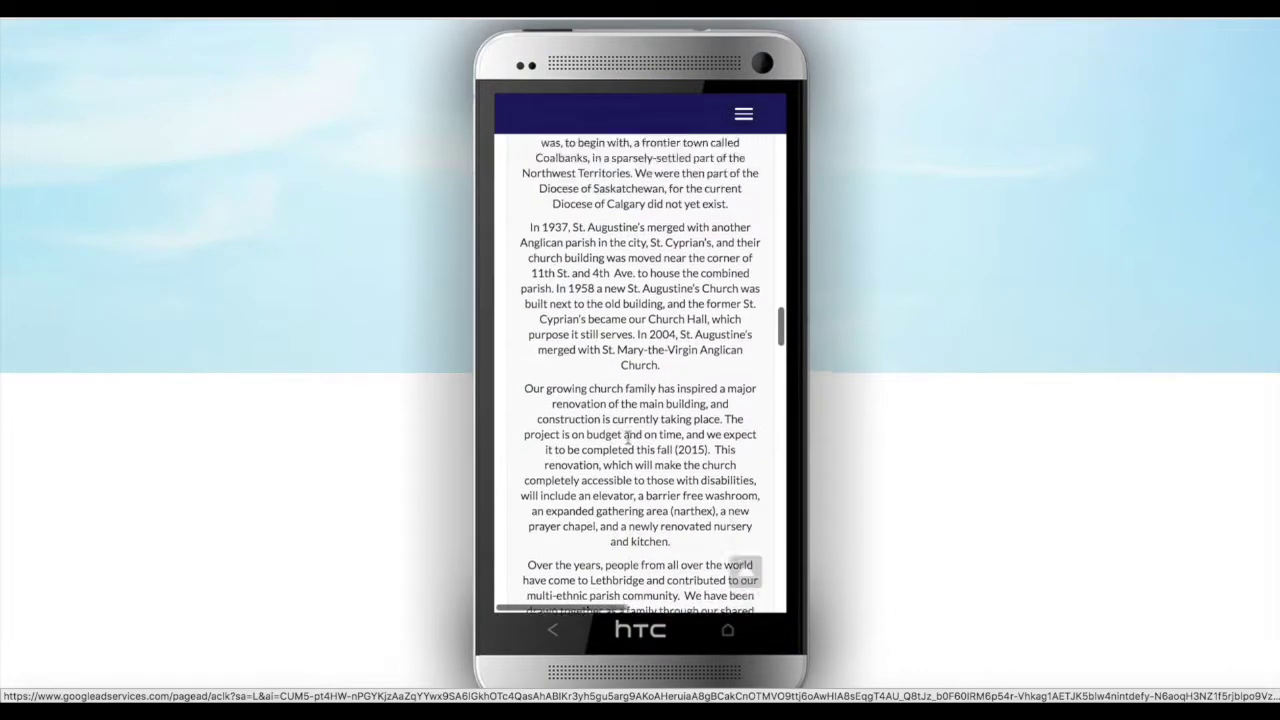
scroll(627, 437, "up", 6)
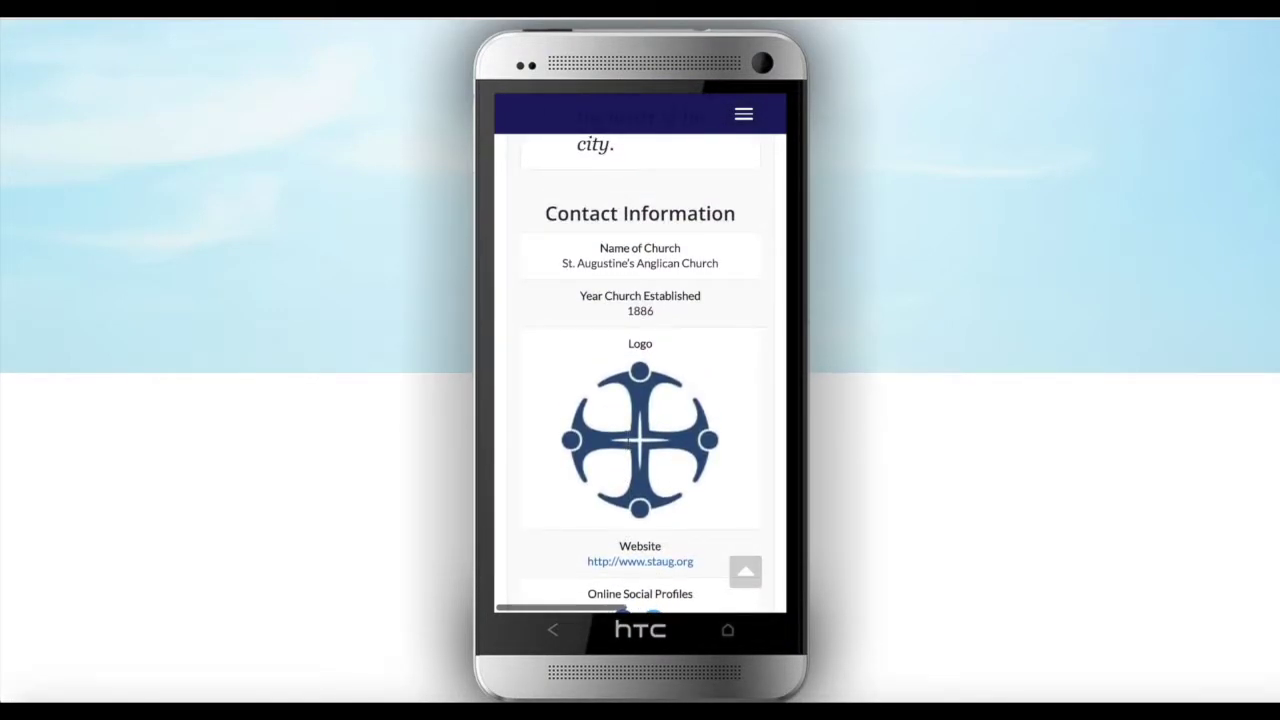
scroll(634, 438, "up", 4)
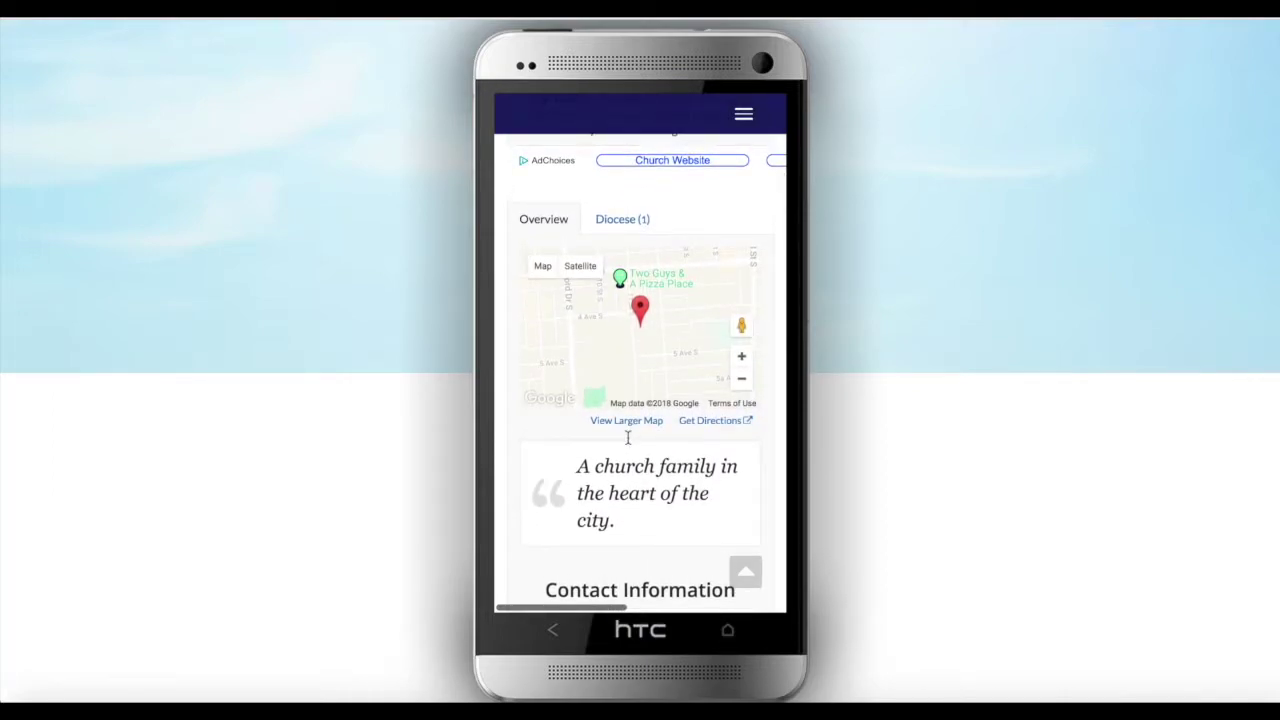
scroll(628, 438, "up", 6)
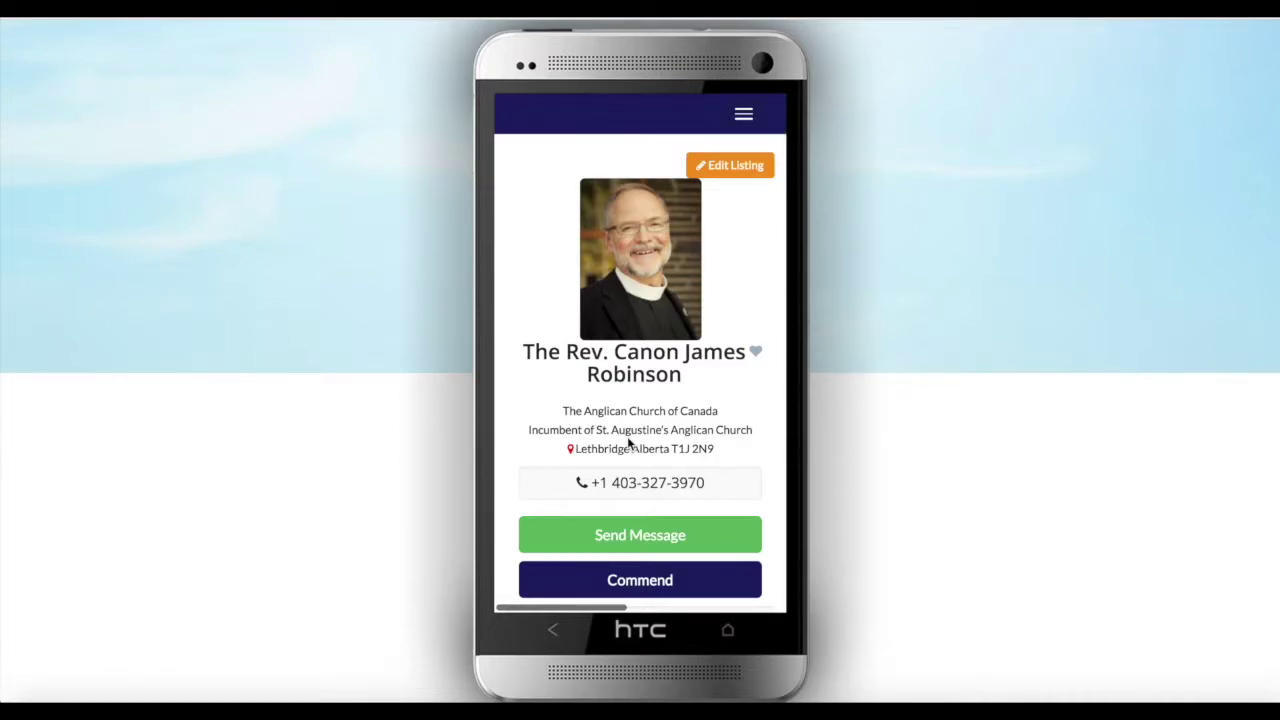
scroll(648, 396, "up", 3)
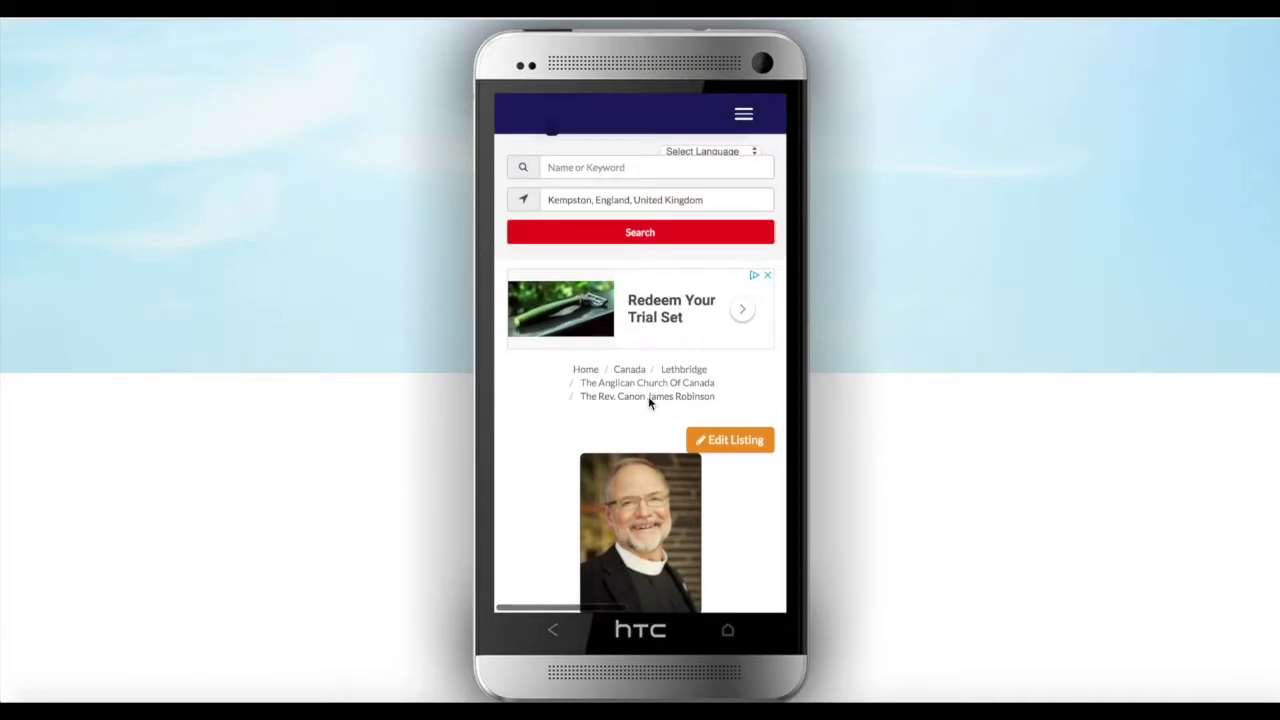
scroll(648, 396, "up", 1)
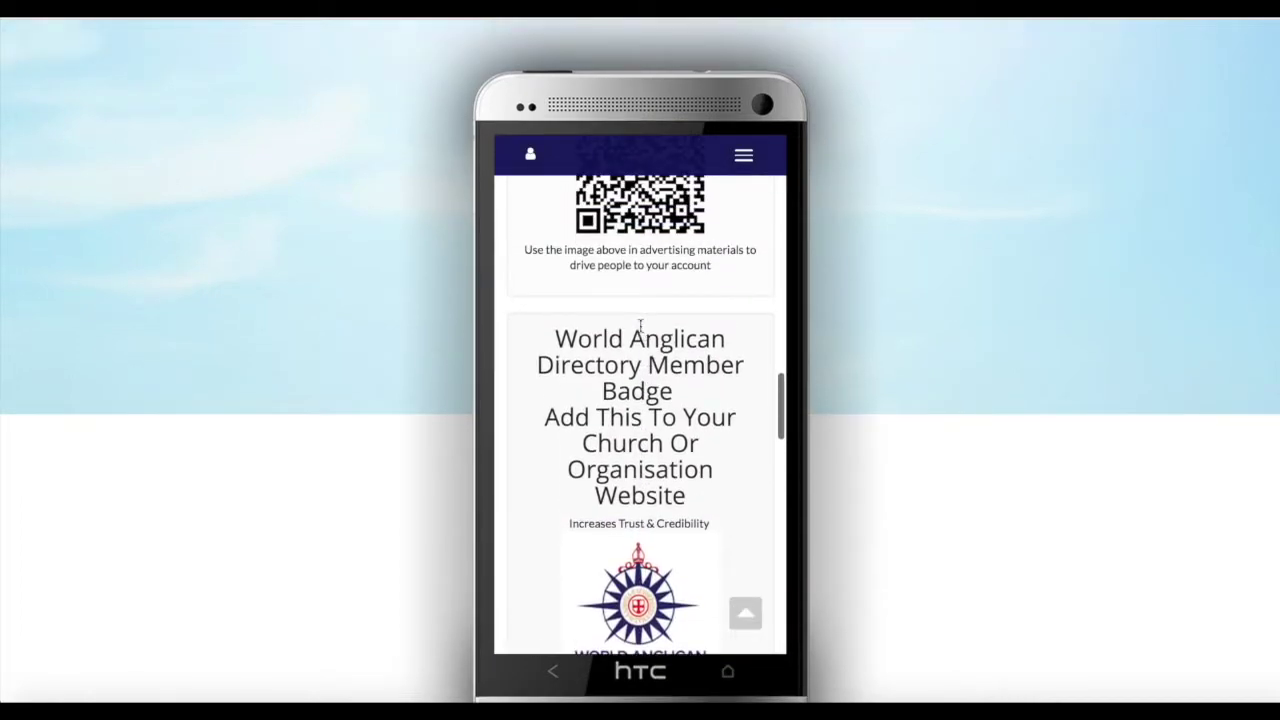
scroll(641, 332, "up", 3)
scroll(641, 332, "up", 10)
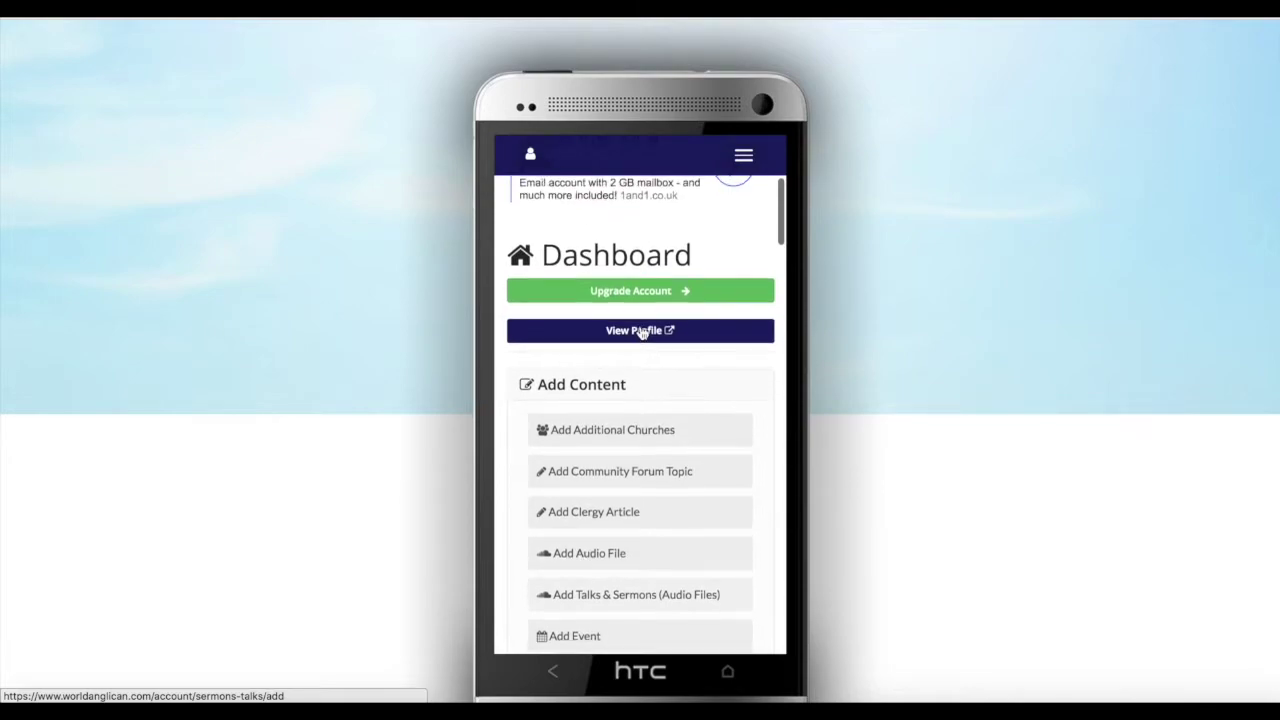
Check the Welcome account summary card showing Active status and Clergy level, then close it
scroll(641, 332, "up", 5)
scroll(641, 332, "down", 1)
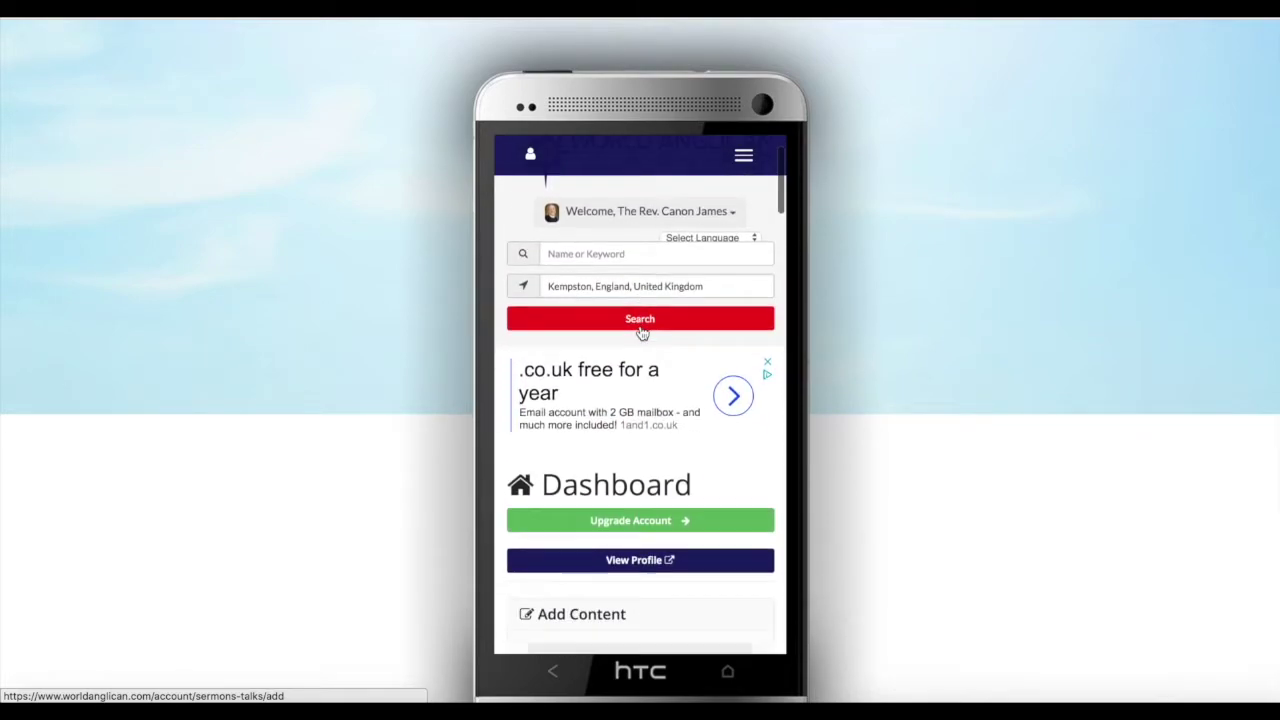
scroll(641, 332, "up", 1)
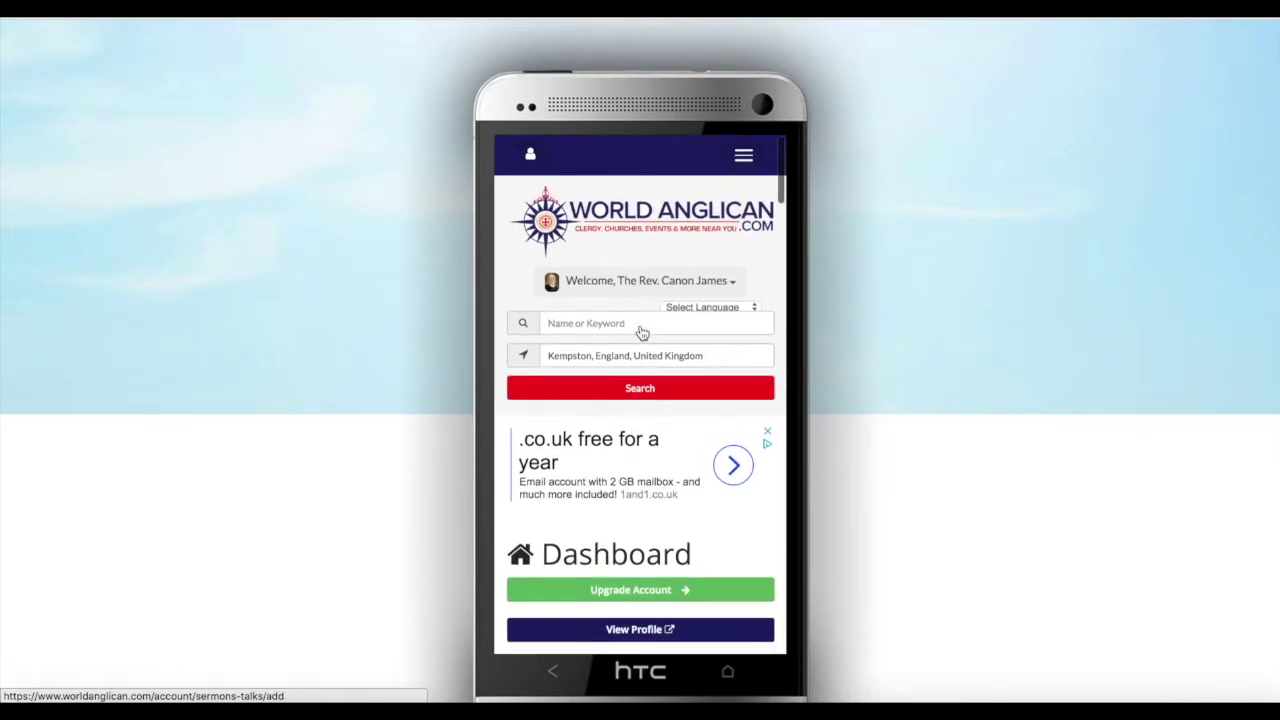
left_click(726, 286)
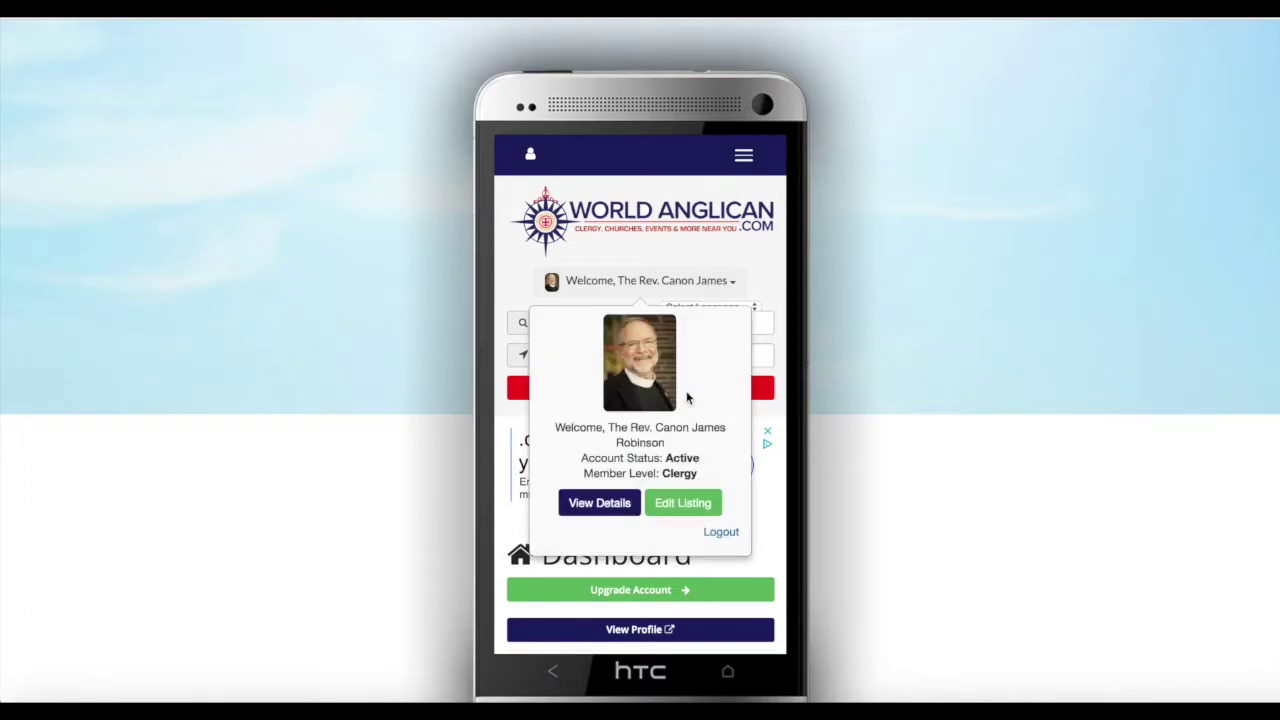
left_click(731, 283)
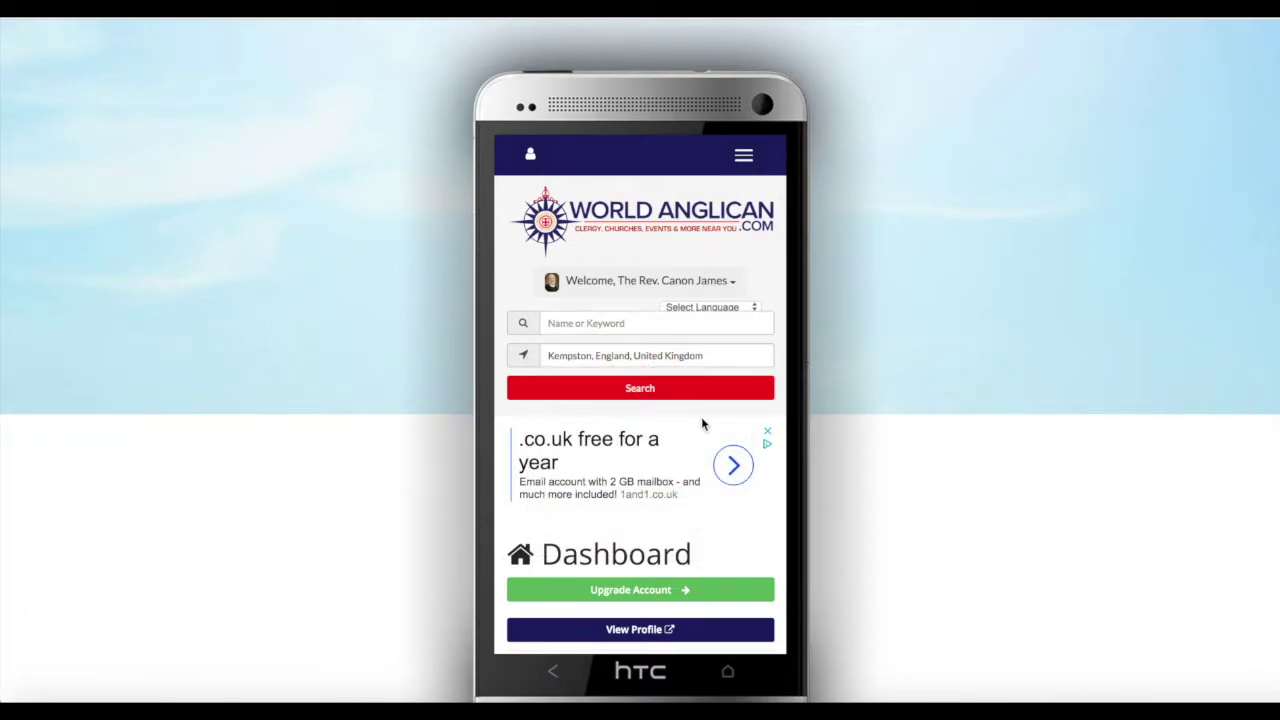
Scroll down to the Add Content list: churches, forum topics, articles, sermons, events, videos and more
scroll(702, 424, "down", 4)
scroll(702, 424, "down", 2)
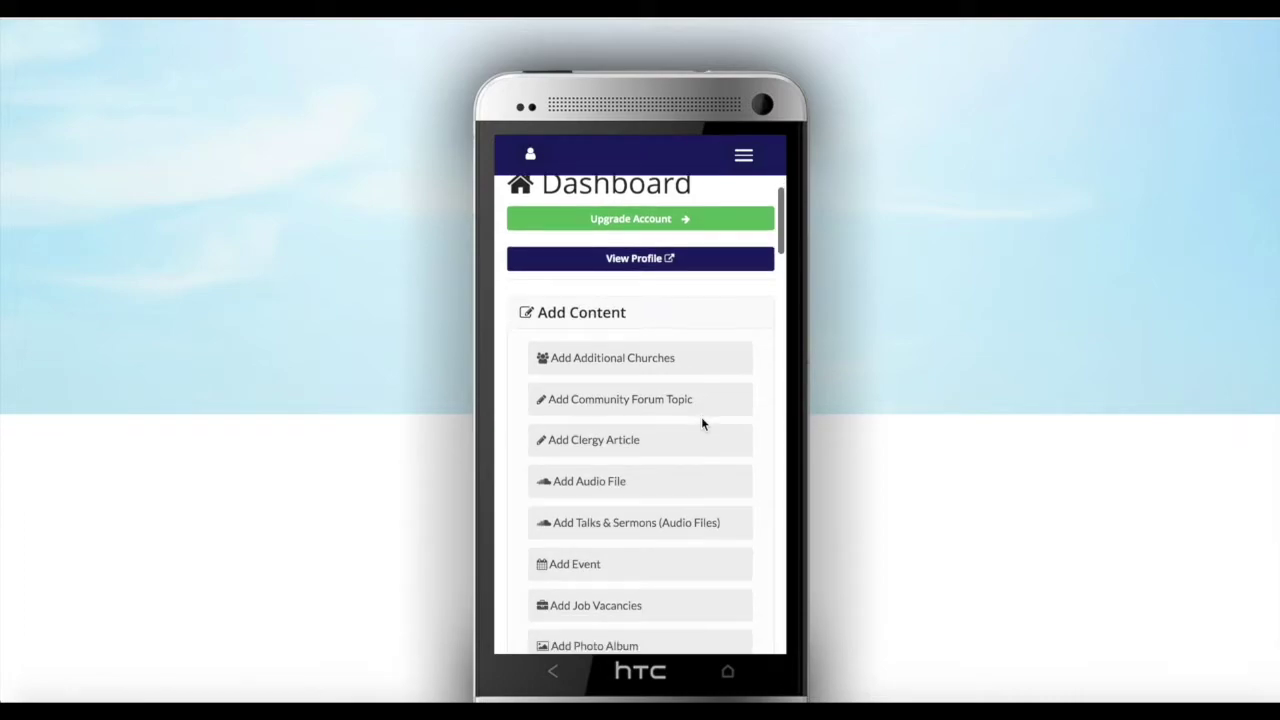
scroll(702, 424, "down", 2)
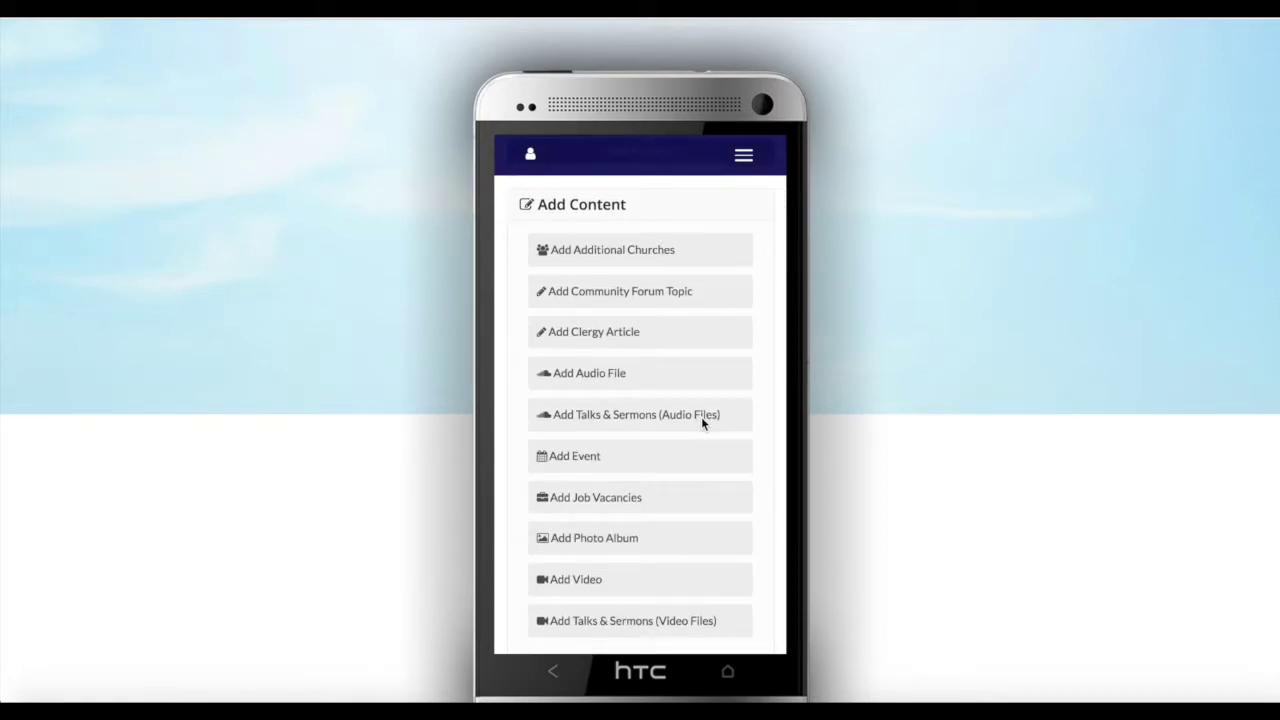